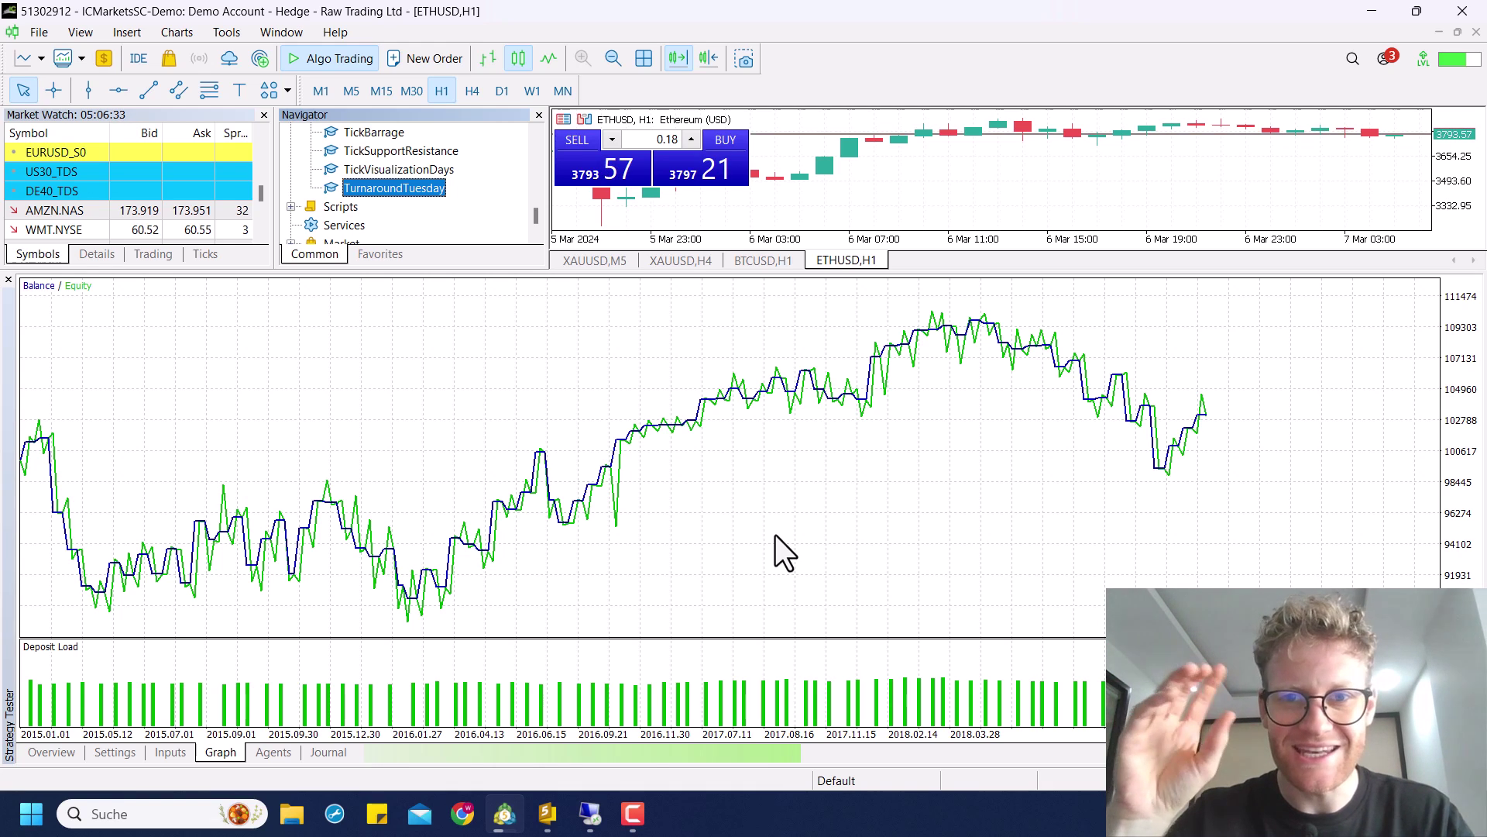
# - Review the EA inputs and DE40_TDS M1 settings, then view the balance curve rising to about 177000
pyautogui.click(167, 751)
pyautogui.click(118, 756)
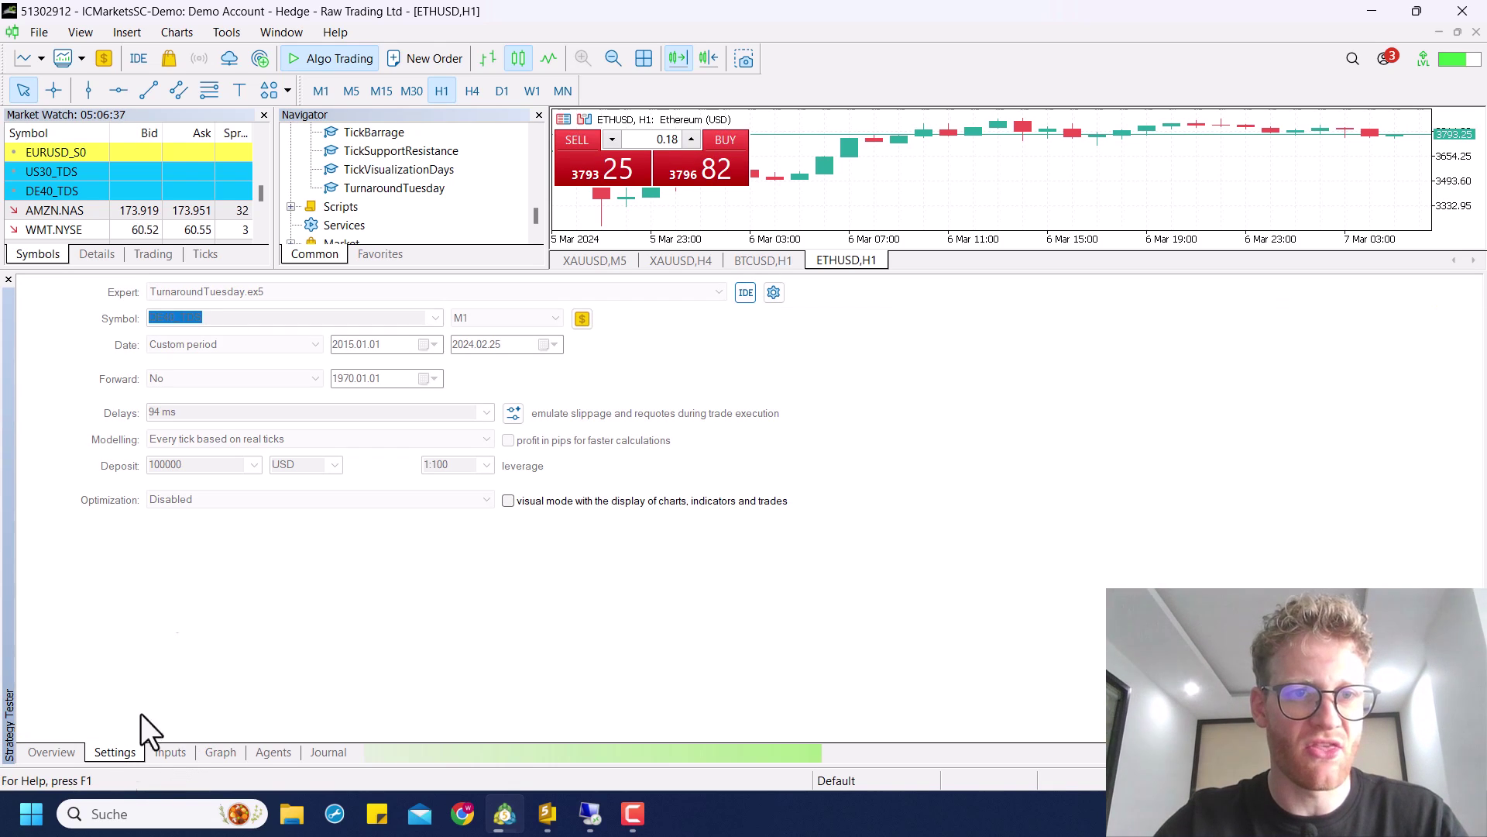
pyautogui.click(219, 752)
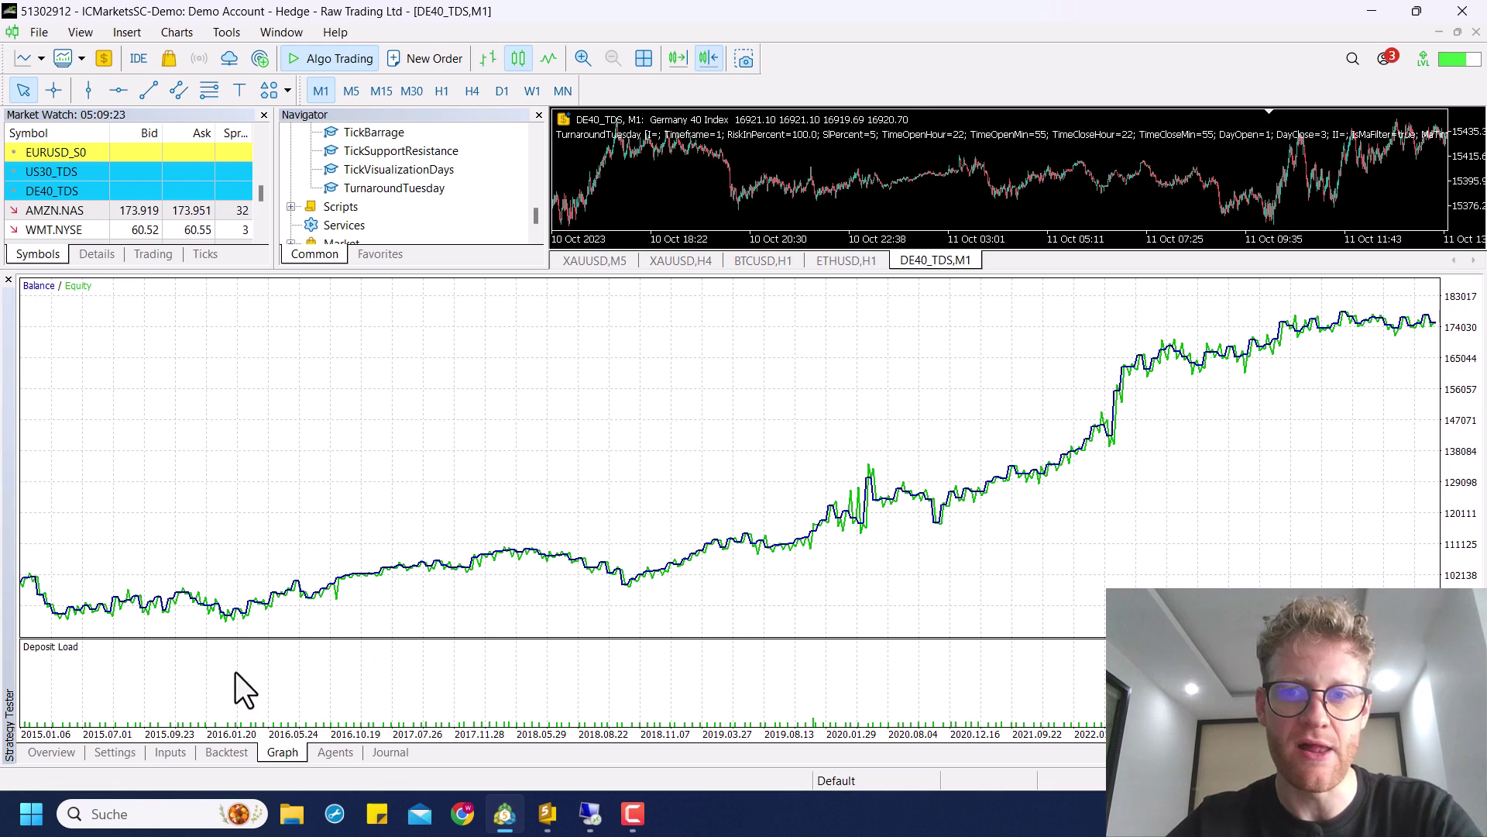
# - Scroll the Backtest report from profit and drawdown figures to entry charts showing Monday 22:00 entries
pyautogui.click(226, 752)
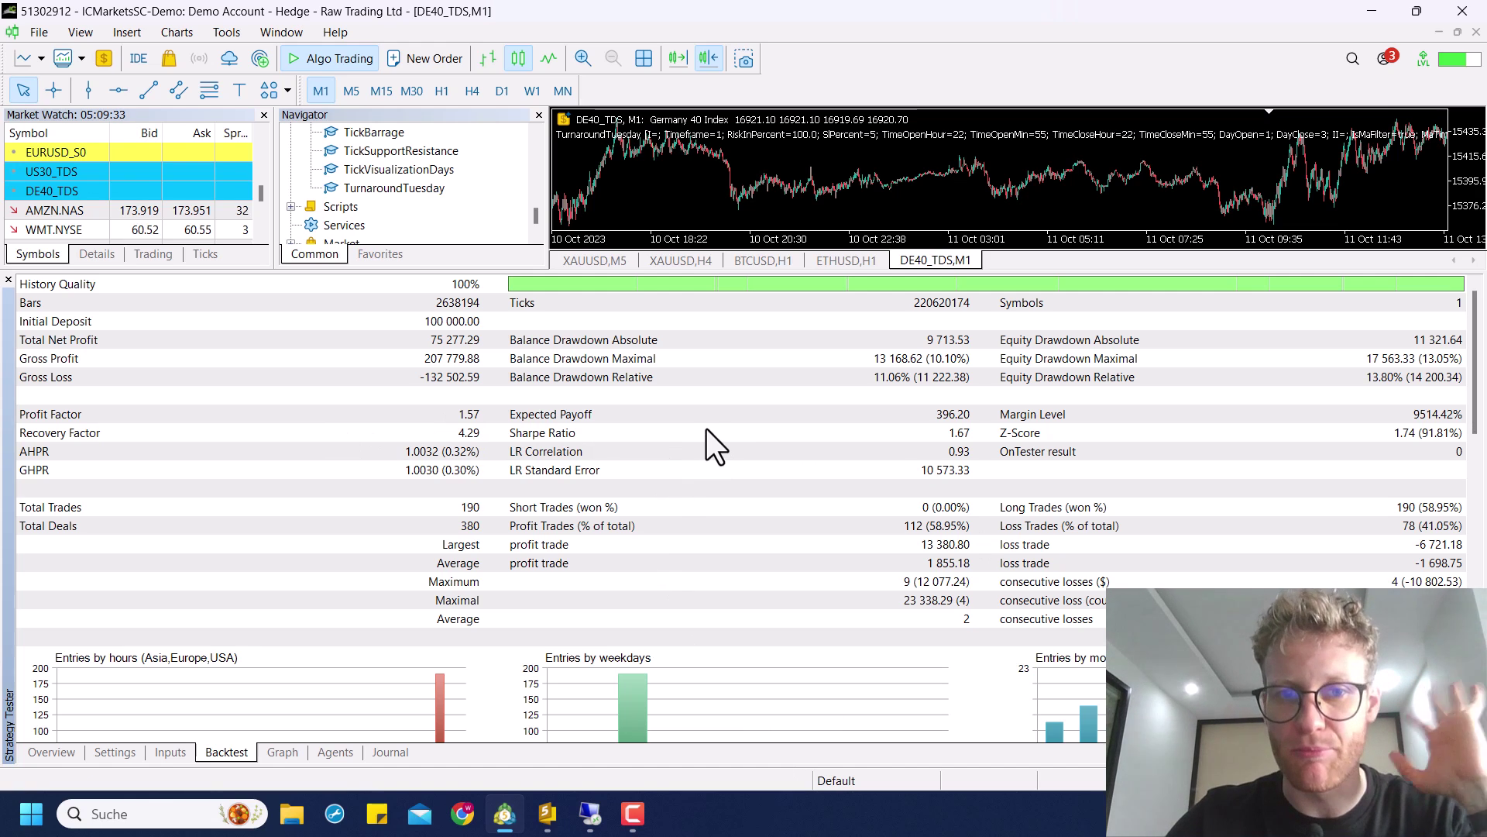
pyautogui.scroll(-1, 742, 444)
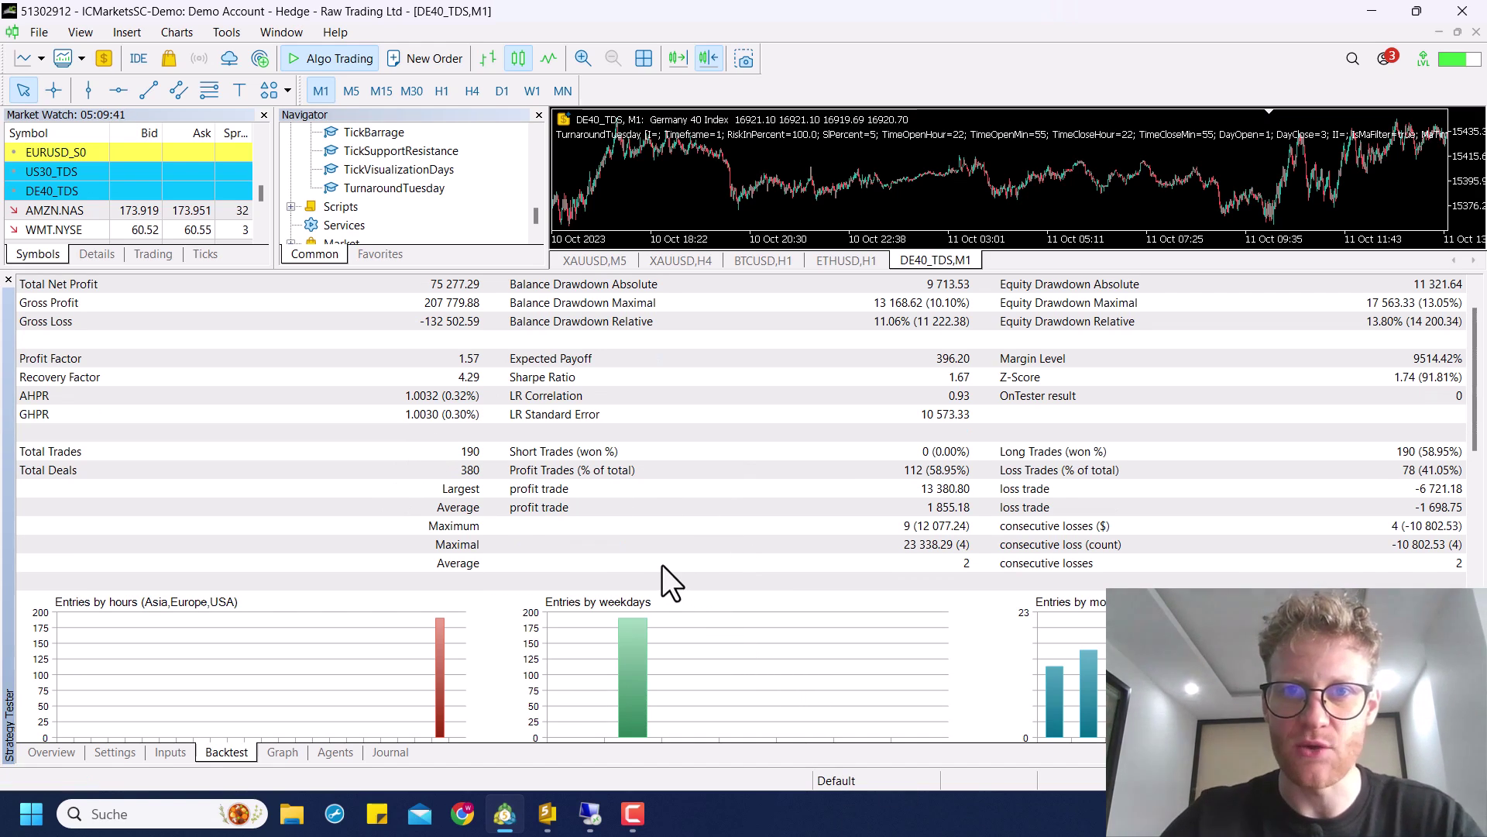
pyautogui.scroll(-5, 662, 565)
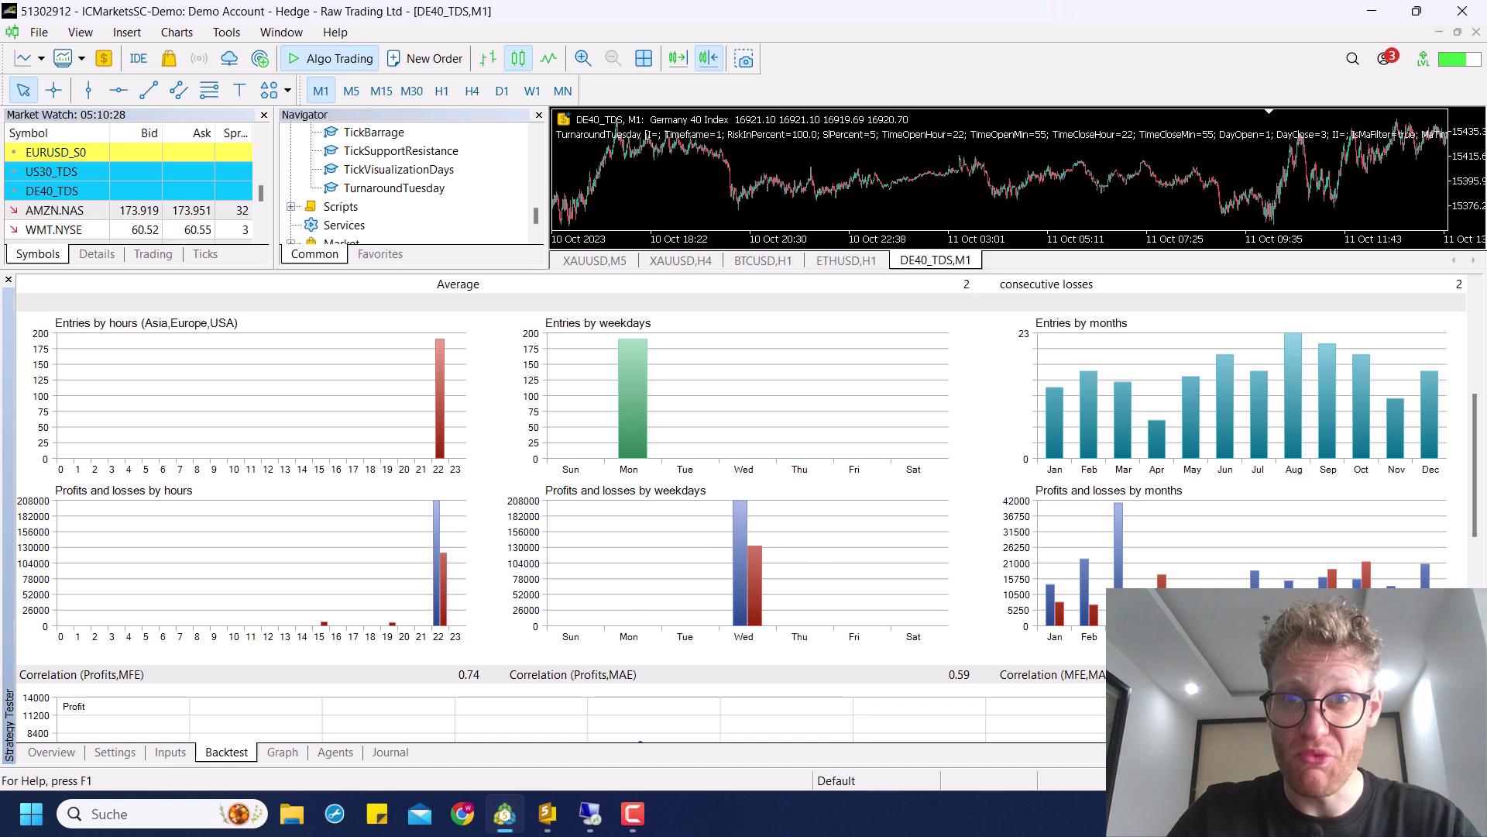
# - Inspect the DayClose input, then return to the top of the backtest report
pyautogui.click(170, 752)
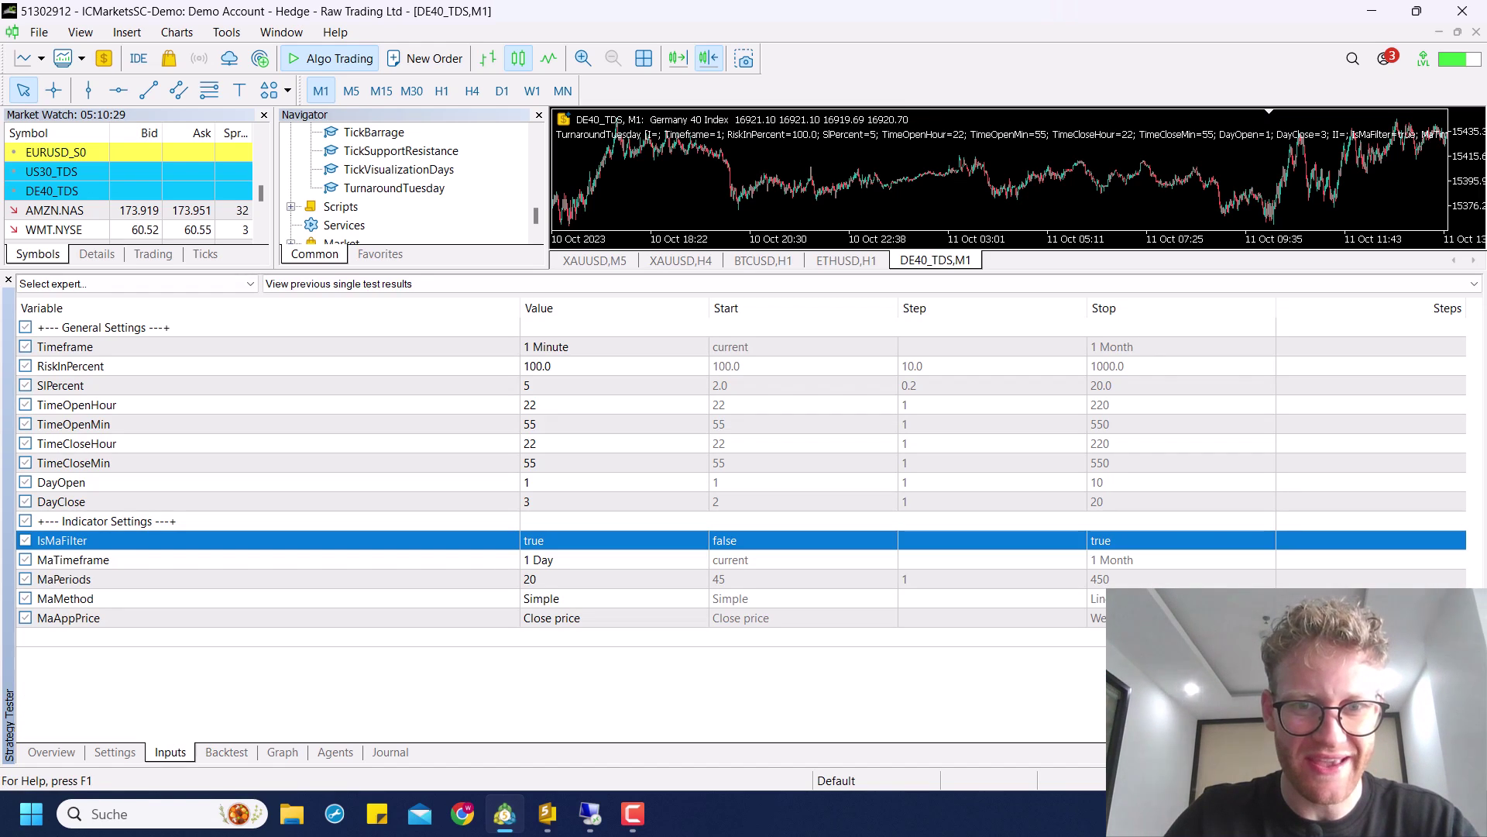
pyautogui.click(61, 501)
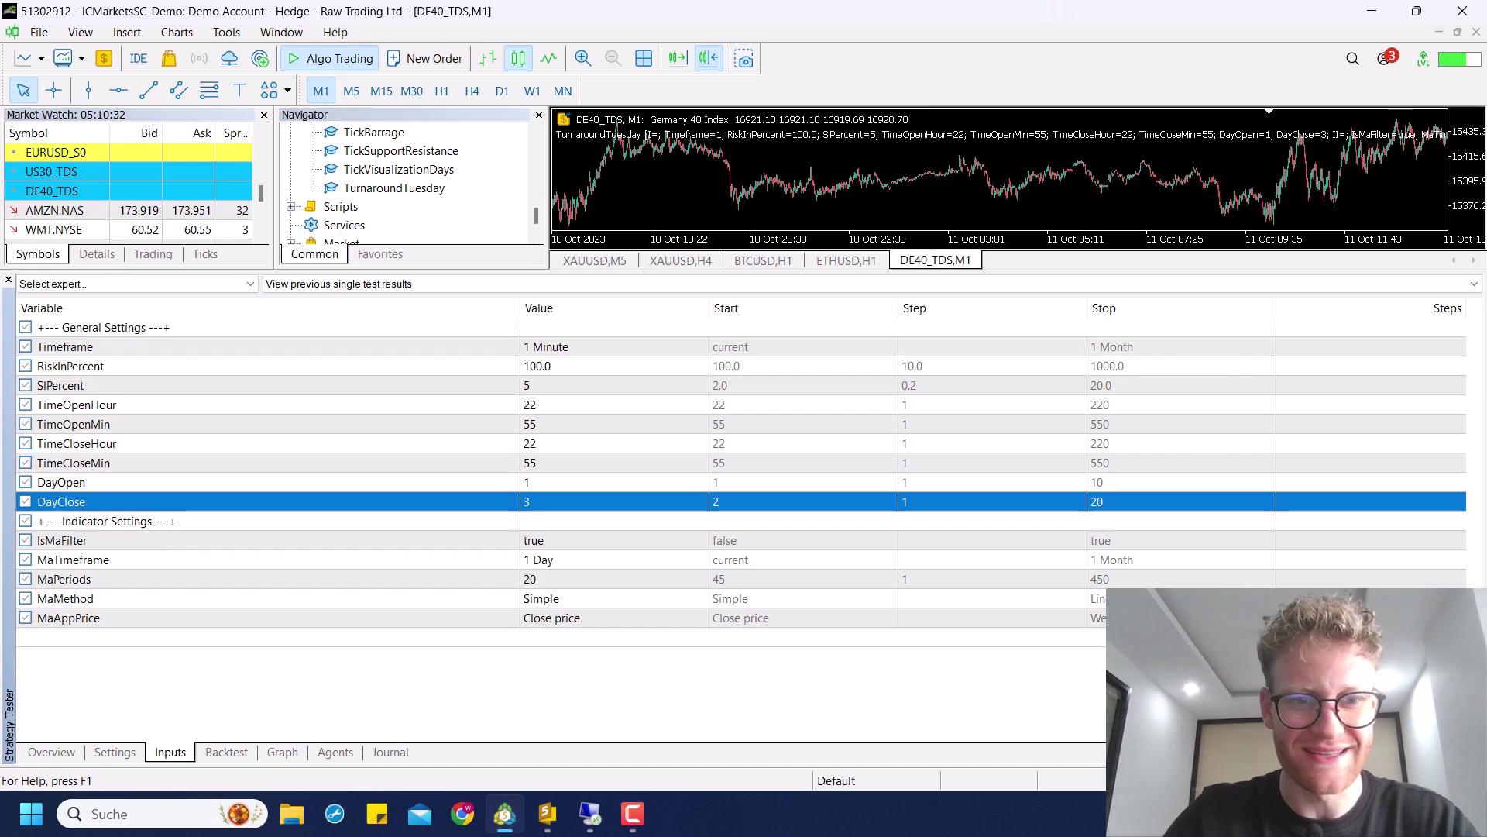
pyautogui.click(227, 751)
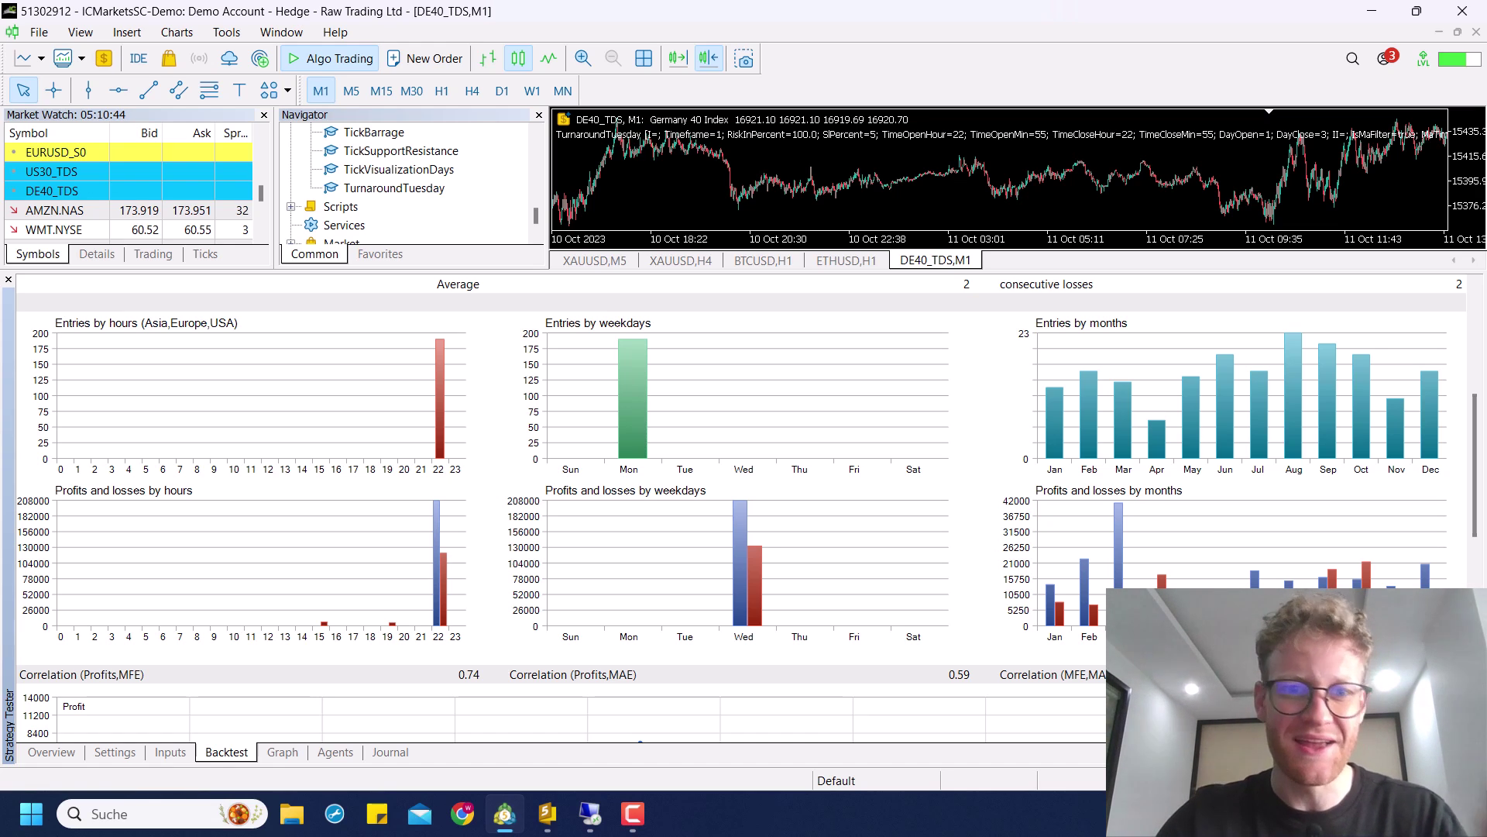
pyautogui.scroll(6, 741, 509)
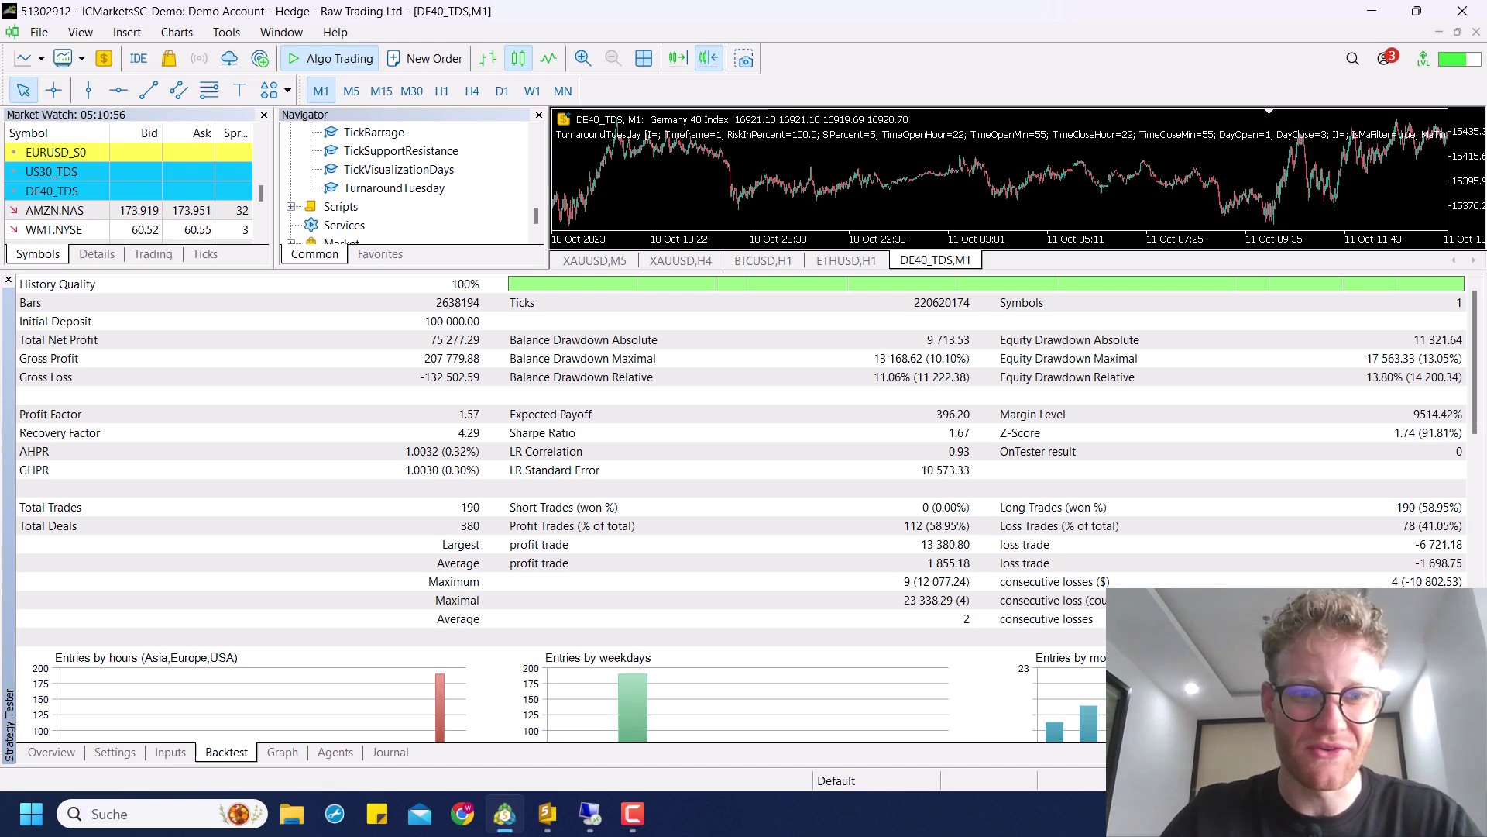
# - Change the DayClose input value from 3 to 2 and return to the Backtest statistics
pyautogui.click(171, 751)
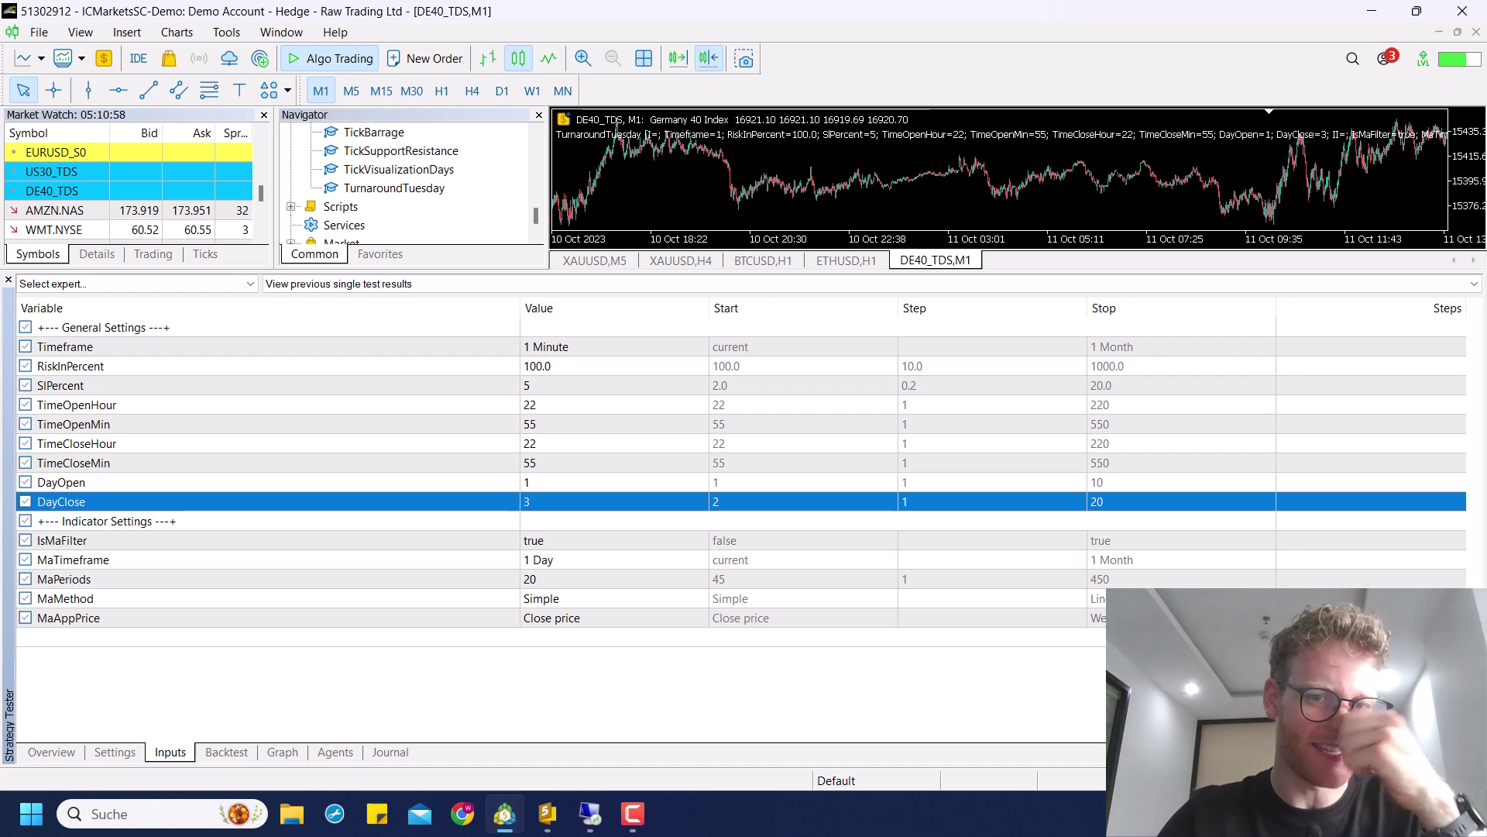
pyautogui.click(542, 501)
pyautogui.write('2')
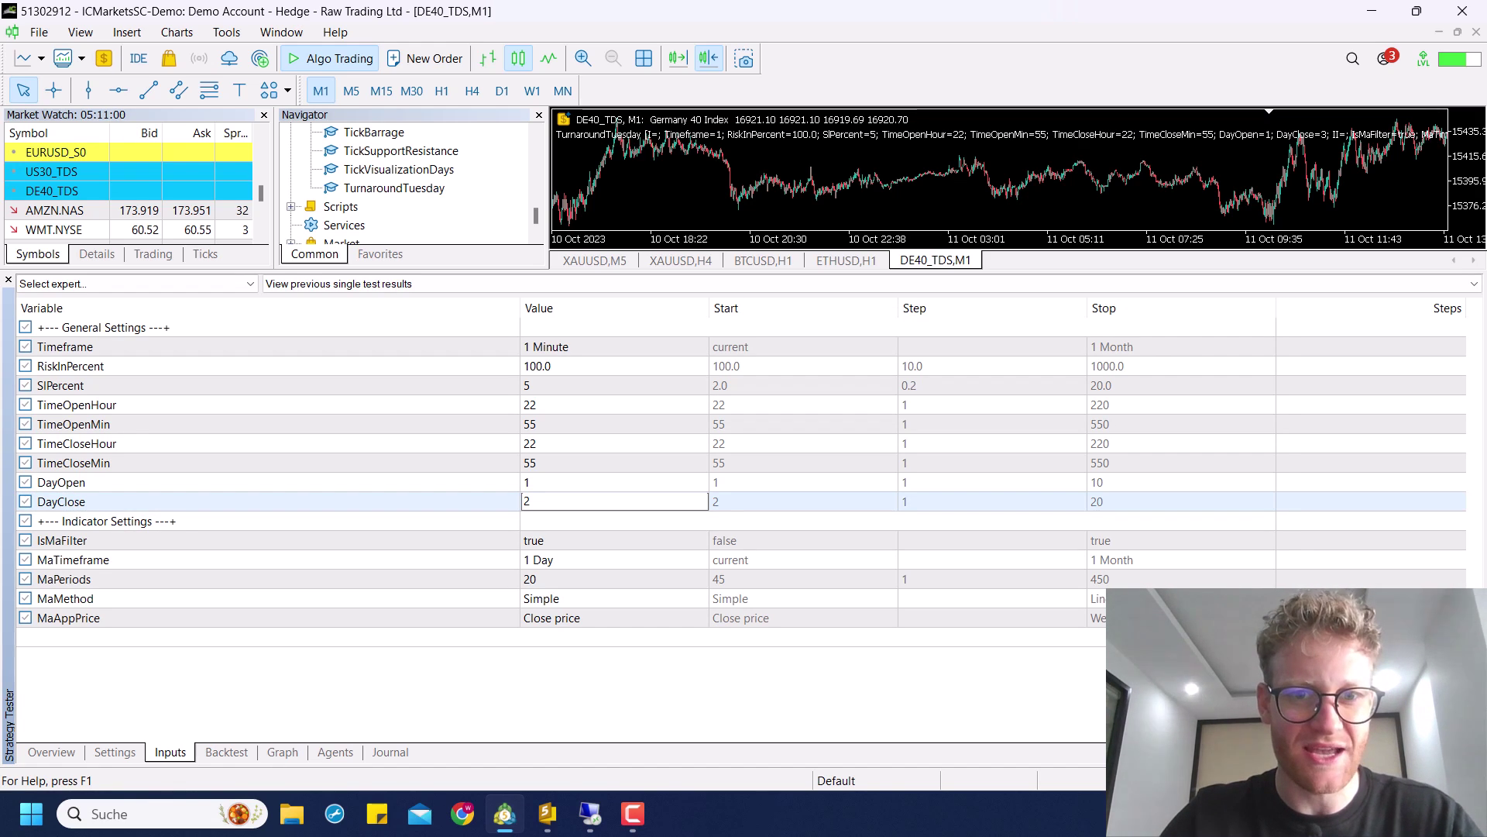
pyautogui.press('Return')
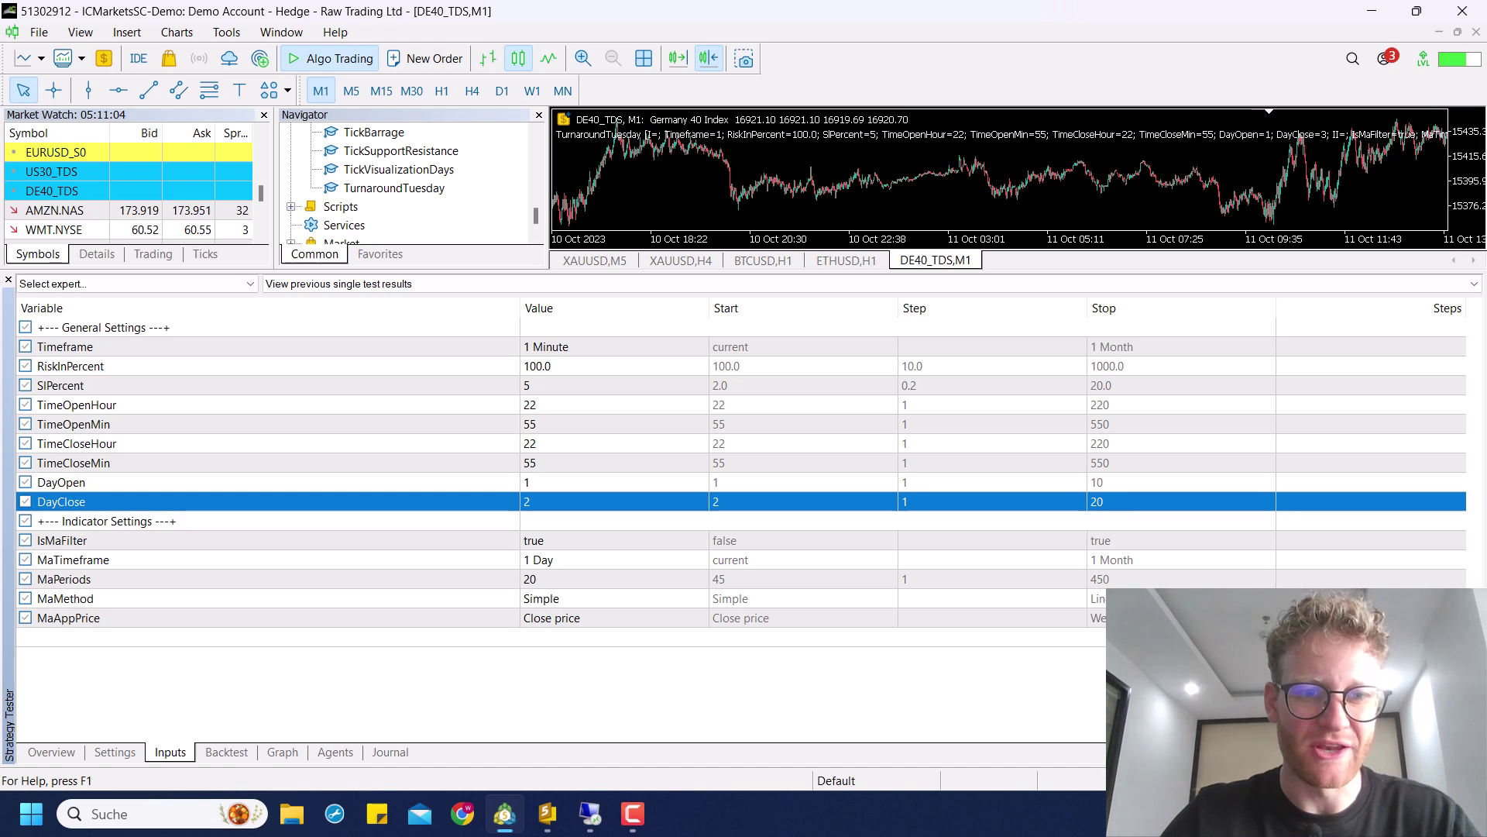
pyautogui.click(226, 751)
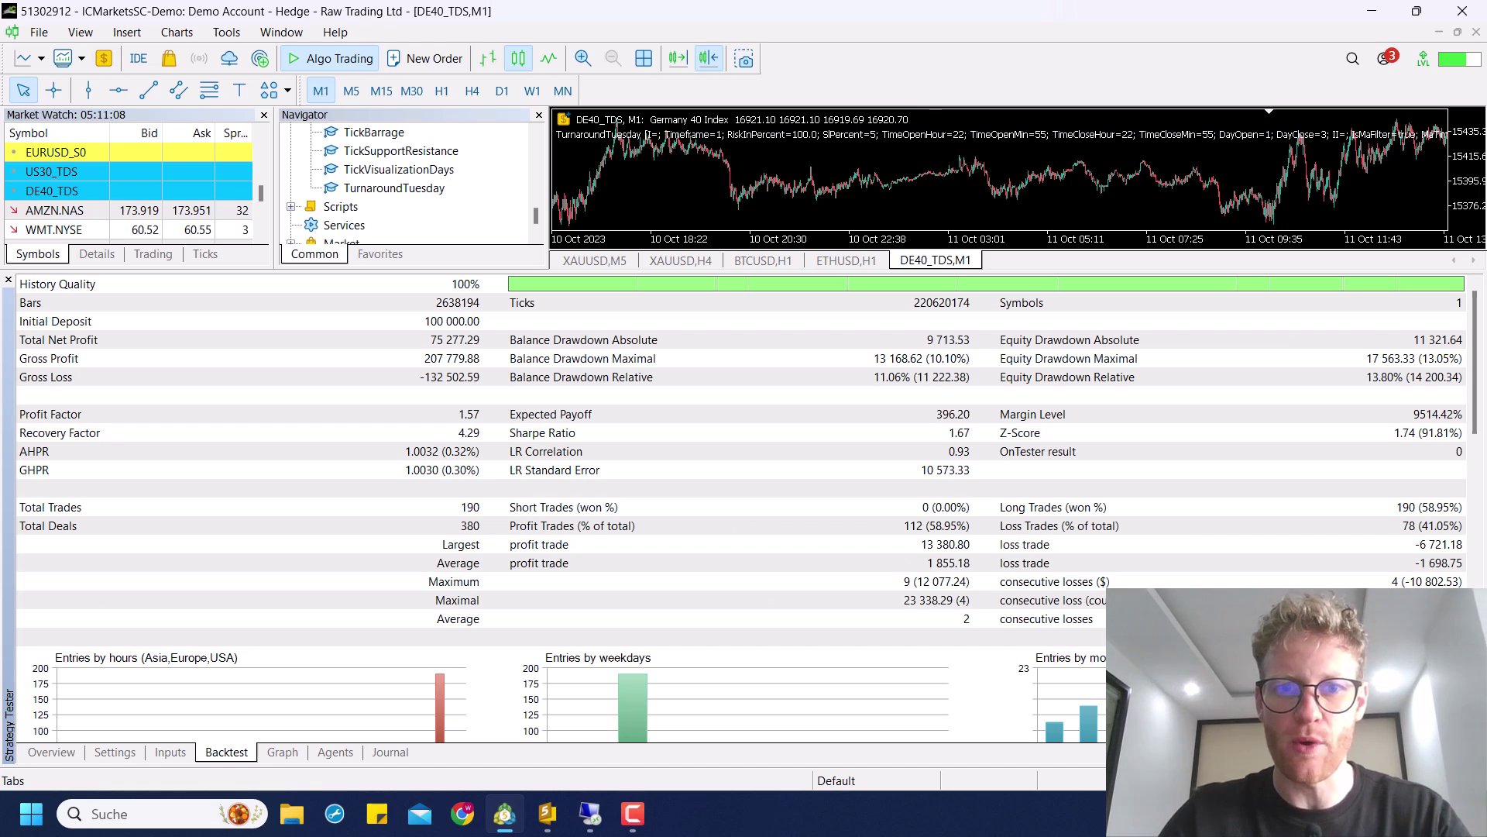
# - Show the DayClose 2 balance and equity curve rising from about 100000 to roughly 145000
pyautogui.click(282, 752)
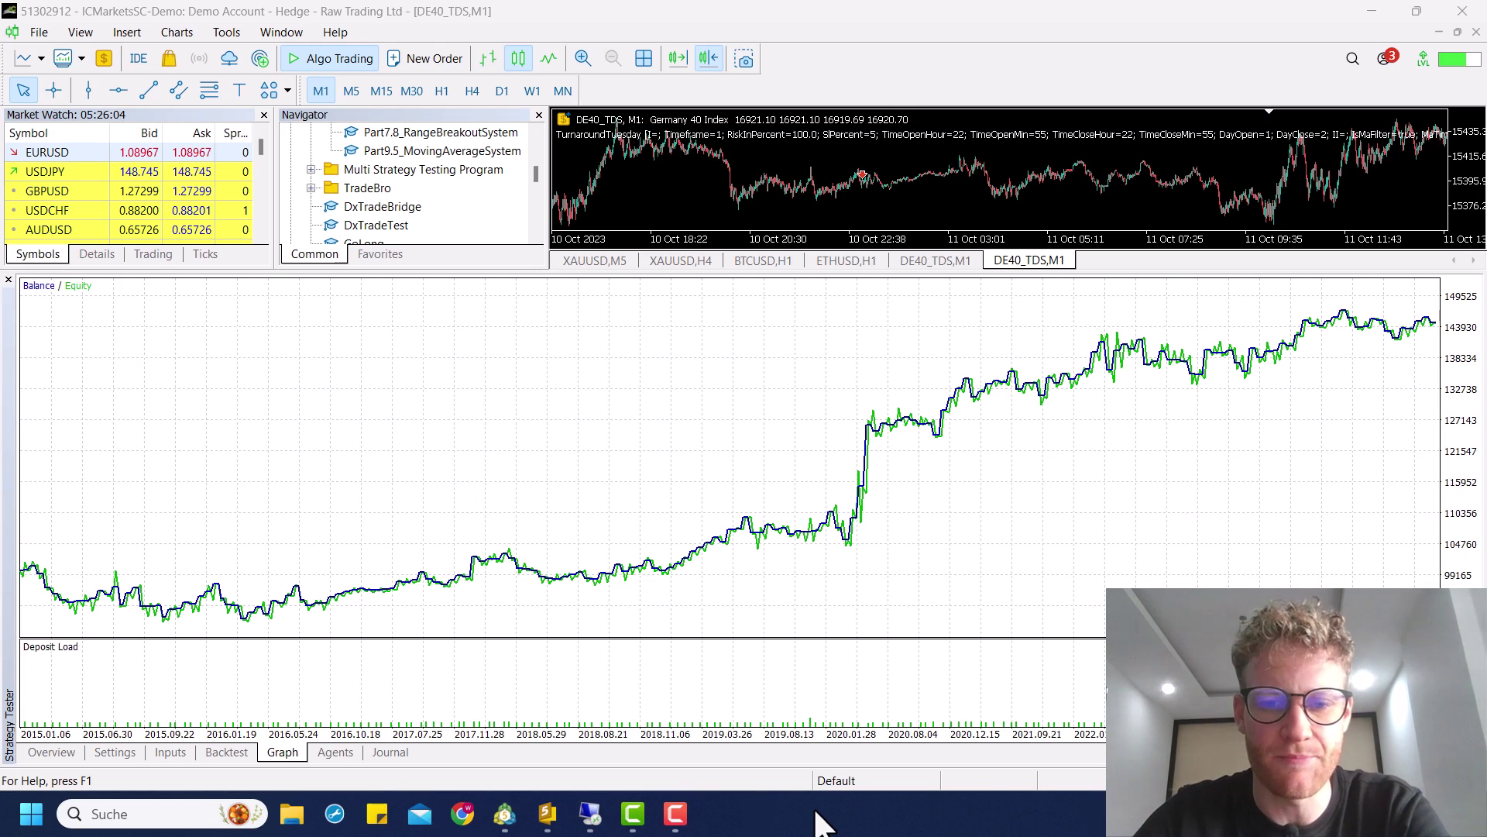
# - Compare the DayClose 2 report (44 765.27 net profit, profit factor 1.46, 190 trades) with its curve
pyautogui.click(226, 752)
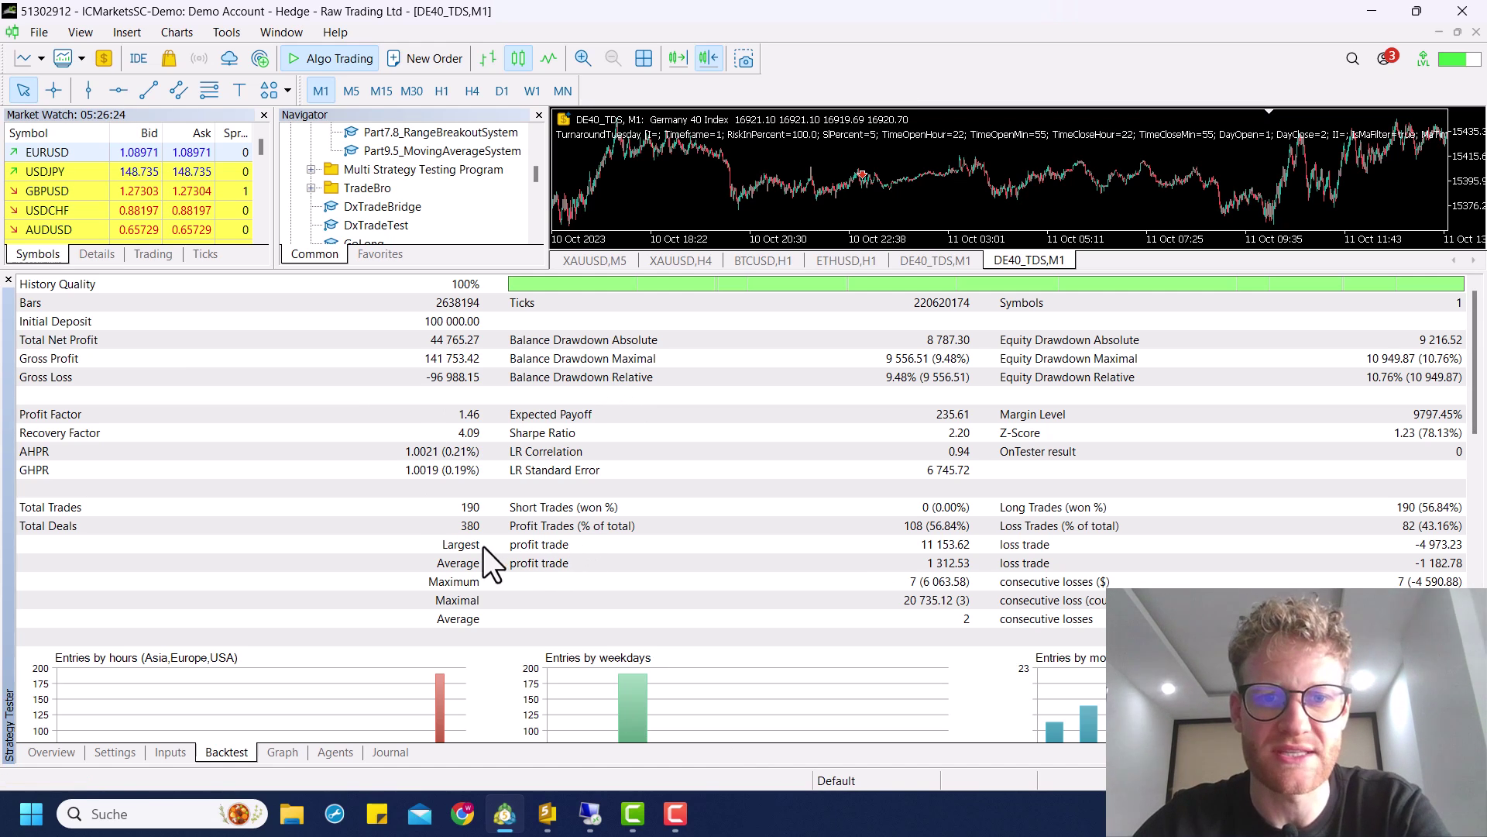
pyautogui.click(283, 756)
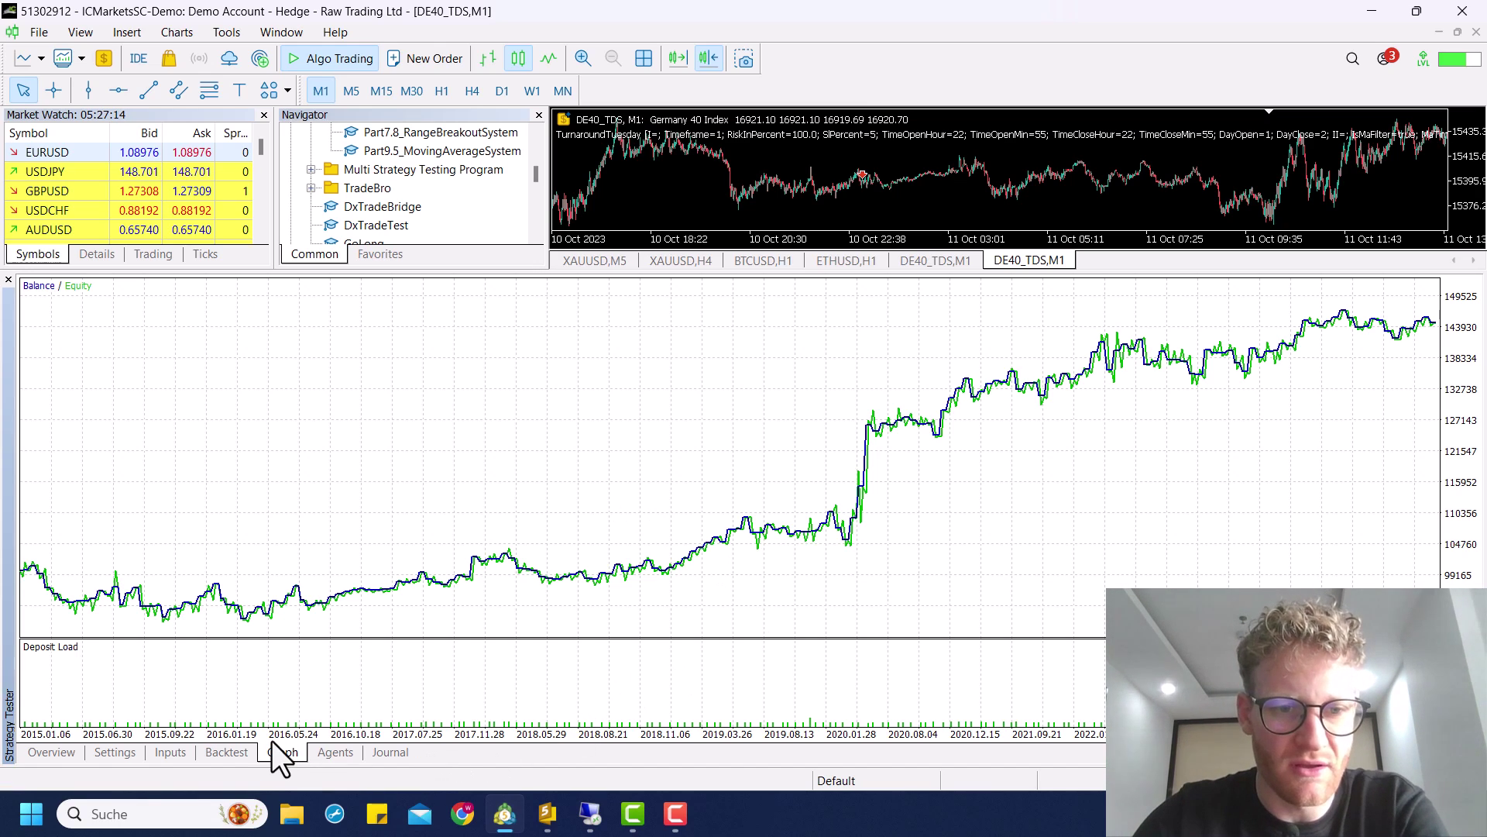
pyautogui.click(226, 752)
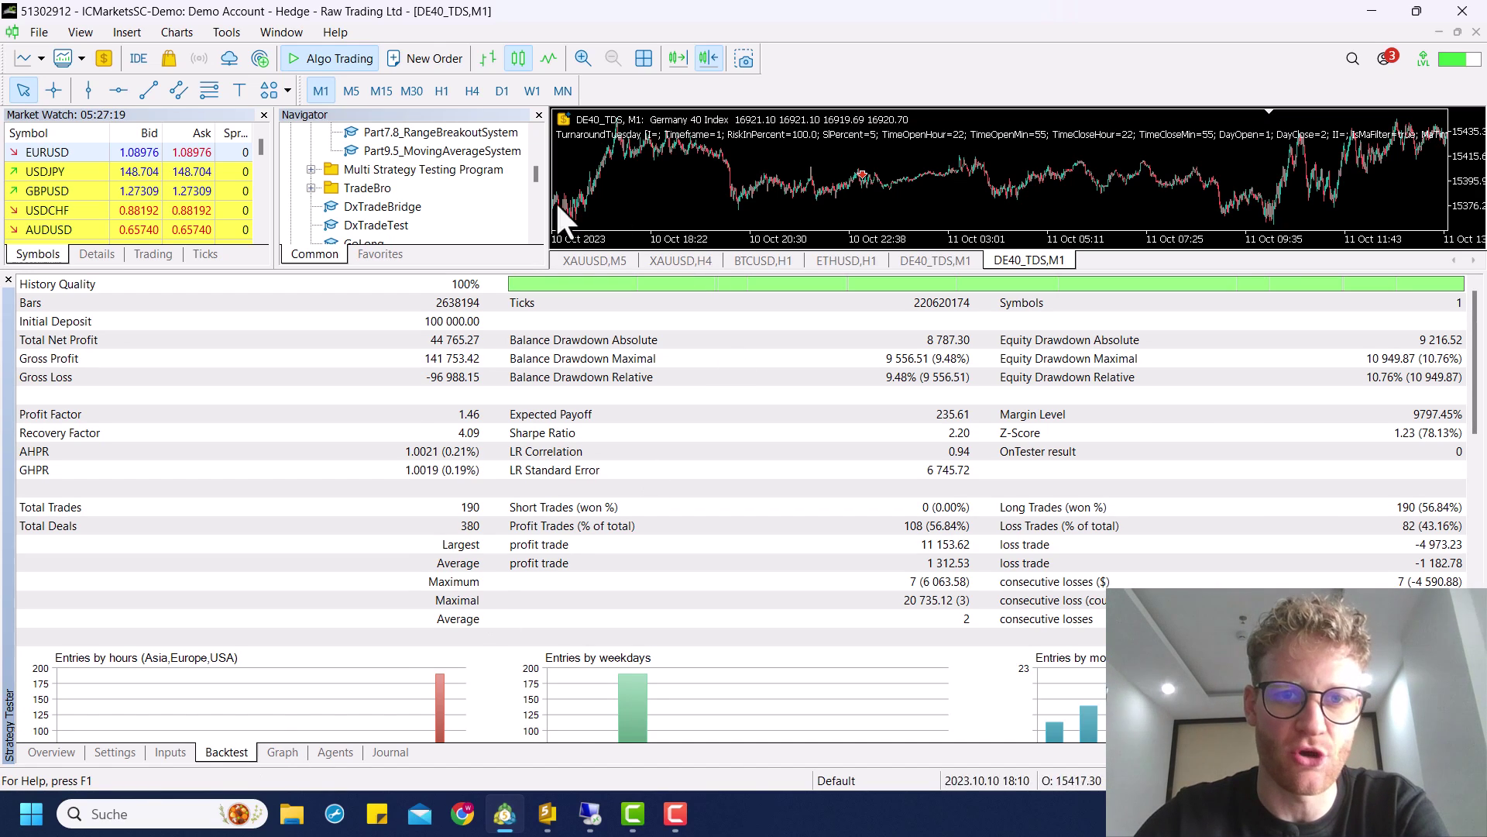
# - Inspect the TimeOpenHour, Timeframe, TimeCloseHour and RiskInPercent inputs and their optimization ranges
pyautogui.click(180, 756)
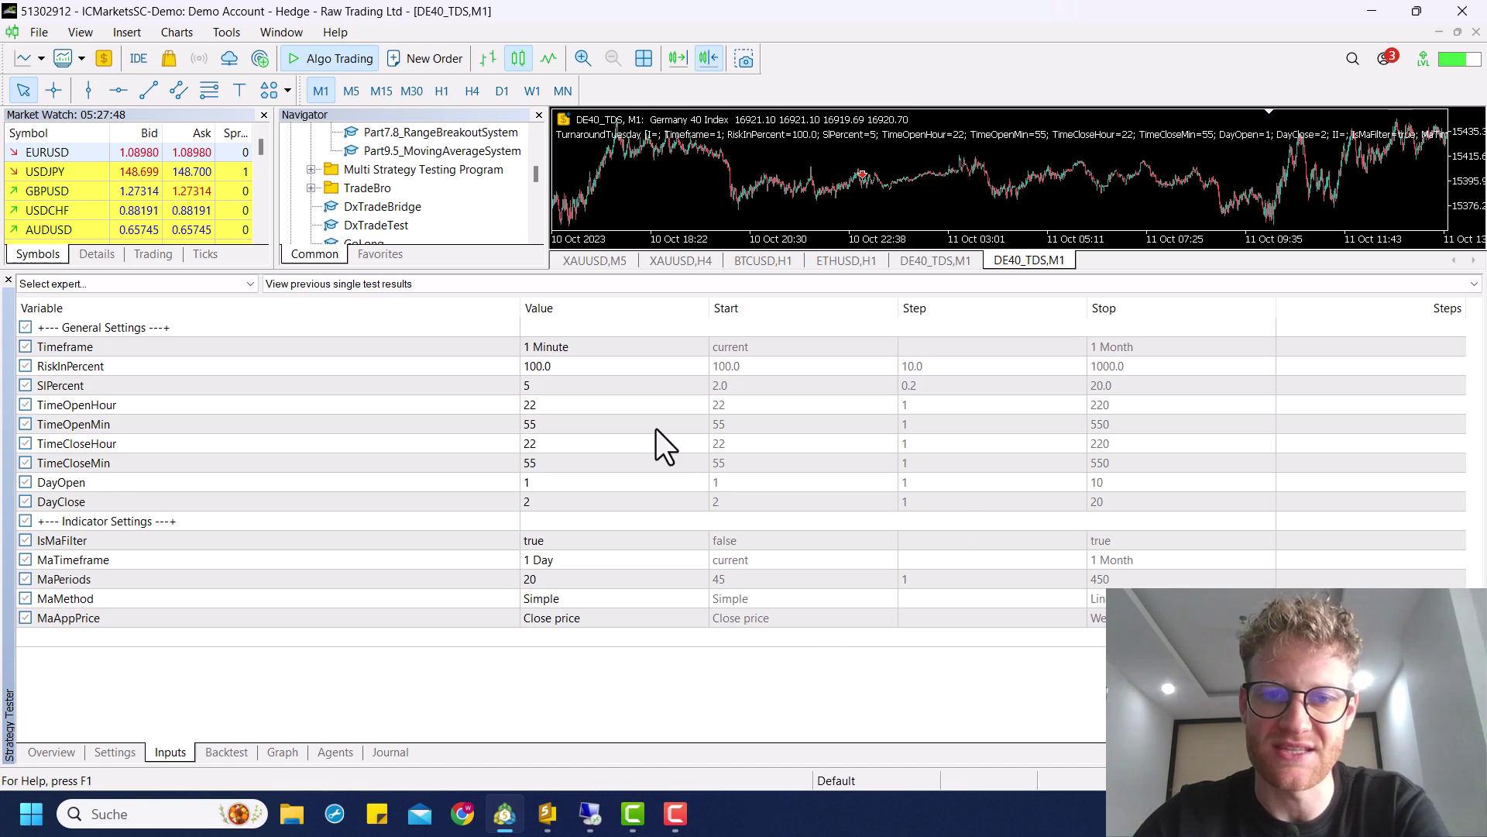
pyautogui.click(598, 401)
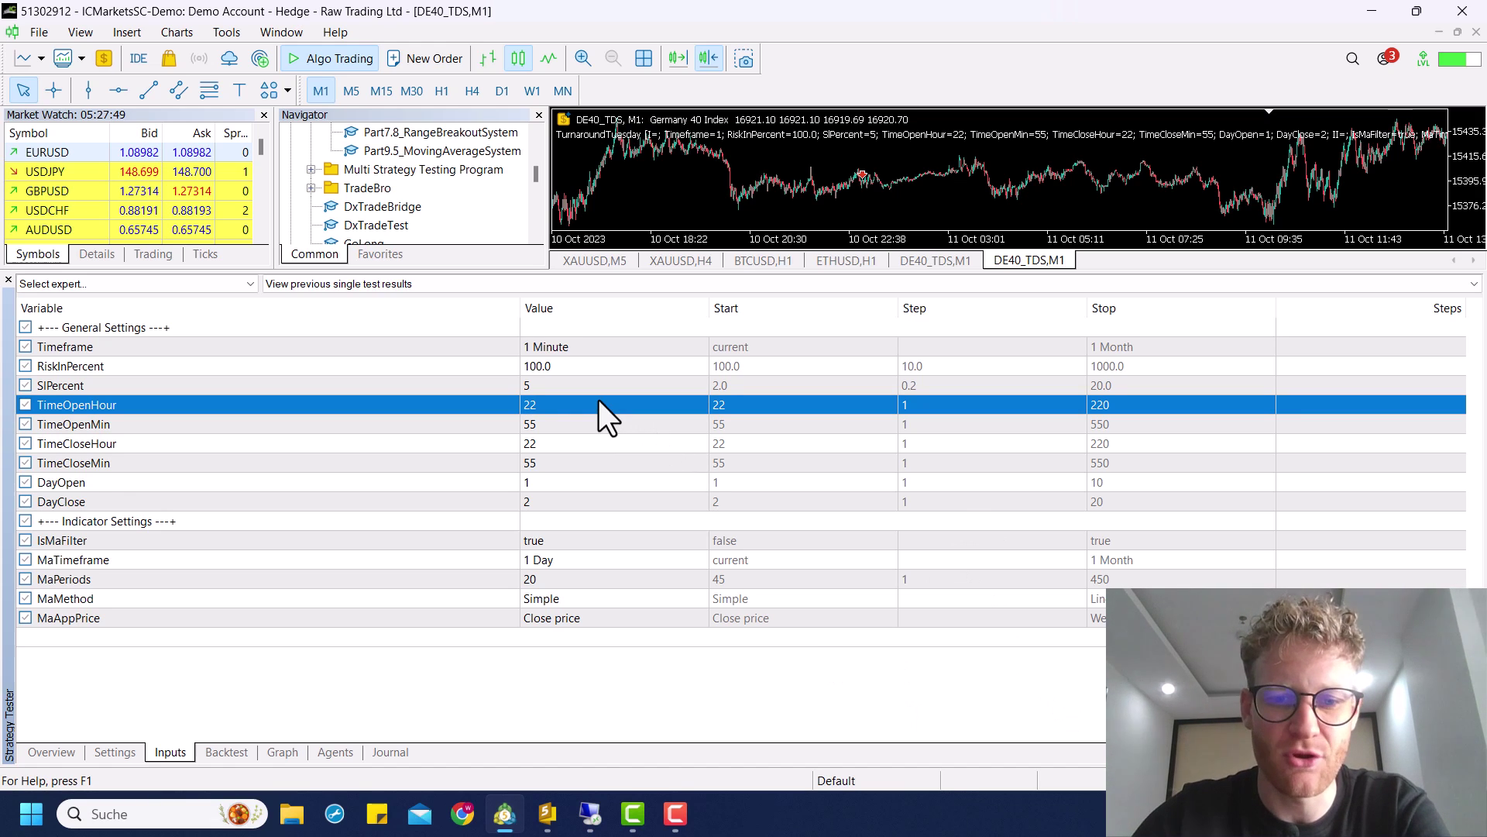
pyautogui.click(511, 346)
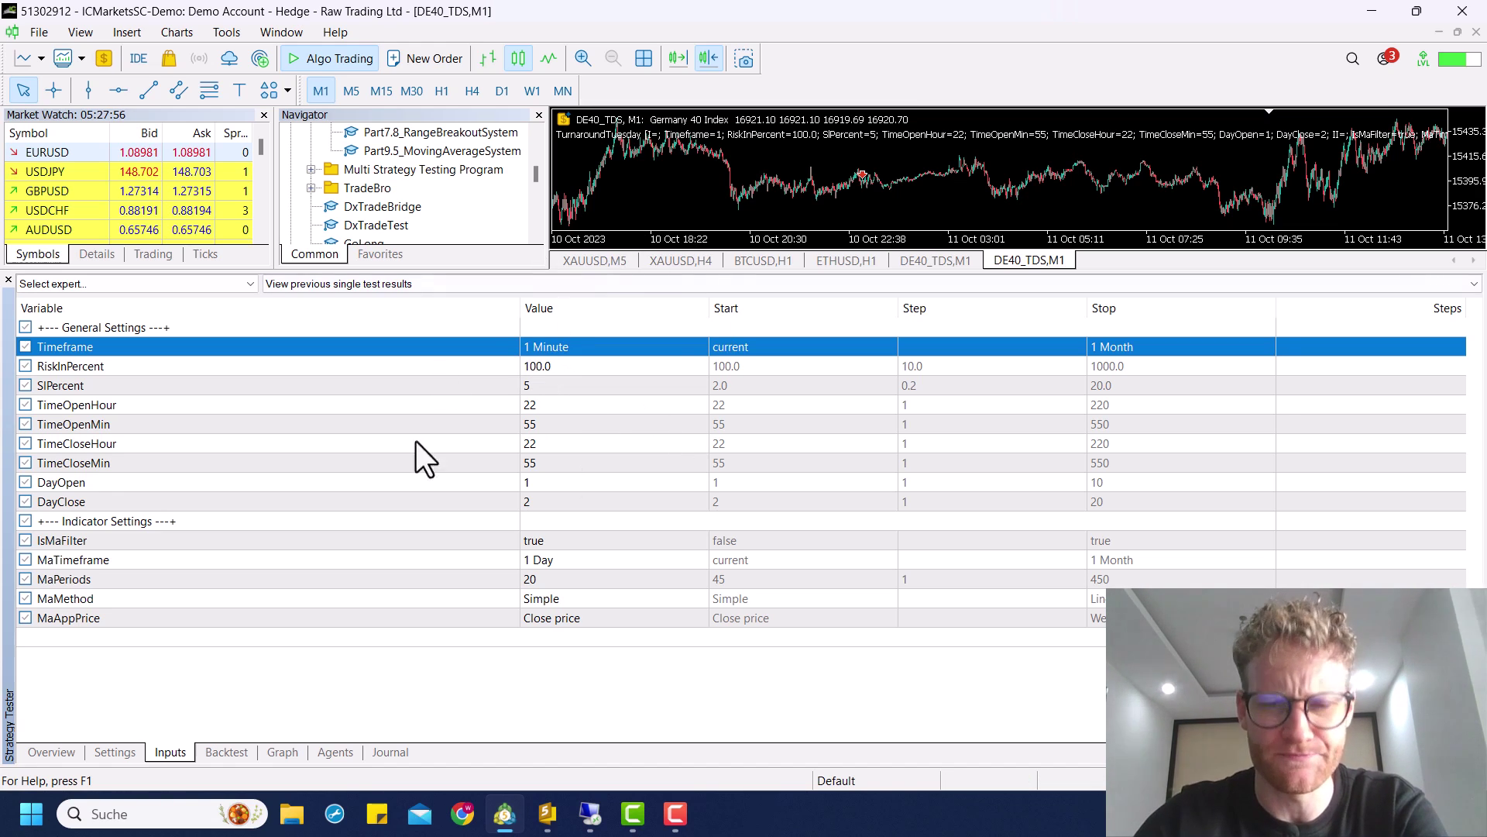
pyautogui.click(618, 440)
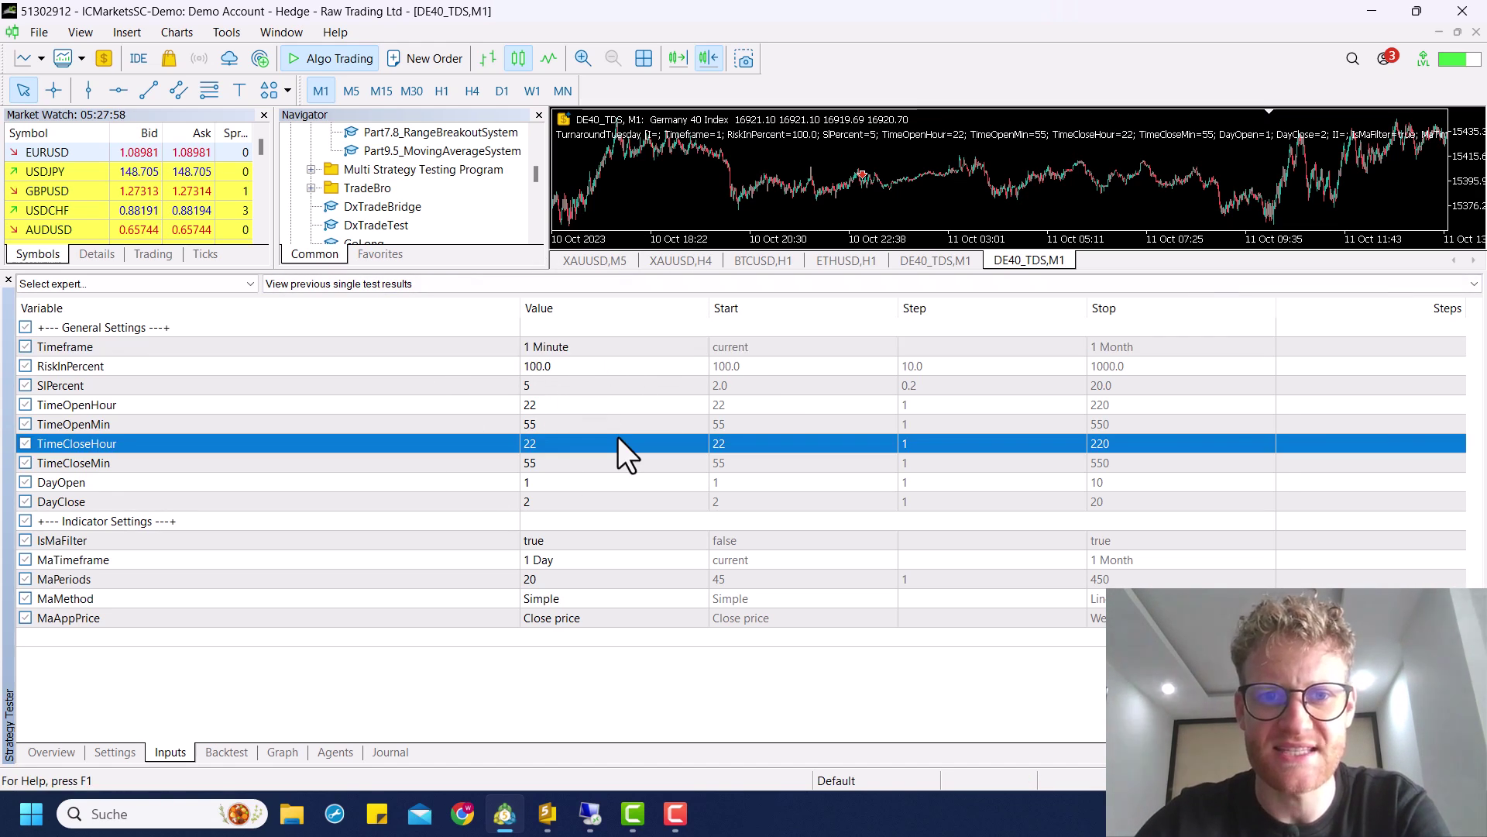
pyautogui.click(566, 354)
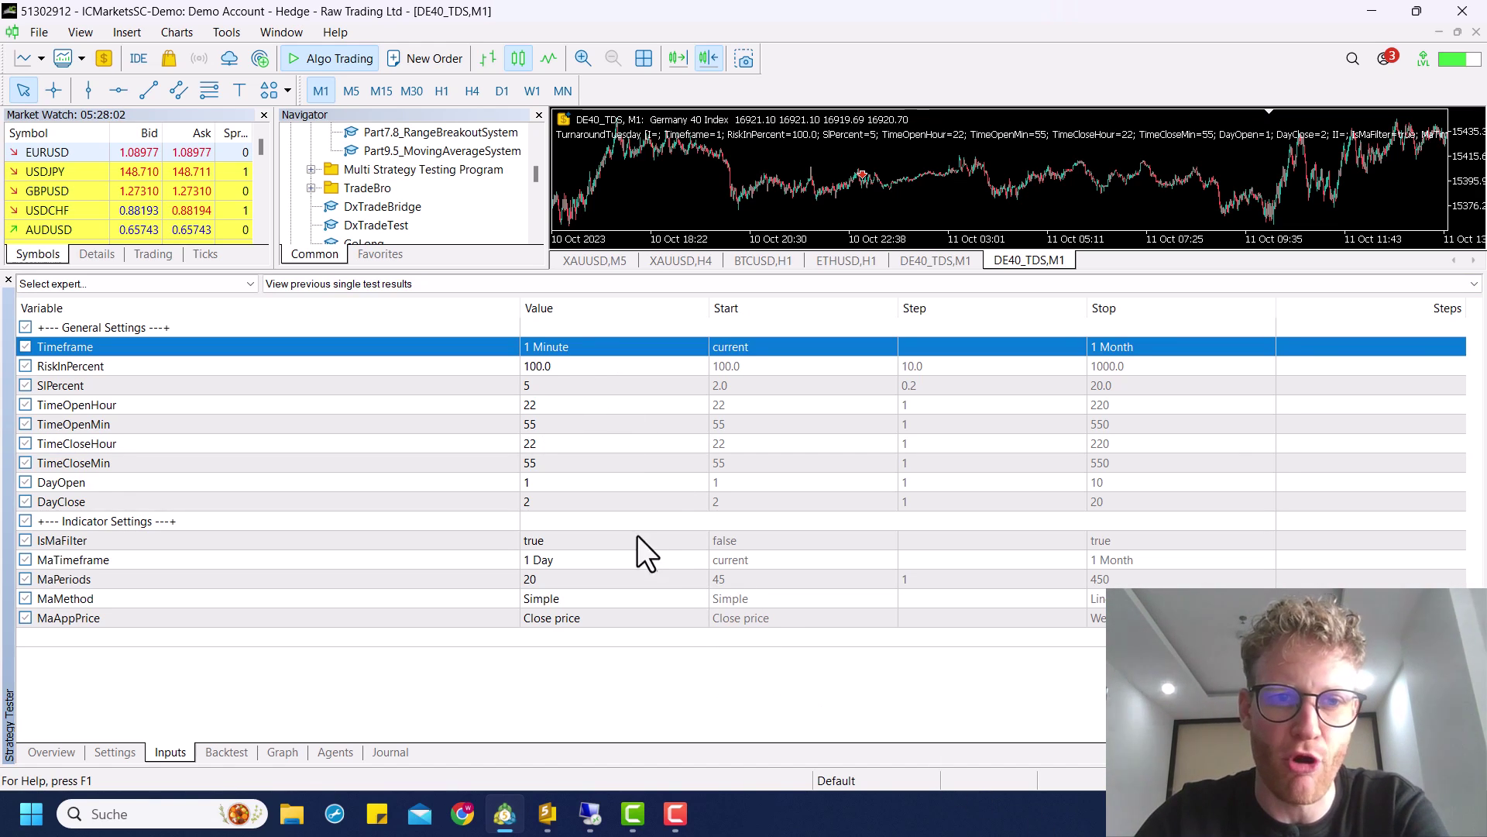
pyautogui.click(439, 364)
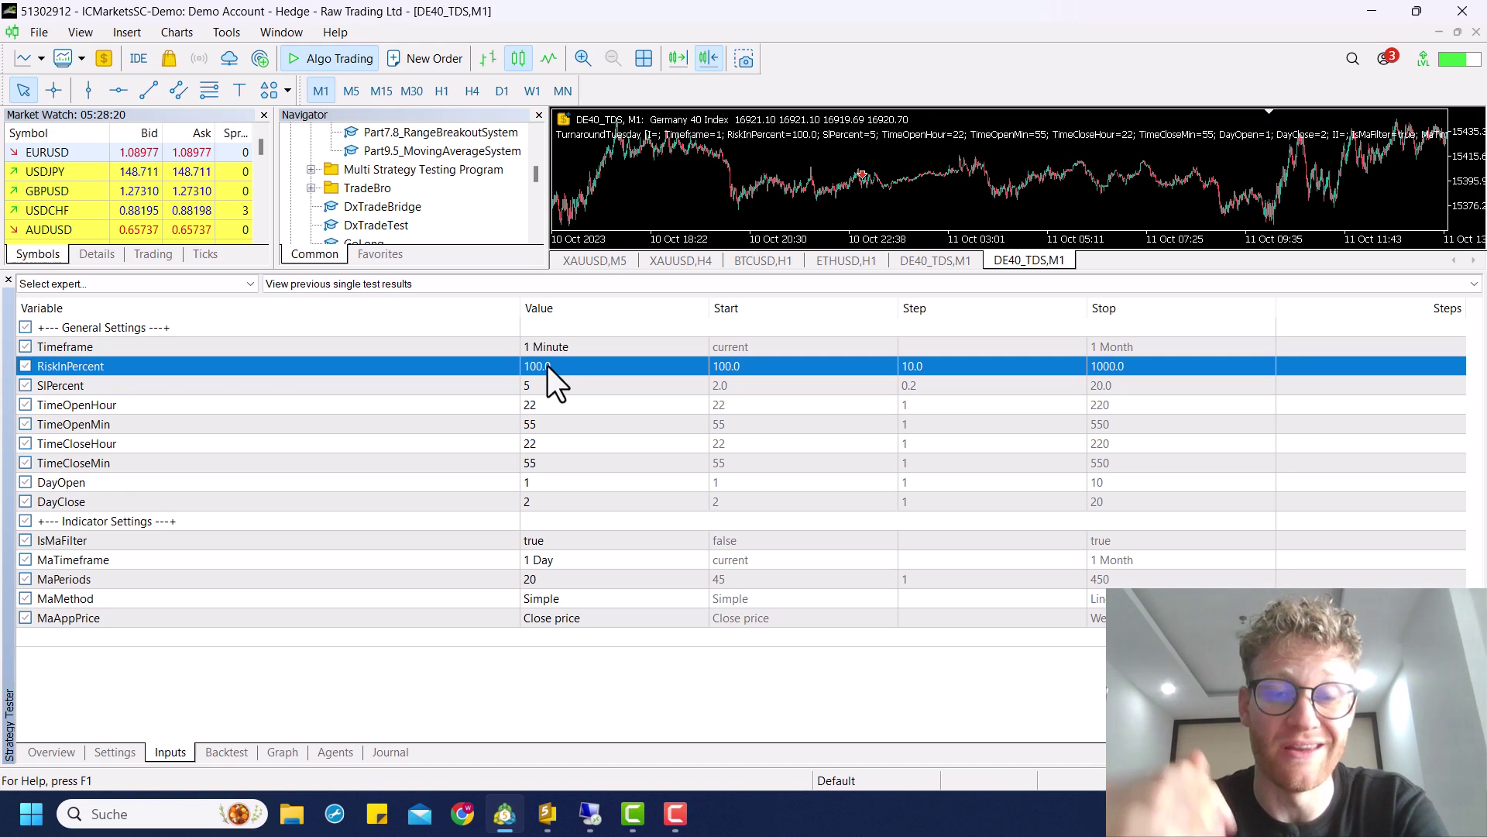
pyautogui.click(559, 386)
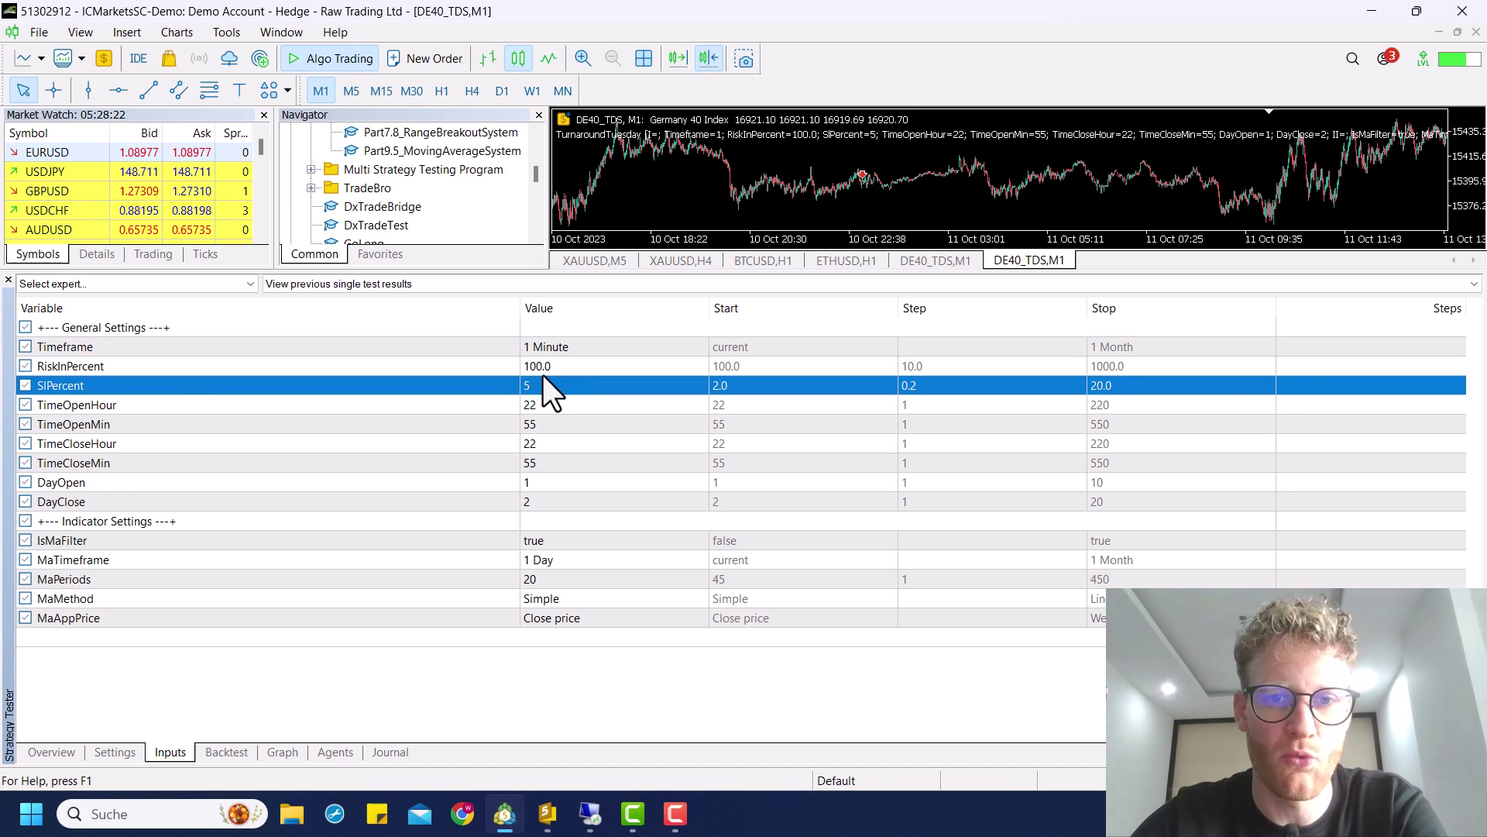
pyautogui.click(542, 367)
pyautogui.click(550, 379)
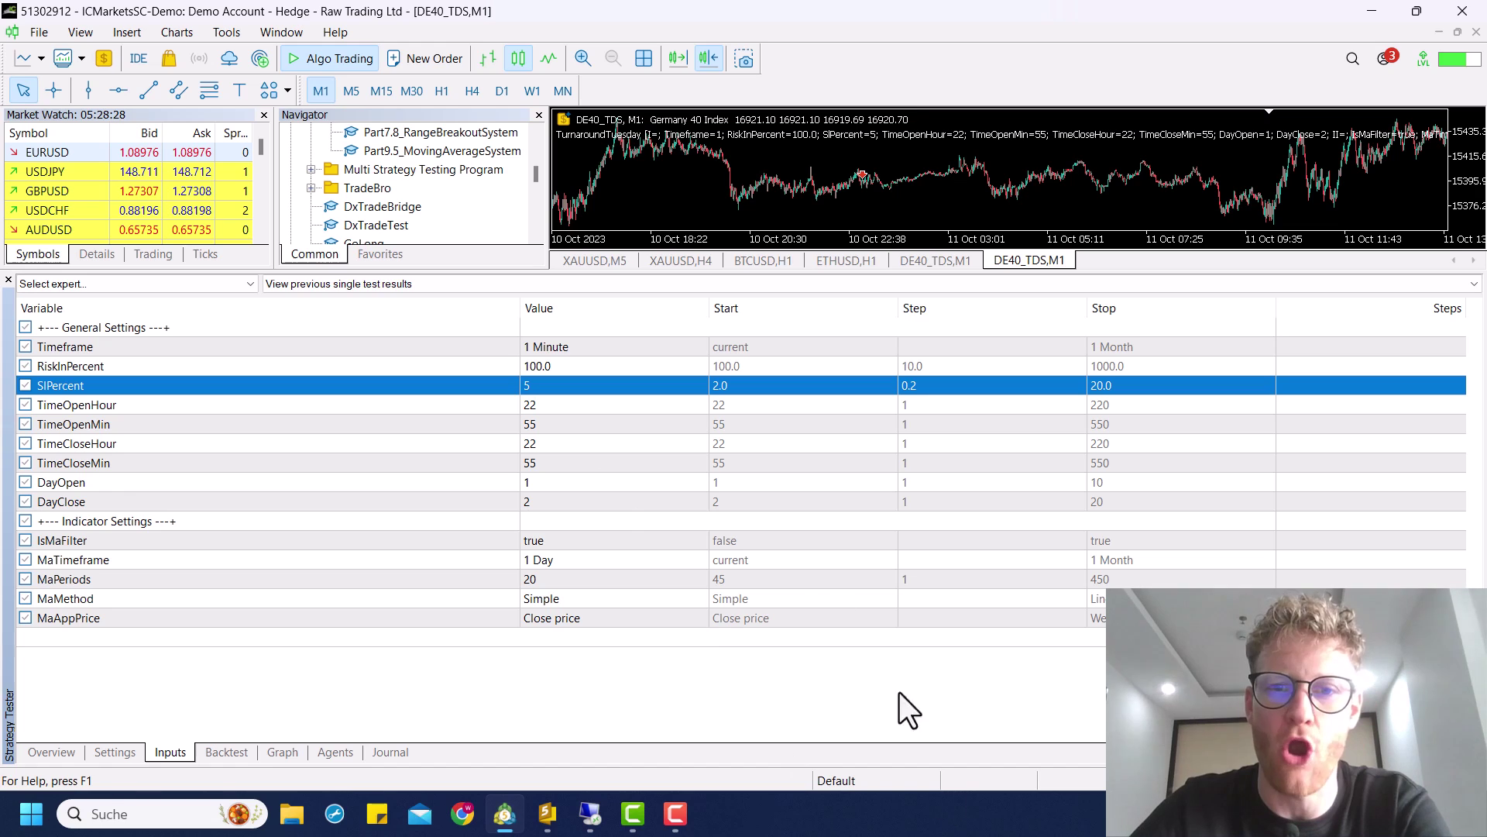
pyautogui.click(527, 403)
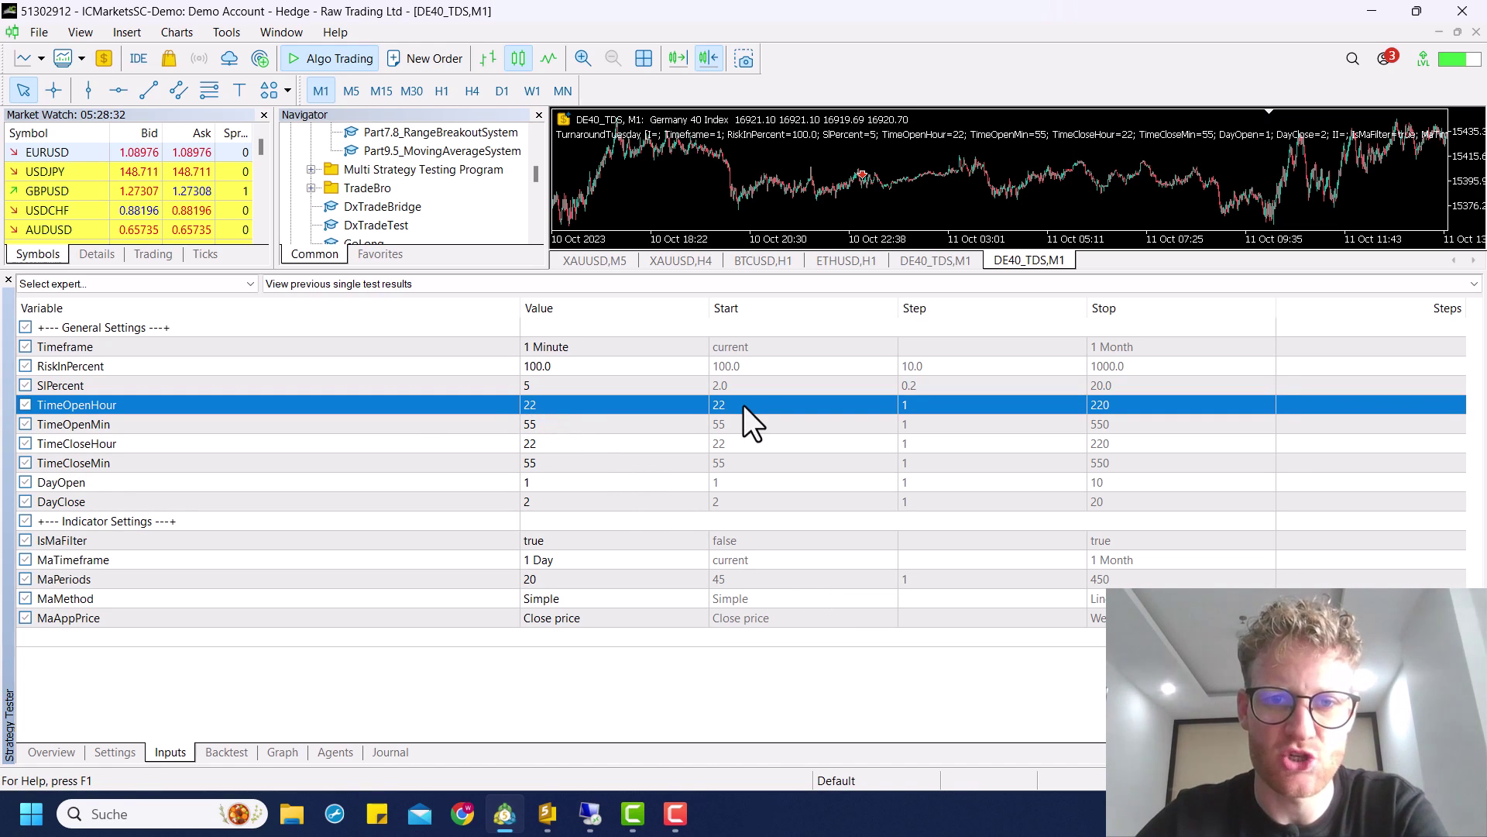
pyautogui.press('Down')
pyautogui.press('Down')
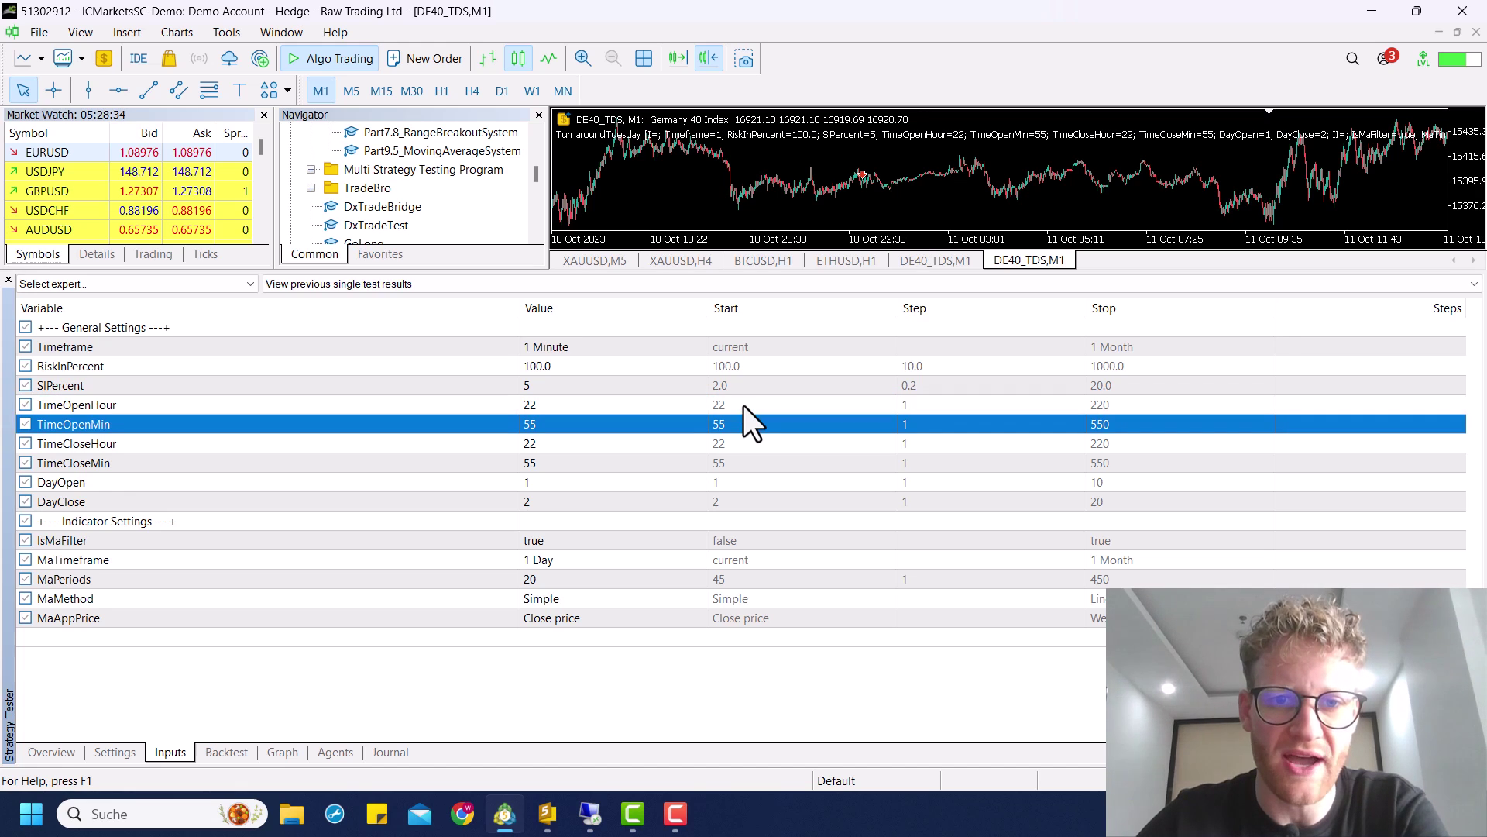
pyautogui.press('Down')
pyautogui.press('Down')
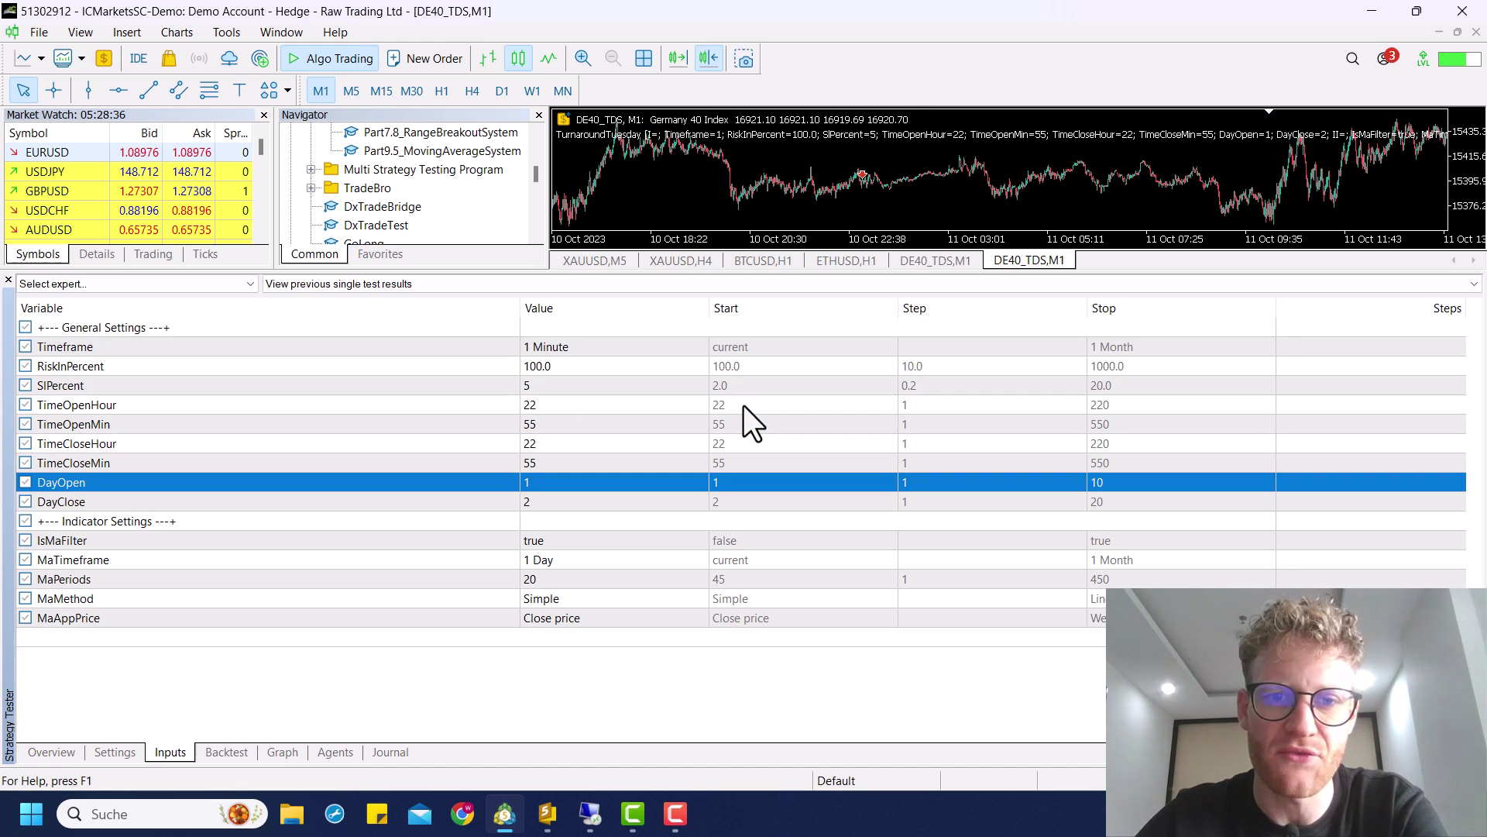
pyautogui.press('Down')
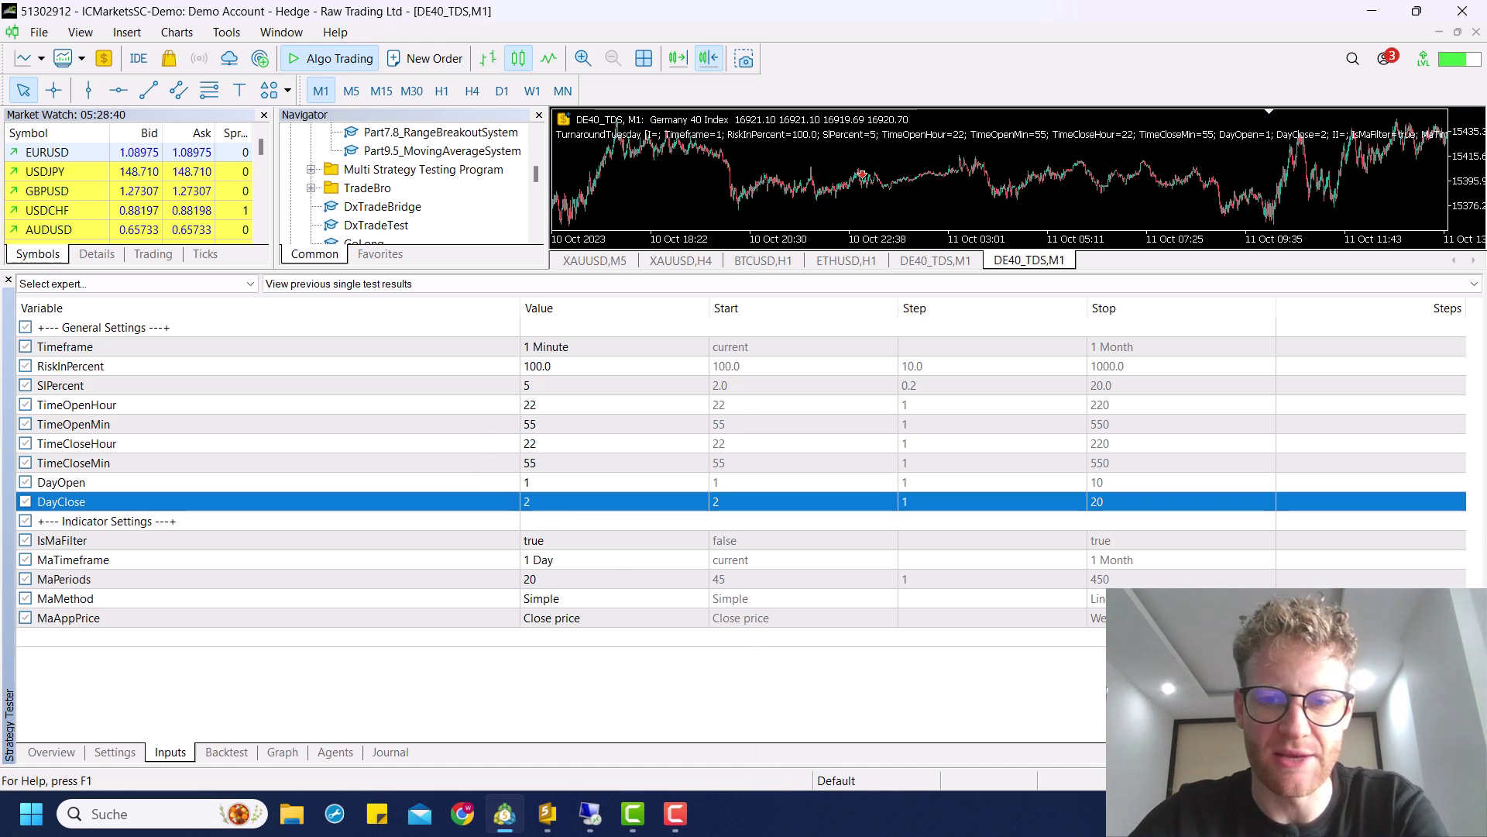
pyautogui.click(509, 538)
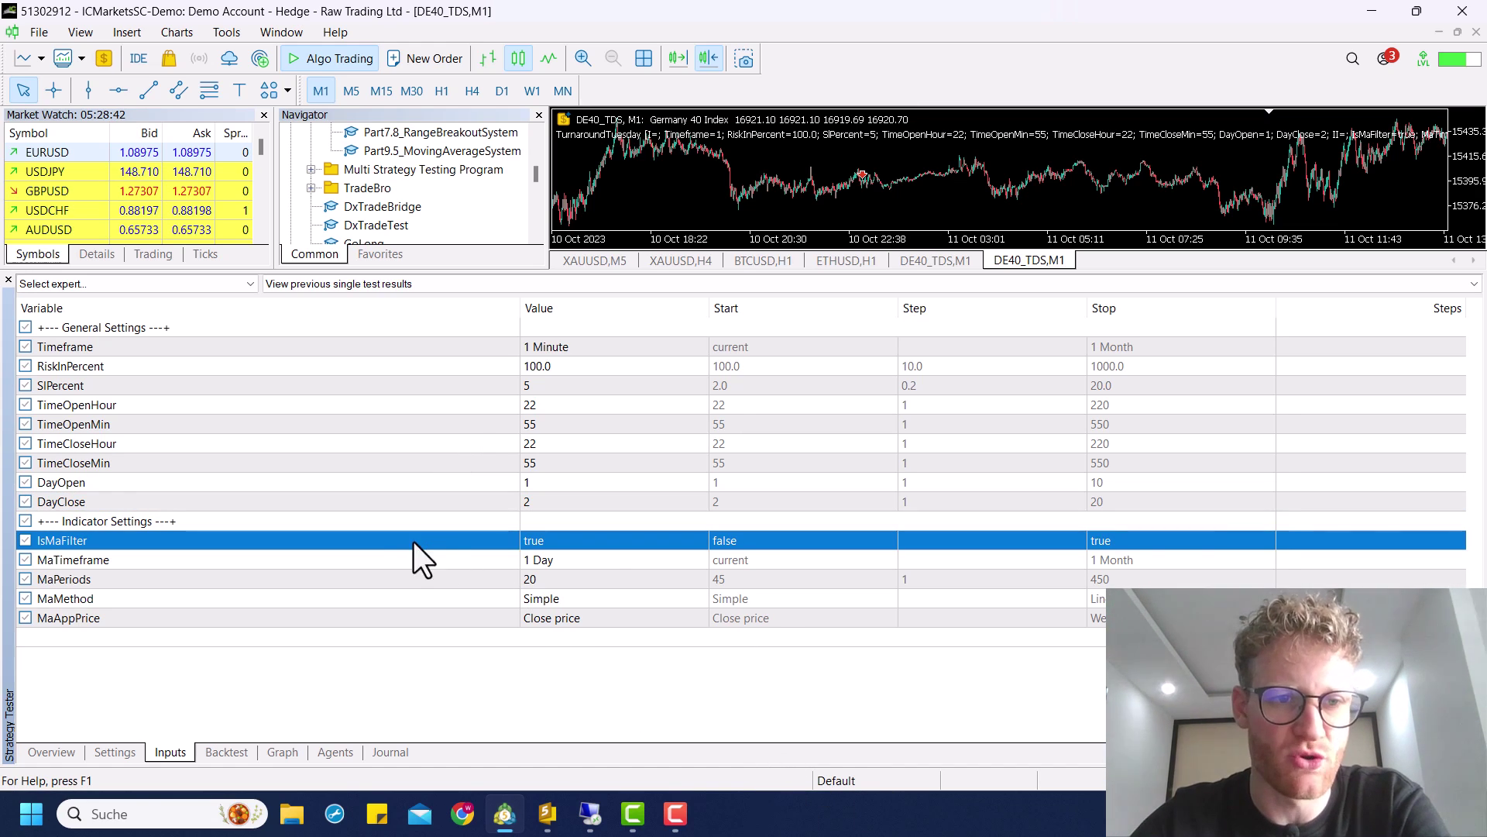
pyautogui.click(317, 516)
pyautogui.click(336, 535)
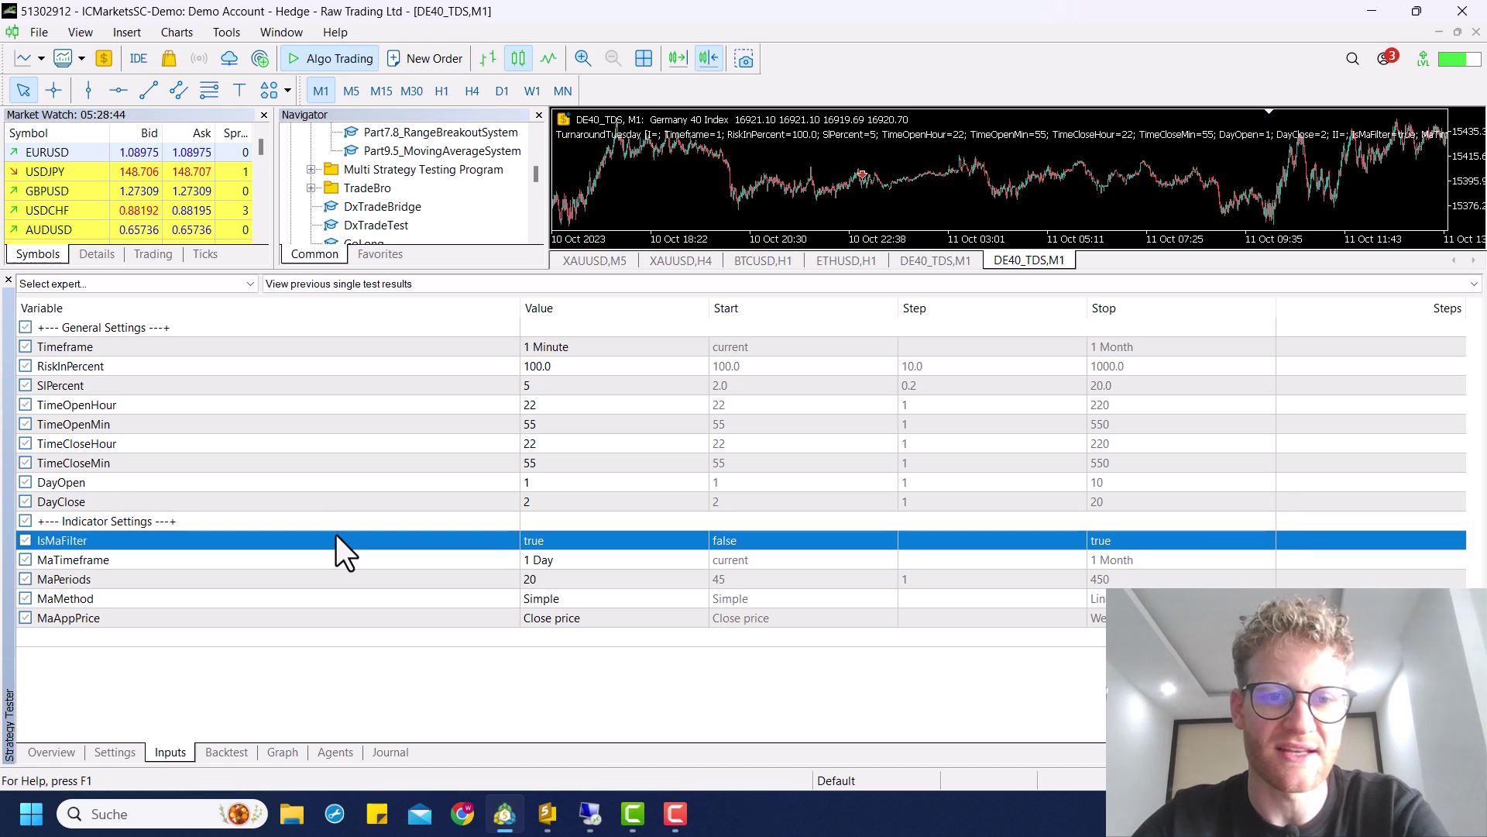
pyautogui.click(366, 561)
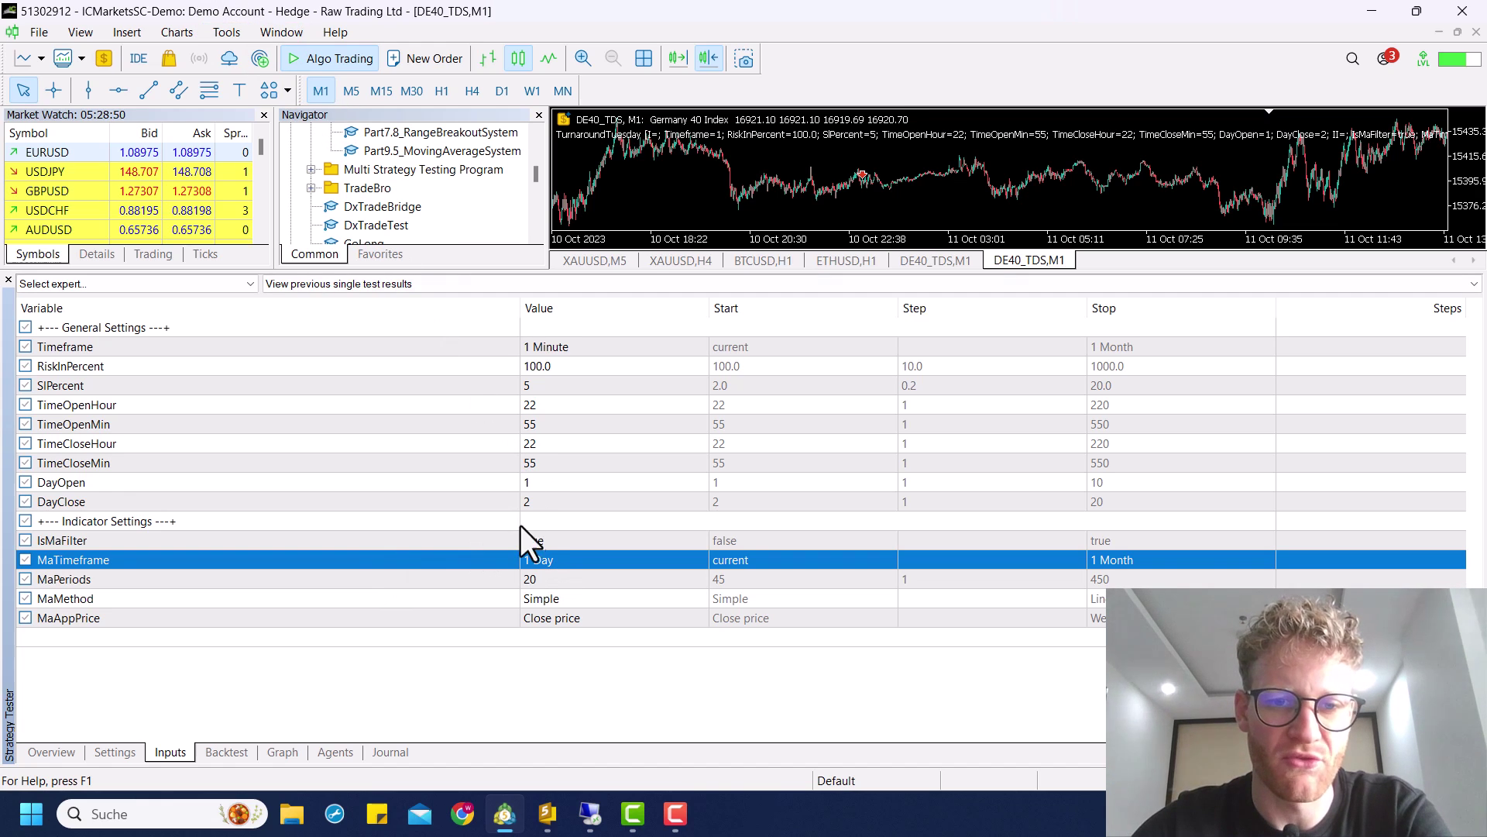
pyautogui.click(572, 575)
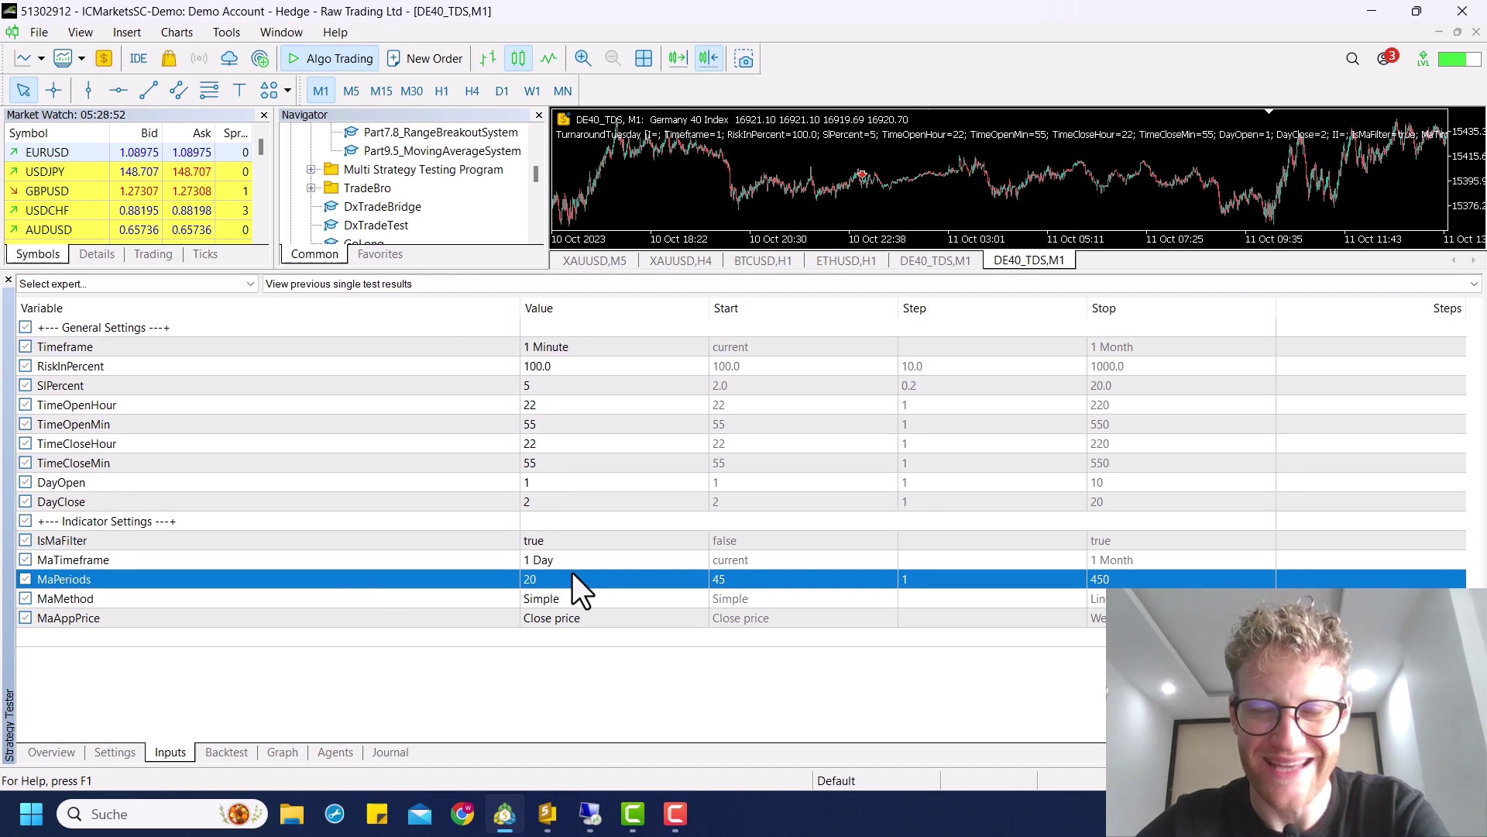
pyautogui.click(571, 601)
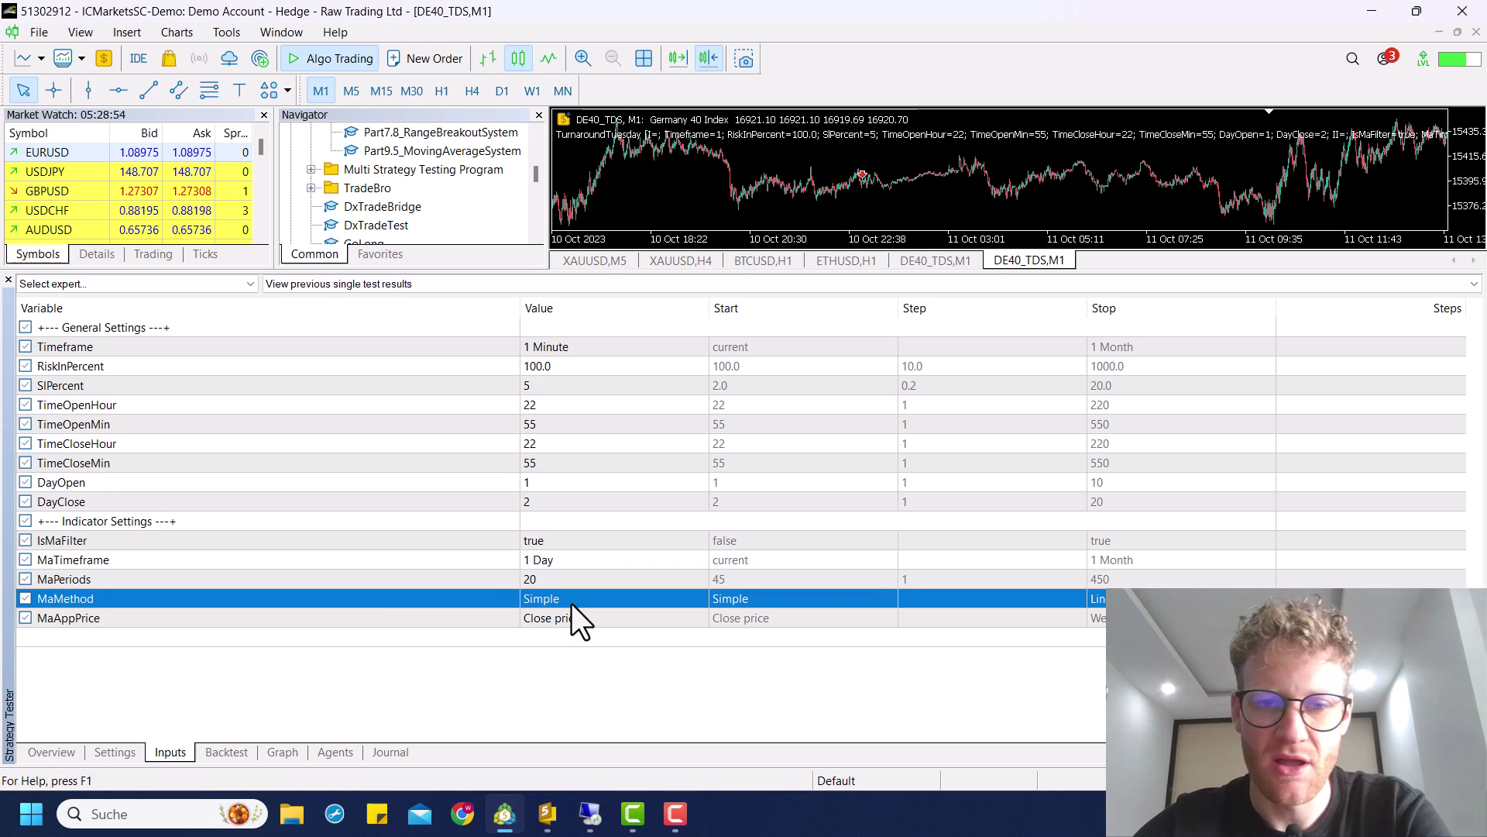
pyautogui.press('Down')
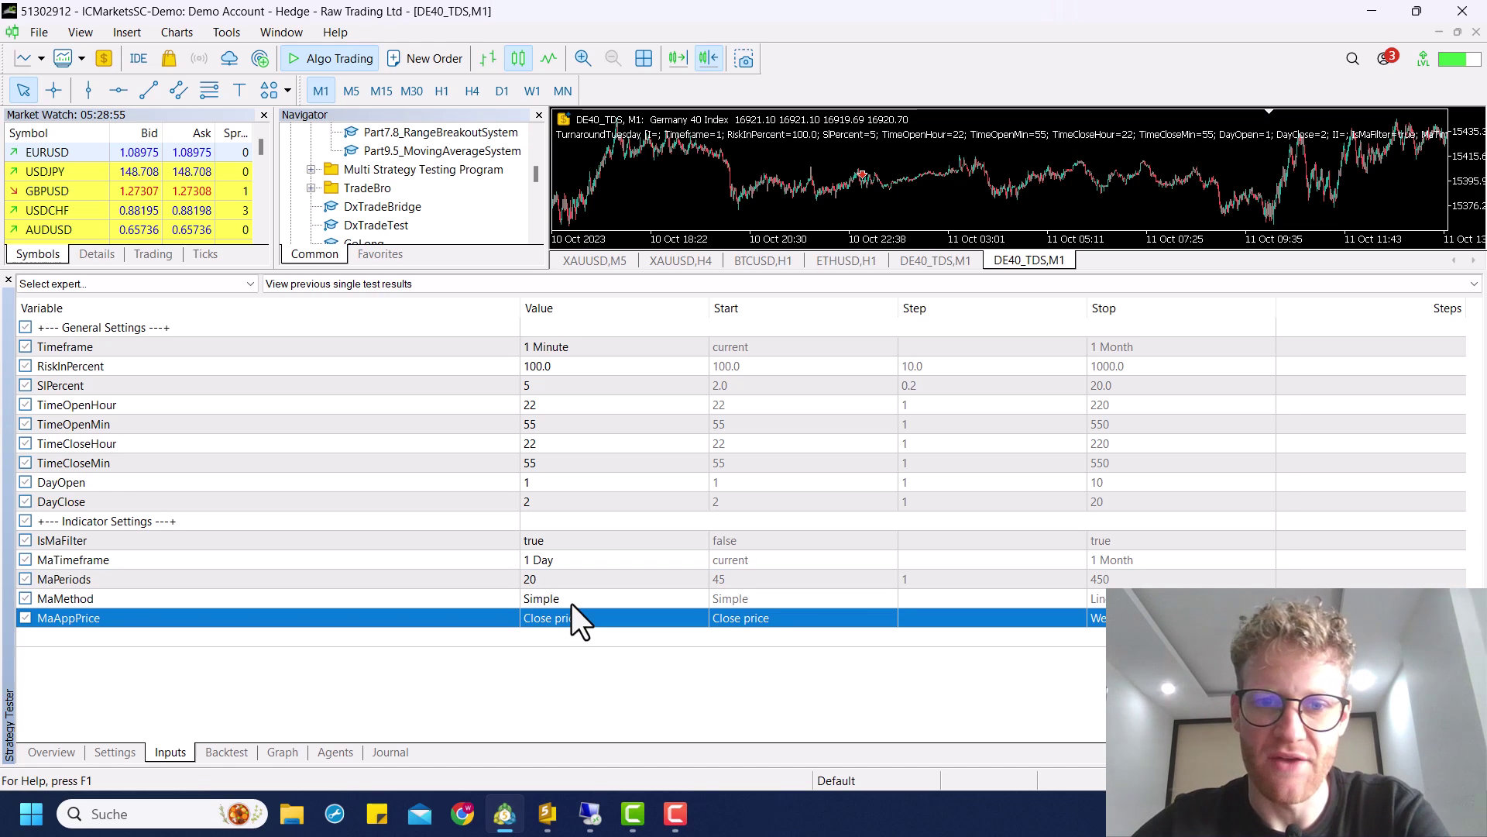
pyautogui.click(110, 748)
# - Enable visual mode, set the start date to 2023.01.01, and keep TurnaroundTuesday.ex5 as the tested expert
pyautogui.click(536, 501)
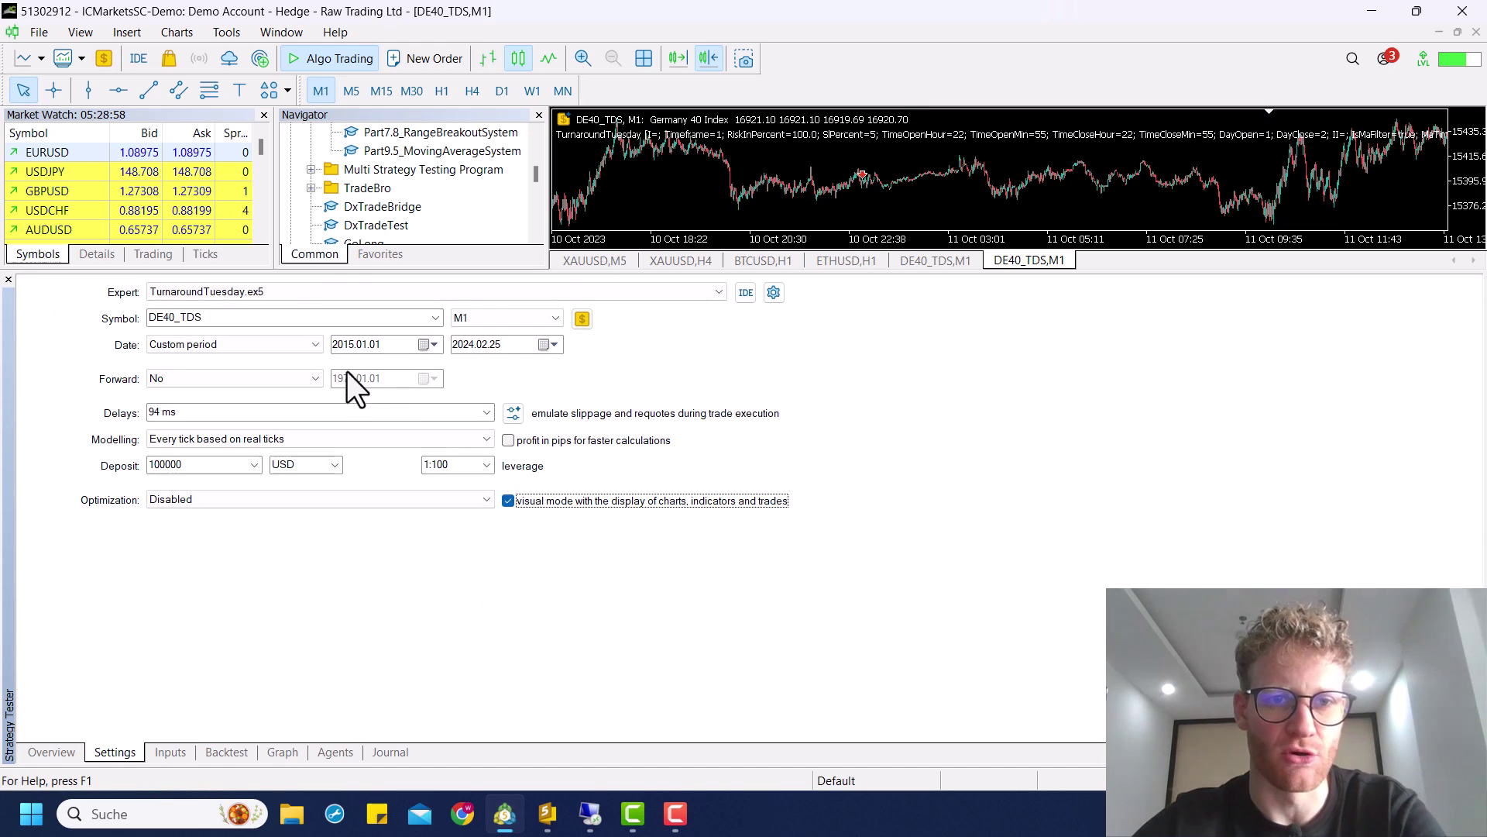
pyautogui.click(352, 348)
pyautogui.write('2023')
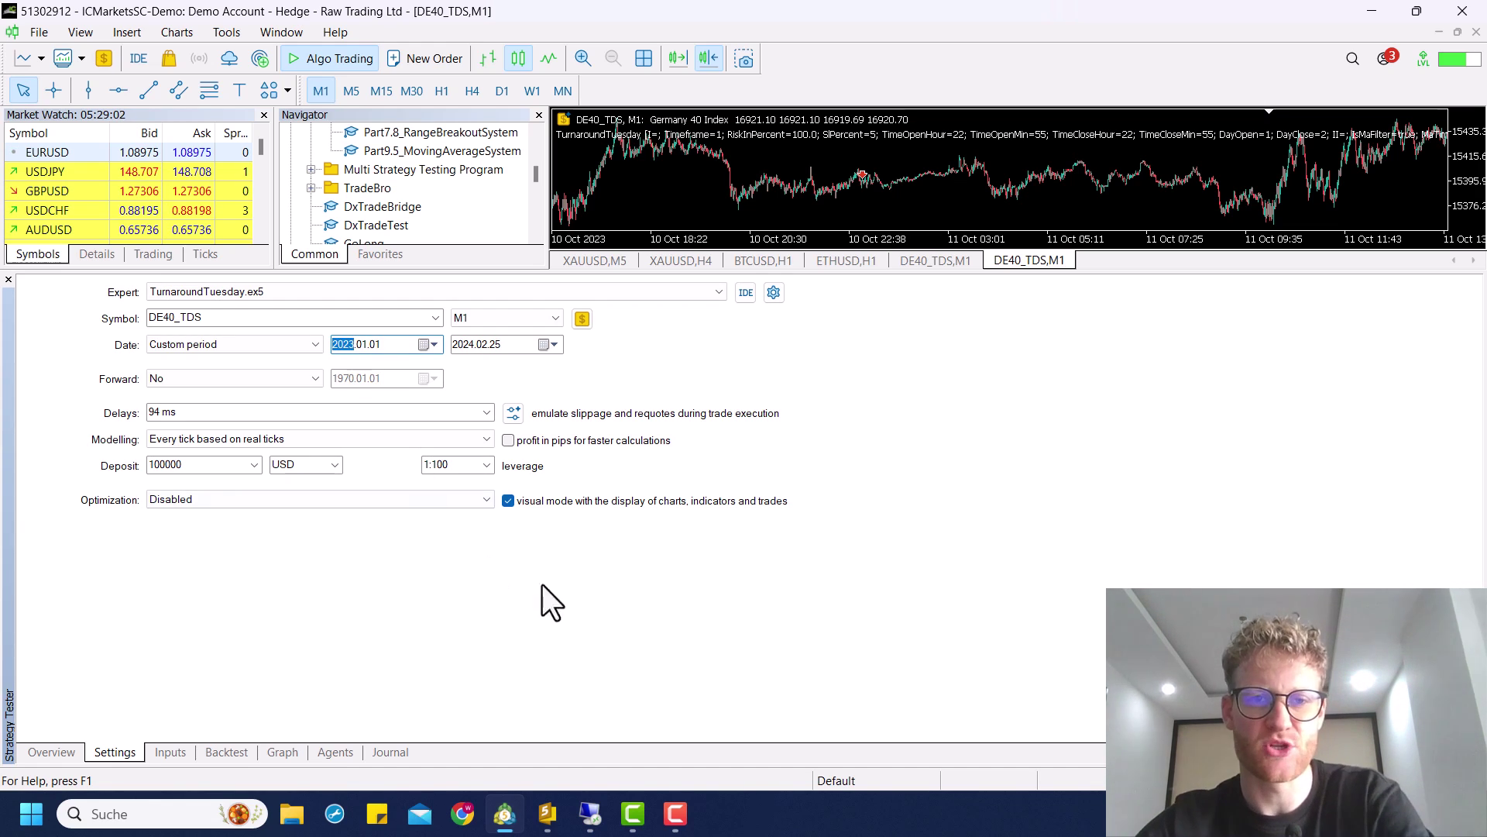
pyautogui.click(550, 644)
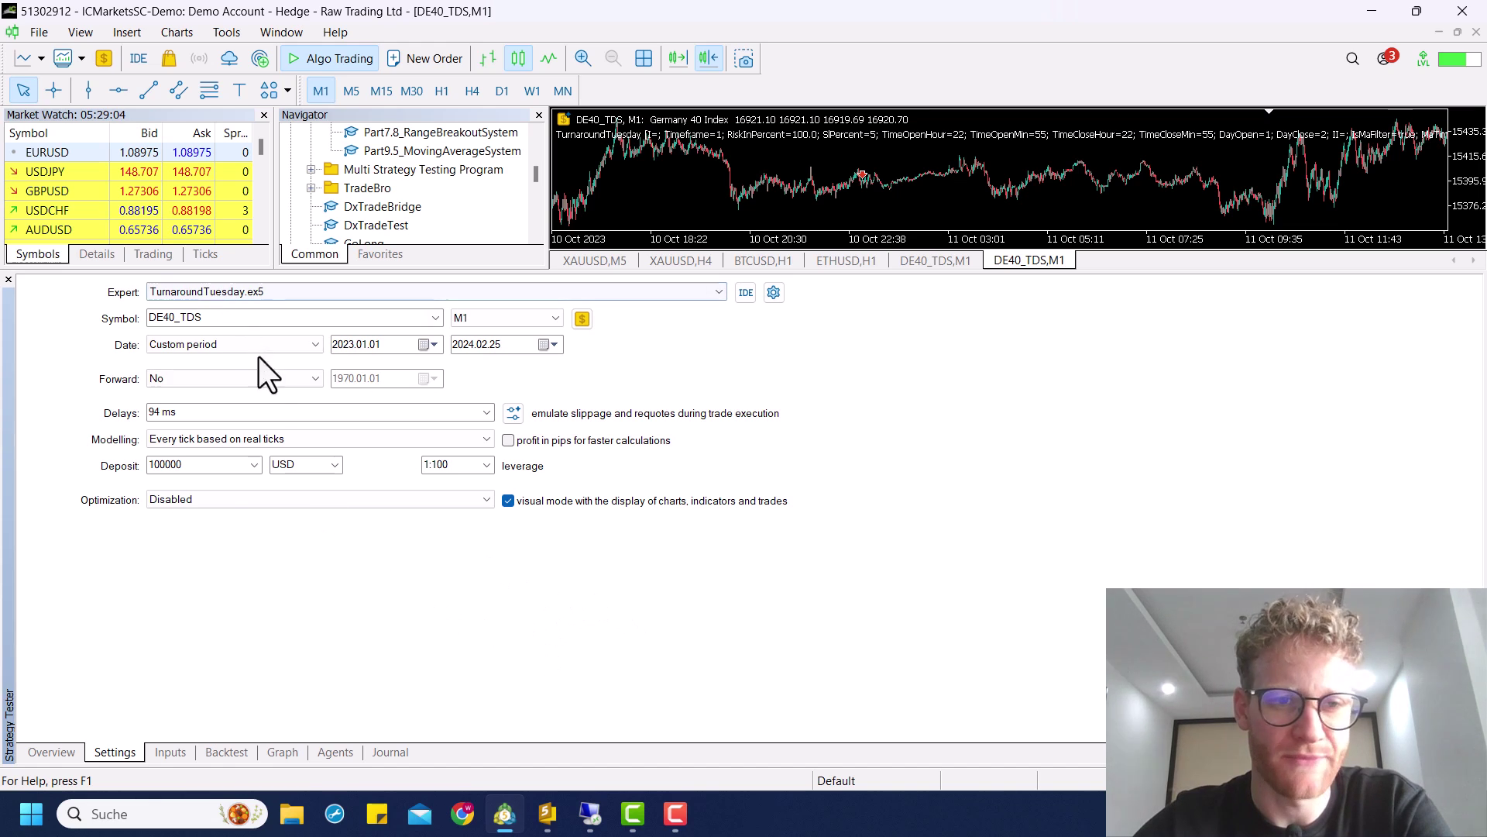
pyautogui.click(236, 290)
pyautogui.click(235, 290)
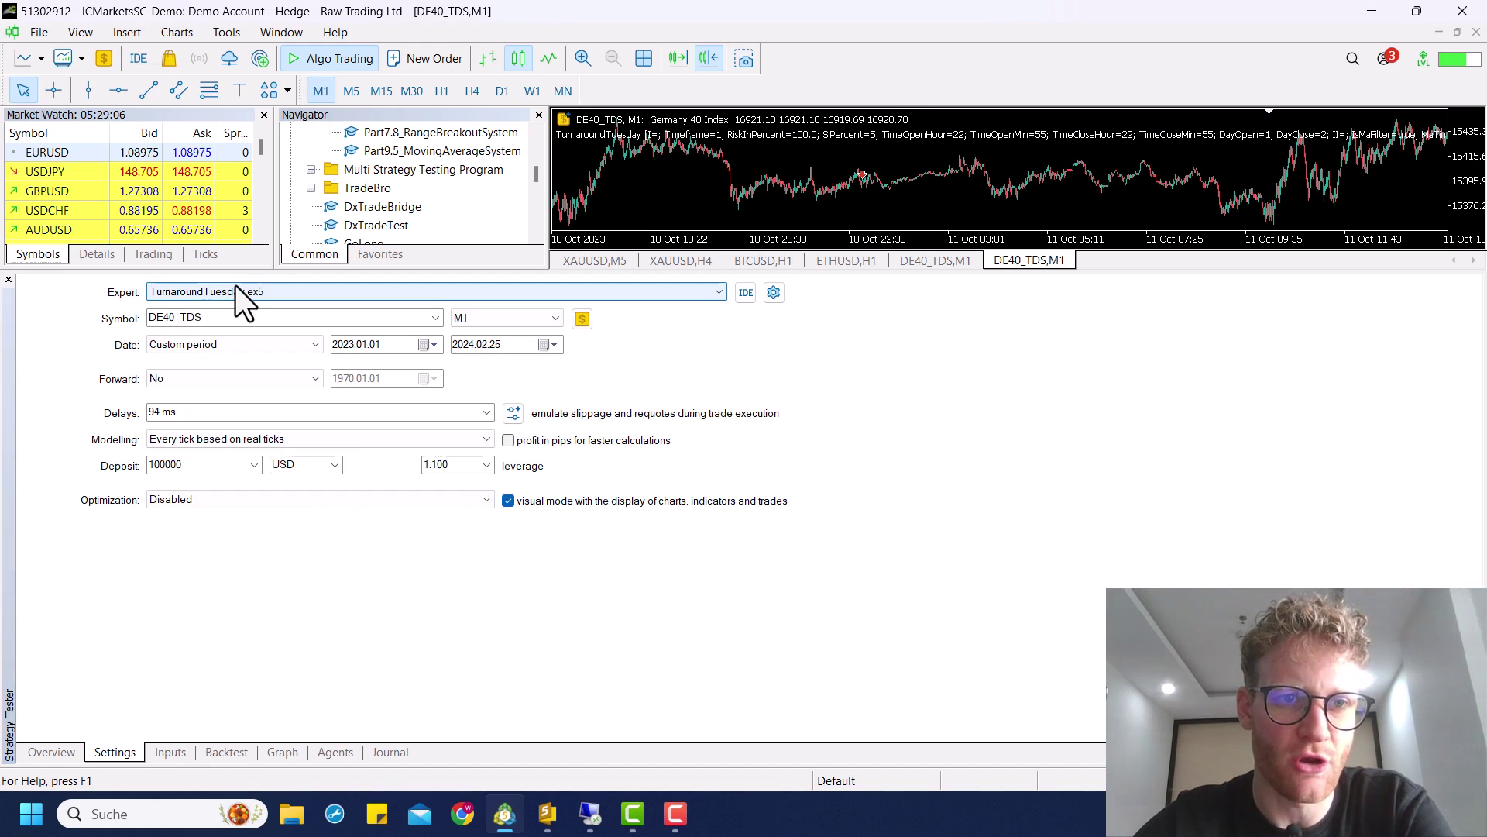
pyautogui.click(246, 318)
pyautogui.click(246, 317)
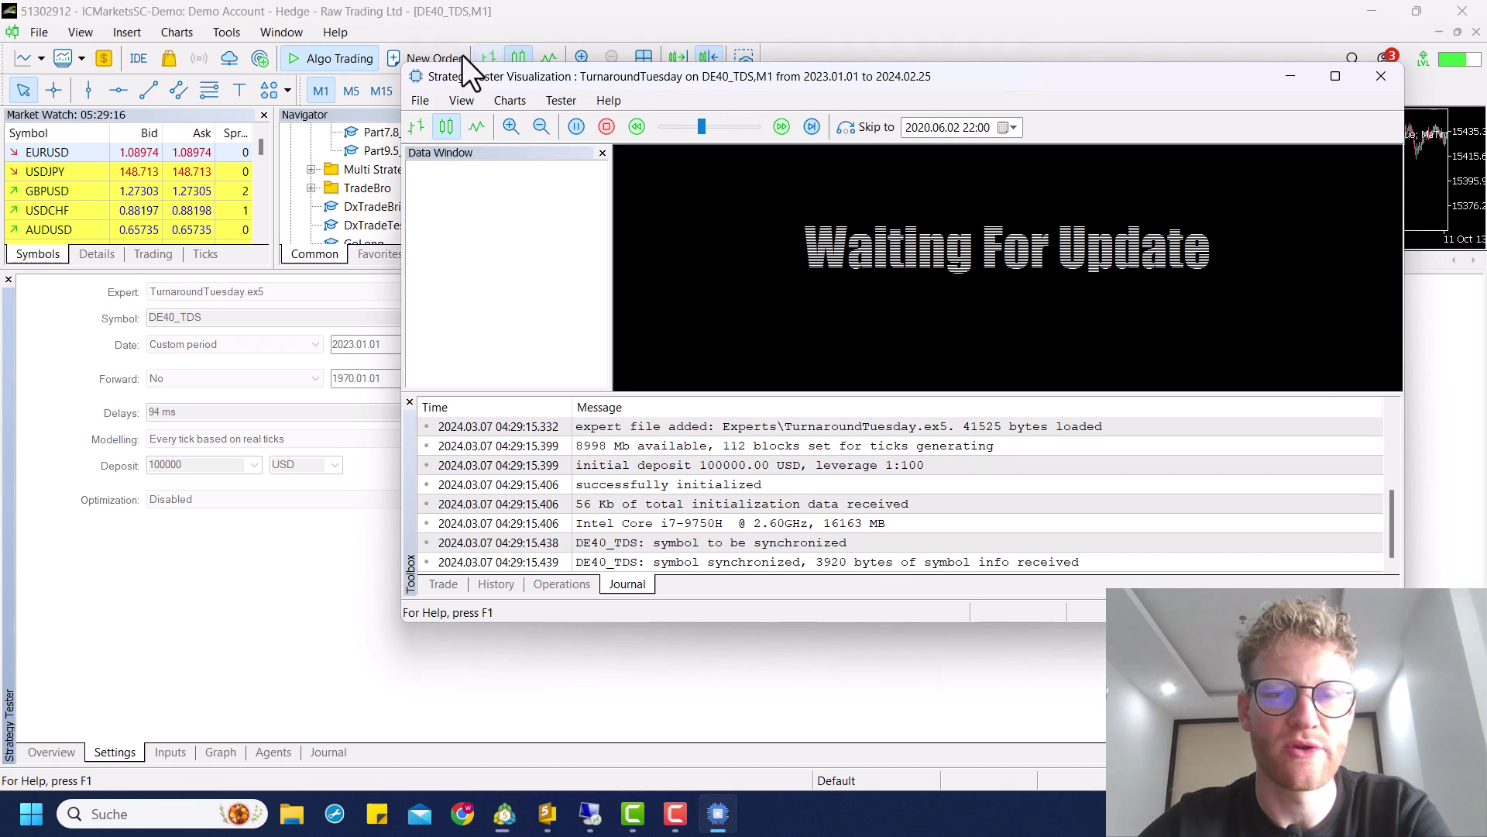
# - Maximize the visualization window, adjust the replay speed, and zoom into the price chart
pyautogui.doubleClick(684, 91)
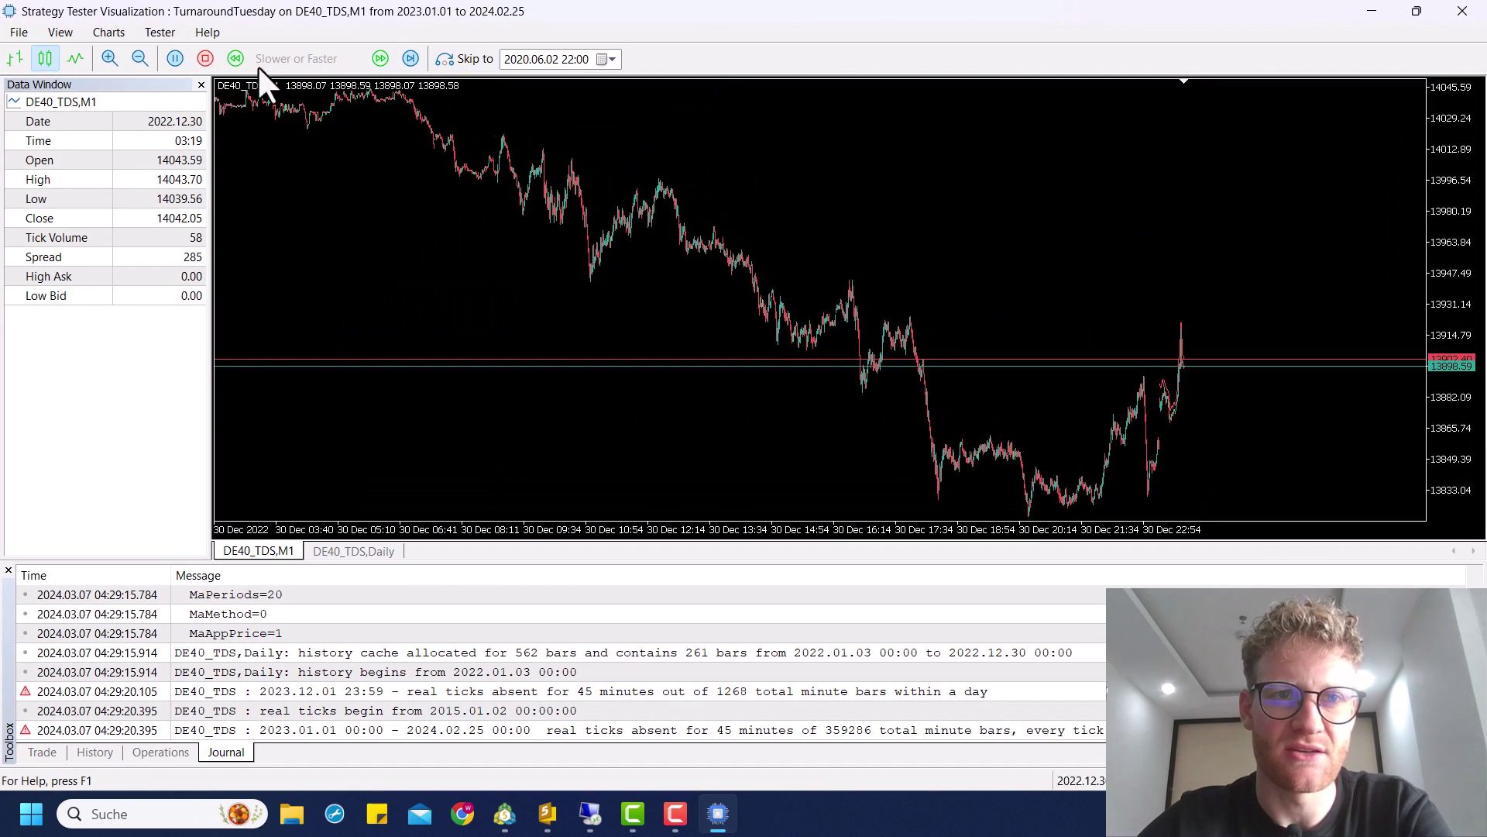
pyautogui.moveTo(284, 52); pyautogui.dragTo(156, 72)
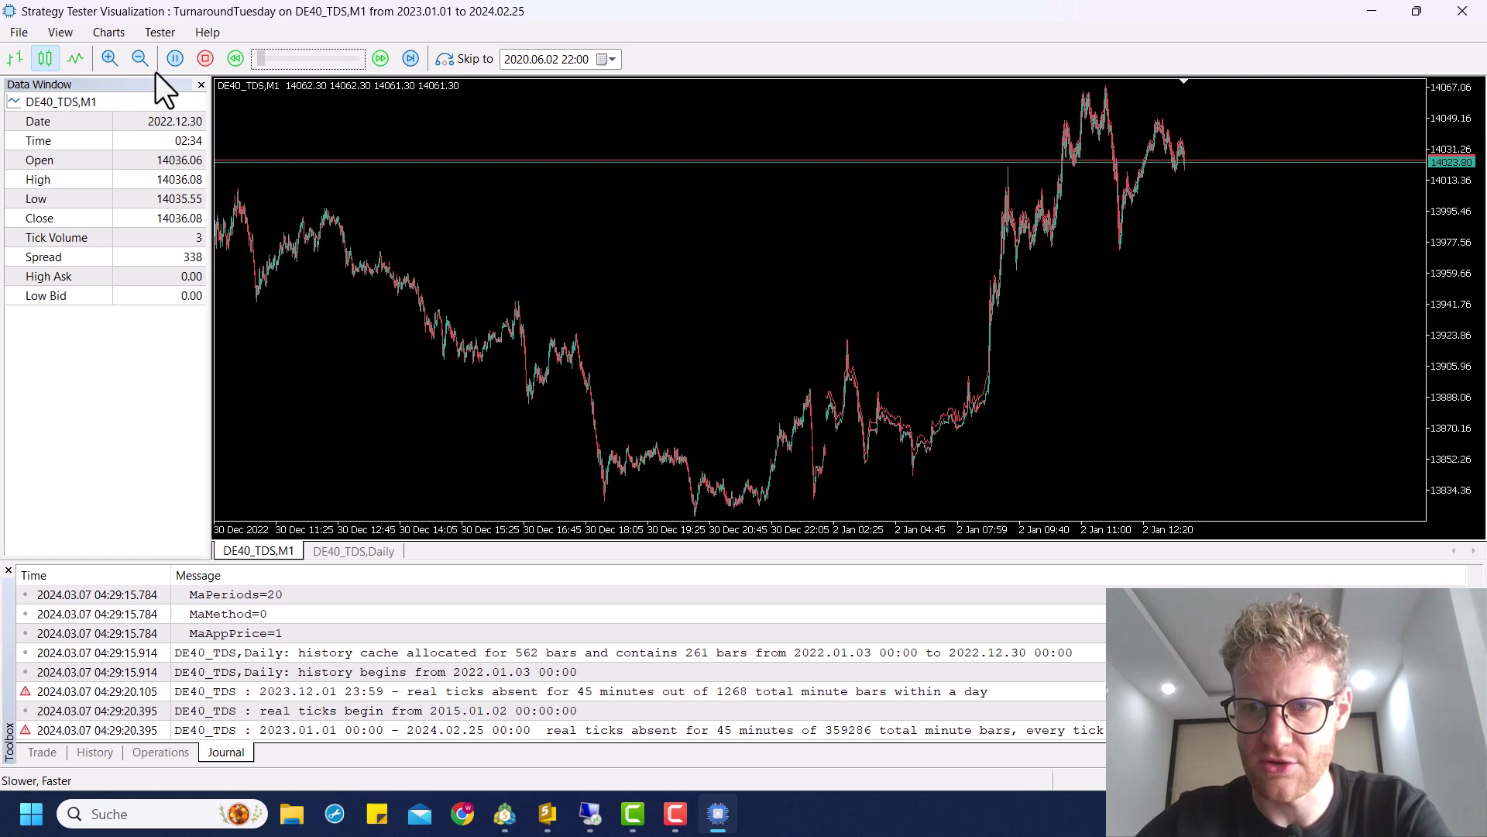
pyautogui.click(309, 58)
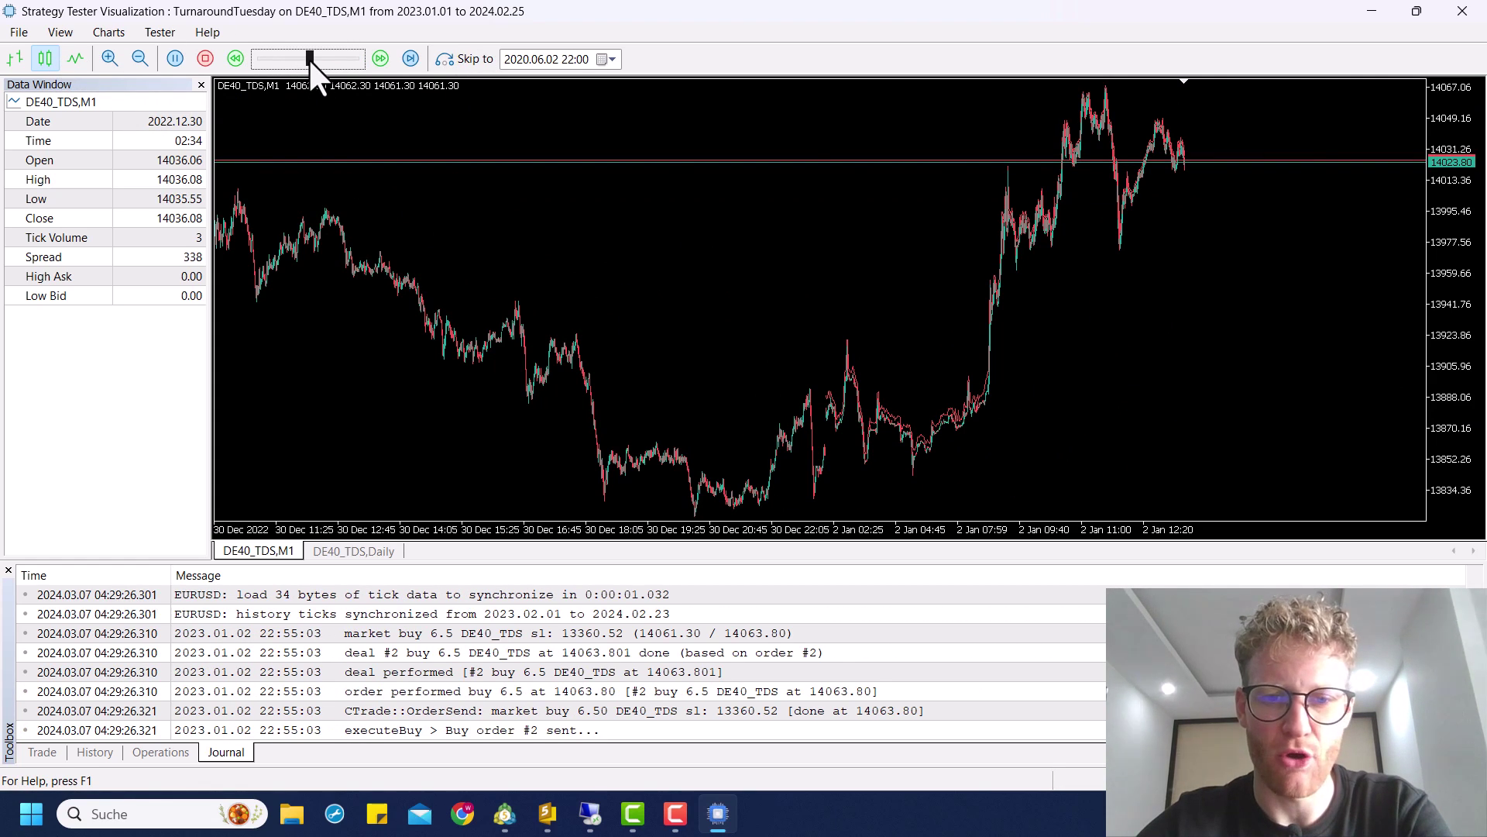
pyautogui.moveTo(309, 58); pyautogui.dragTo(284, 57)
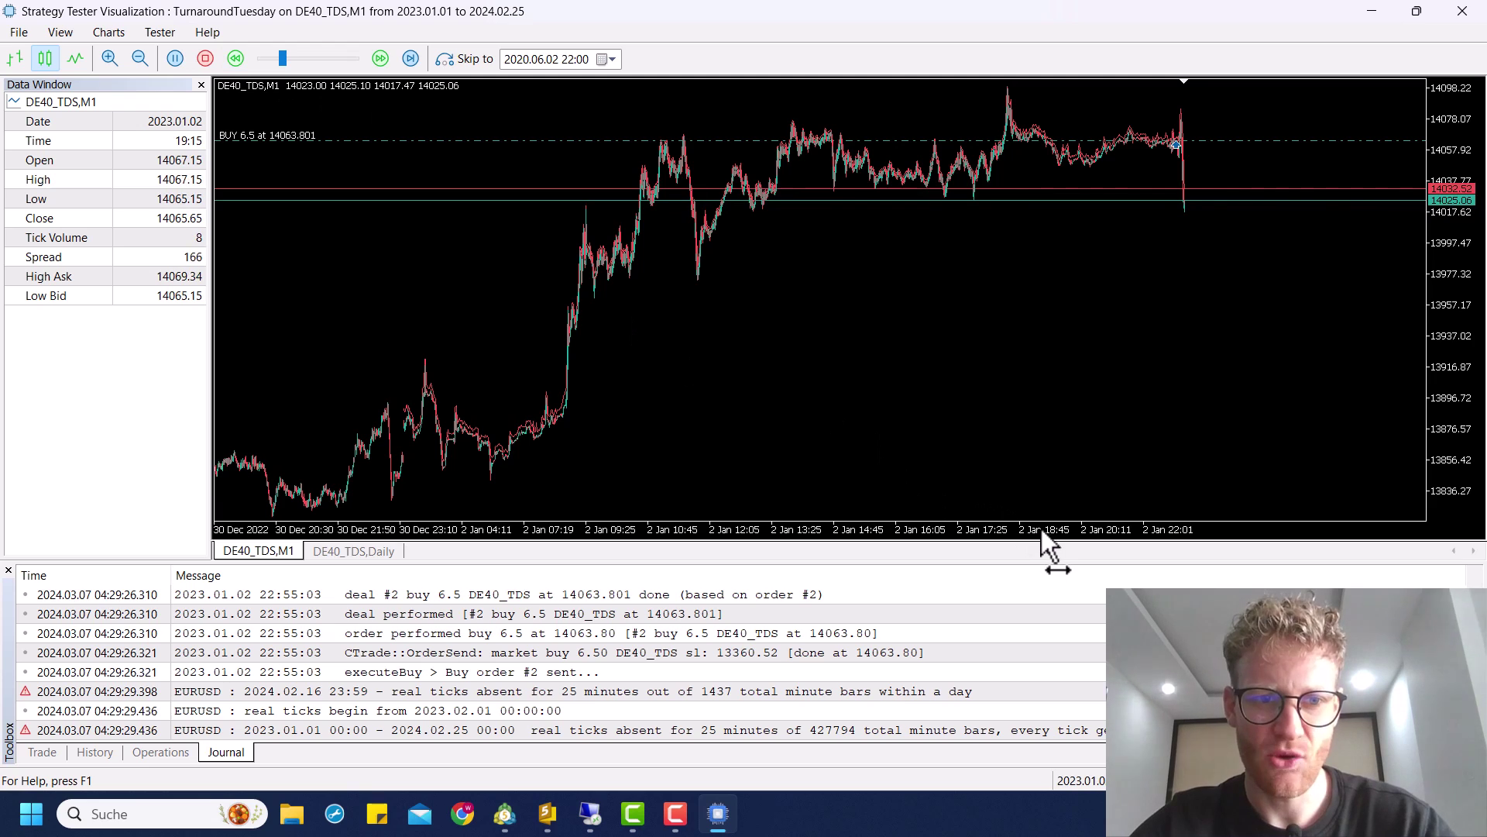
pyautogui.press('+')
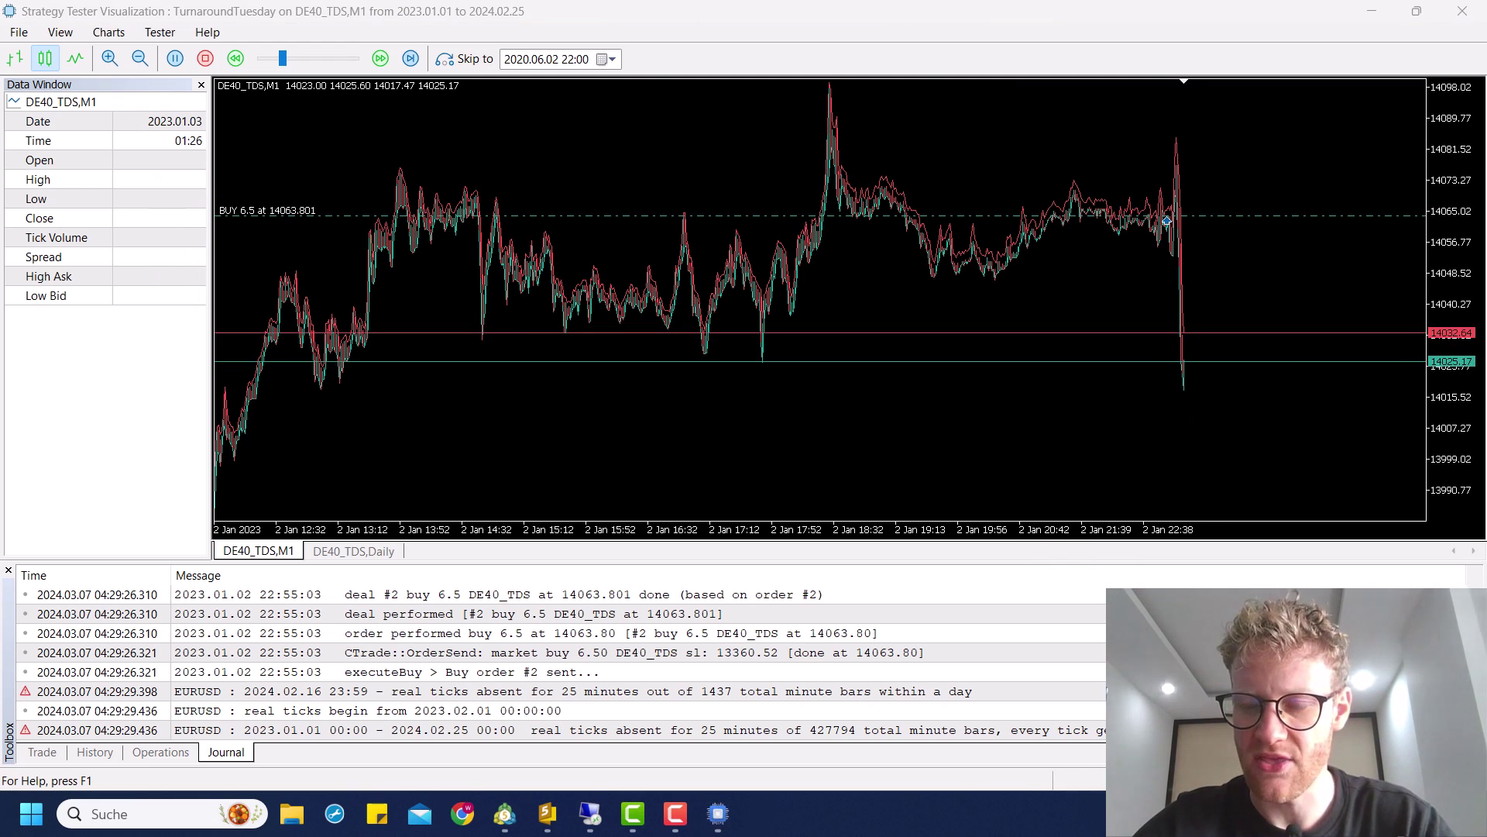
# - Page the calendar back to January 2023 while the first 6.5-lot buy opens at 14063.80
pyautogui.press('super+n')
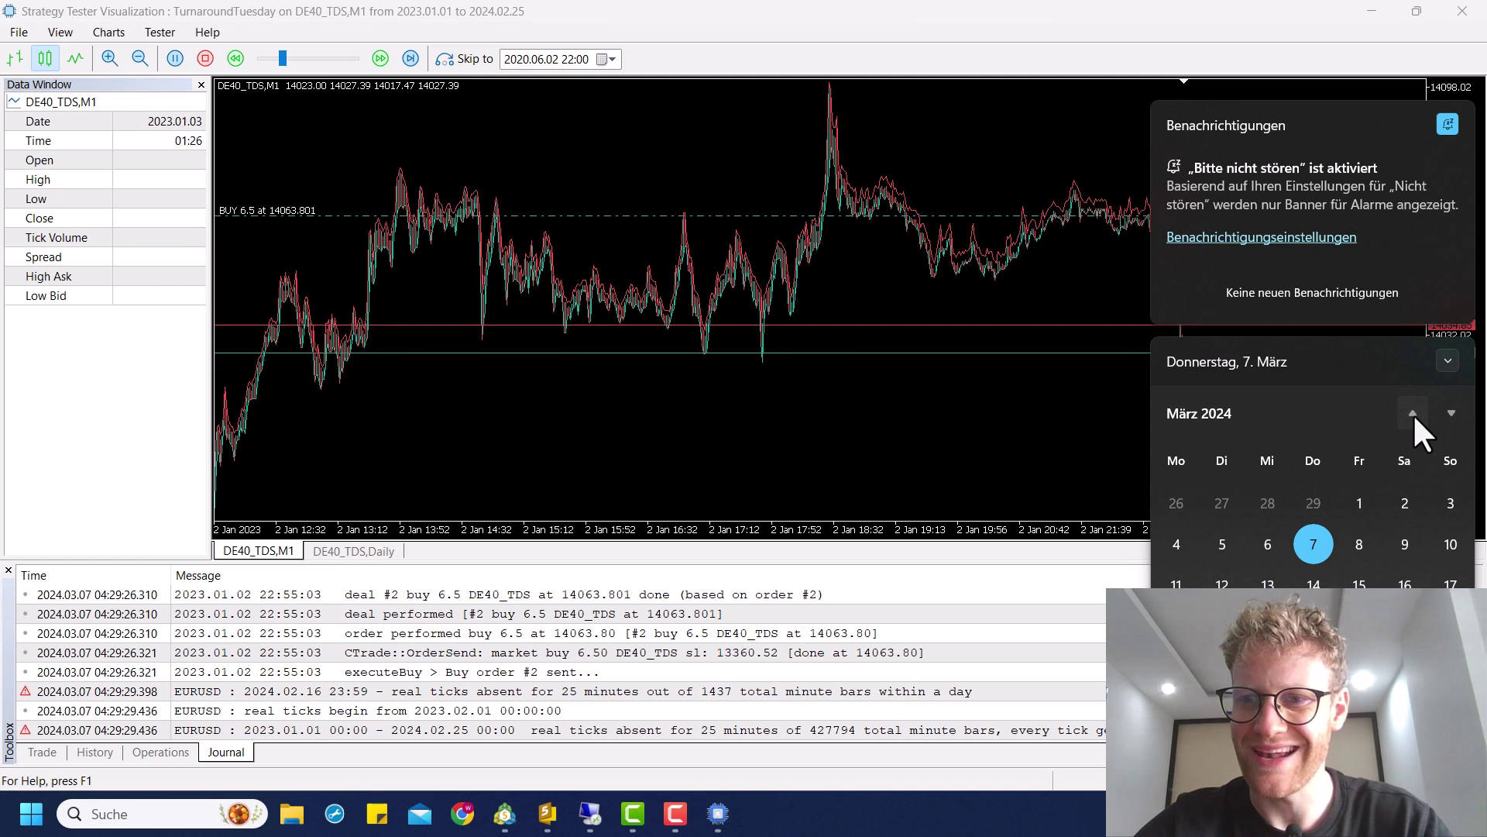
pyautogui.click(1413, 412)
pyautogui.doubleClick(1413, 412)
pyautogui.tripleClick(1413, 412)
pyautogui.tripleClick(1412, 412)
pyautogui.tripleClick(1413, 412)
pyautogui.click(1413, 412)
pyautogui.click(1413, 412)
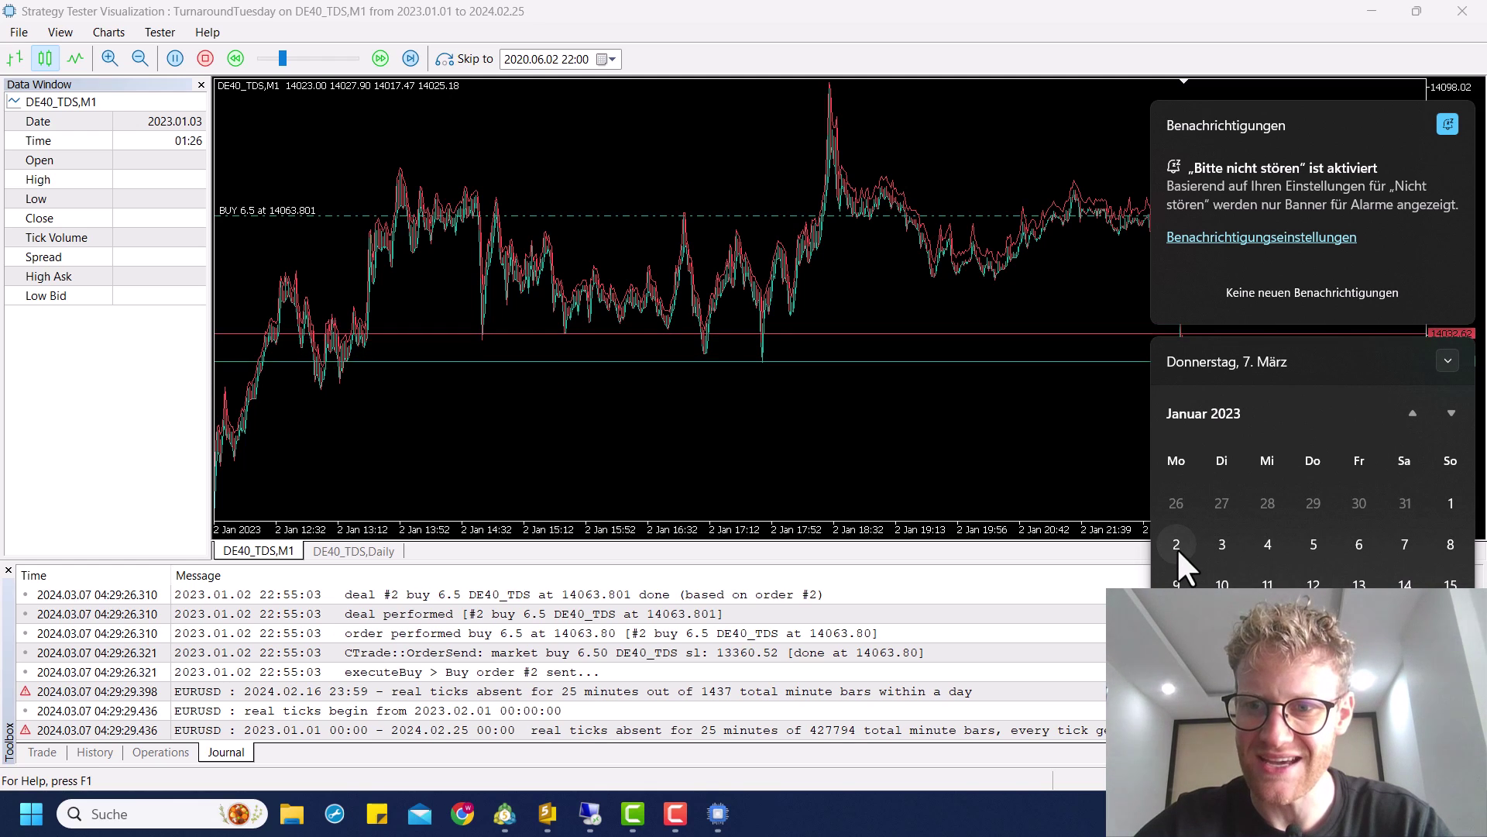
pyautogui.click(943, 262)
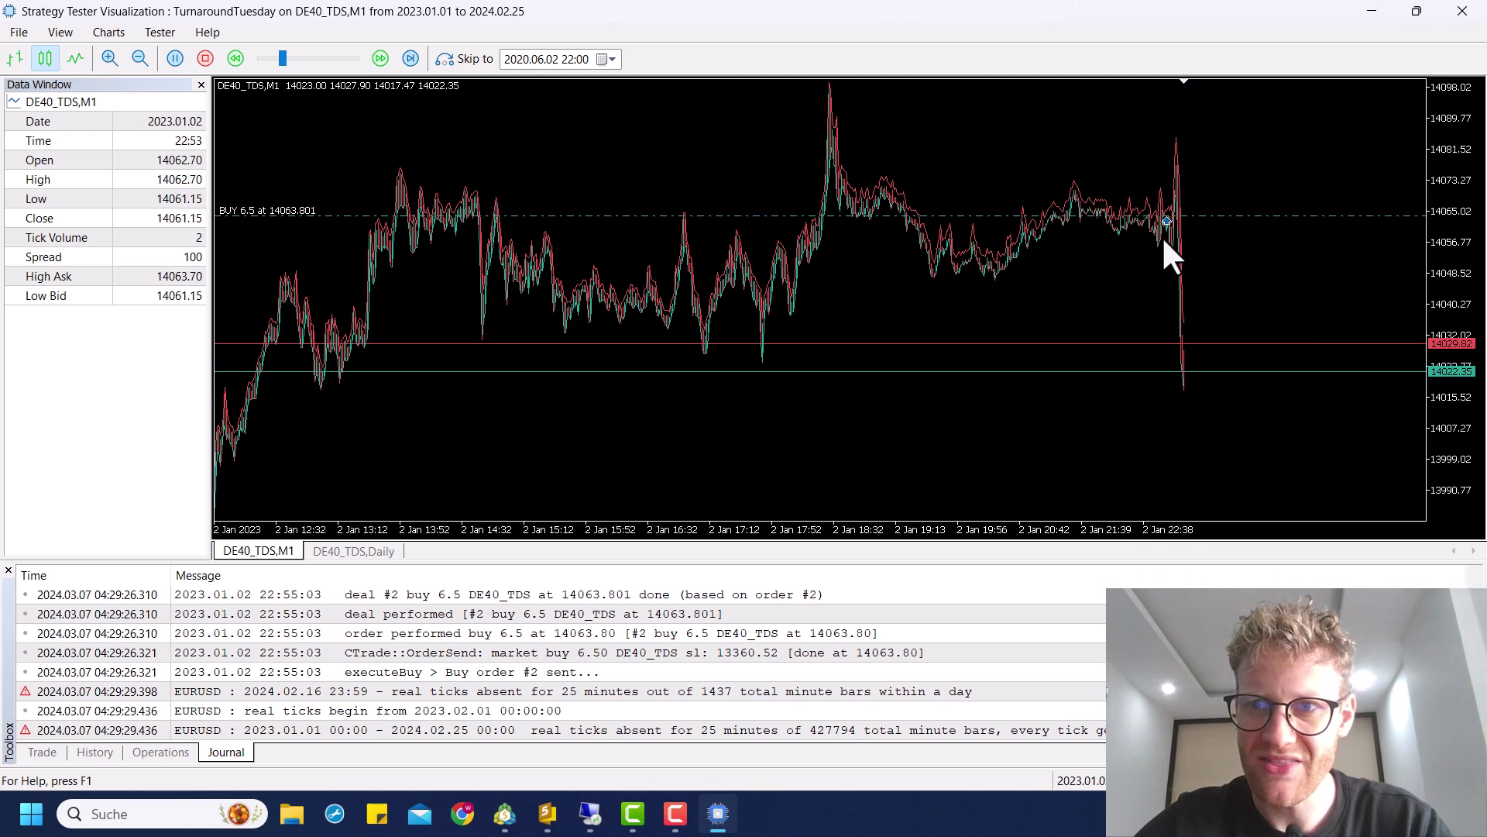
# - List the backtest deals, select the first buy, and run the replay at maximum speed
pyautogui.click(89, 752)
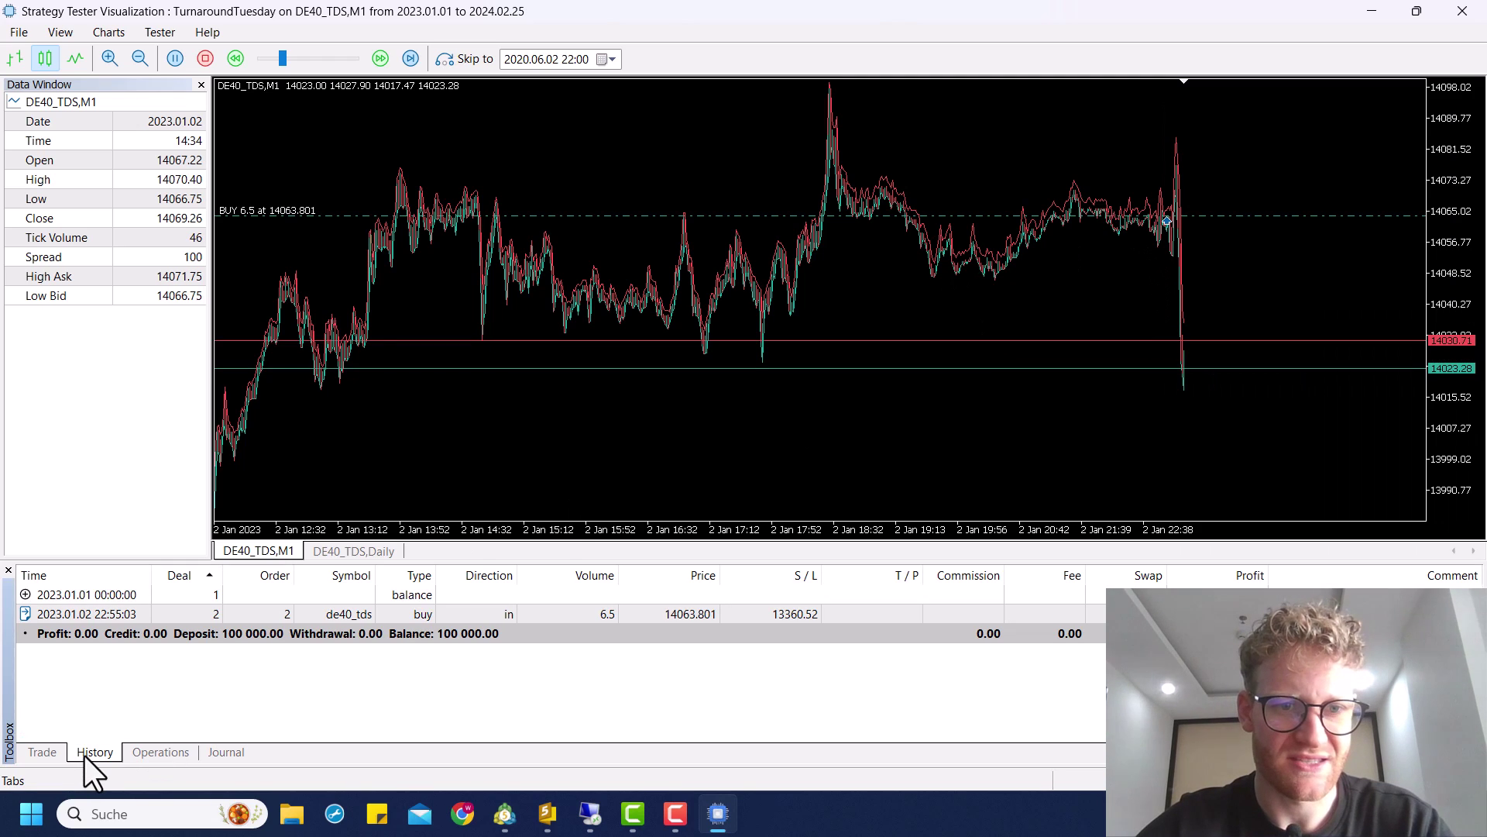
pyautogui.click(438, 613)
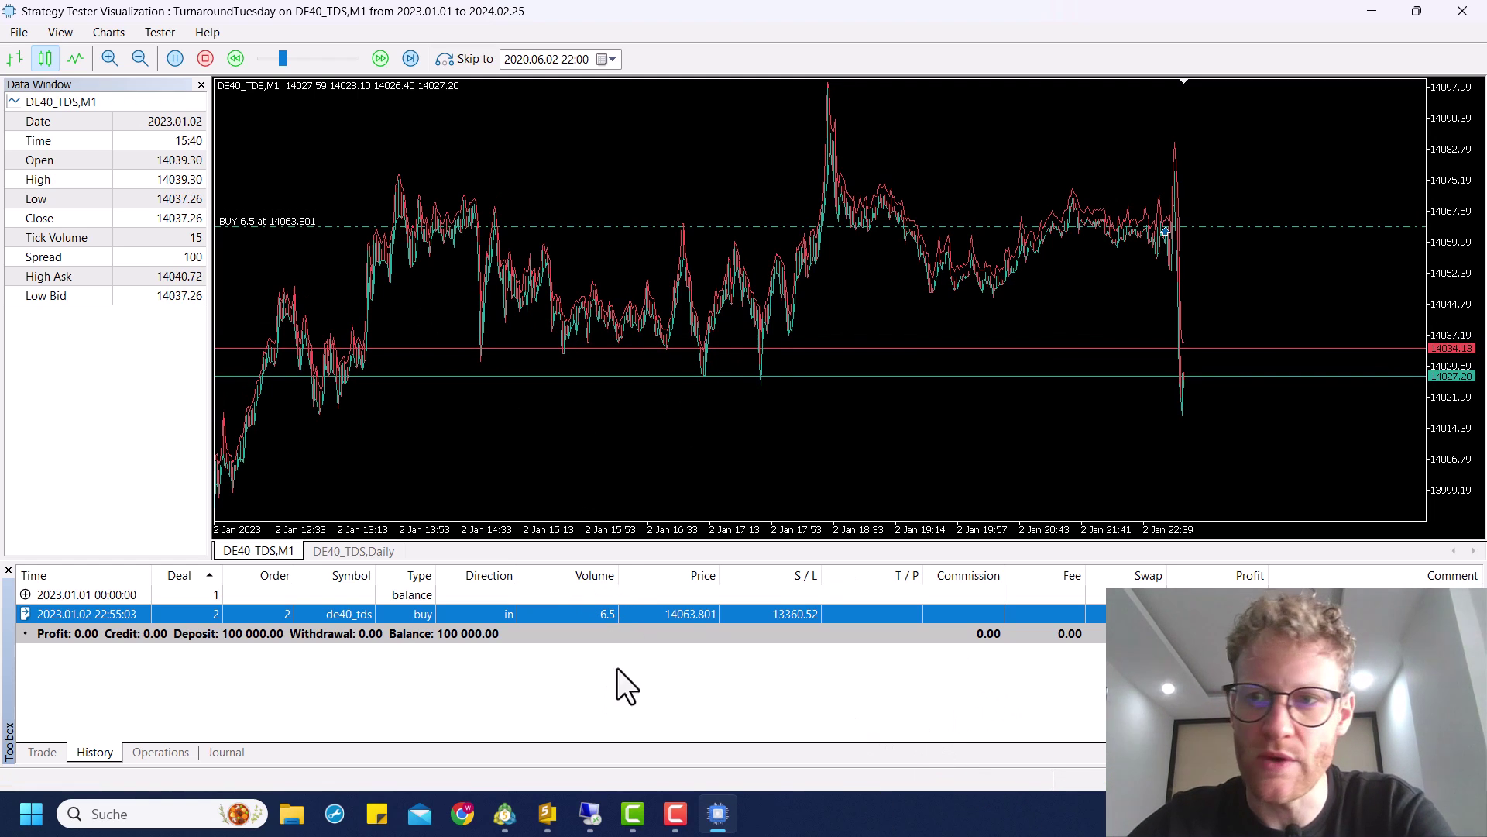
pyautogui.click(281, 59)
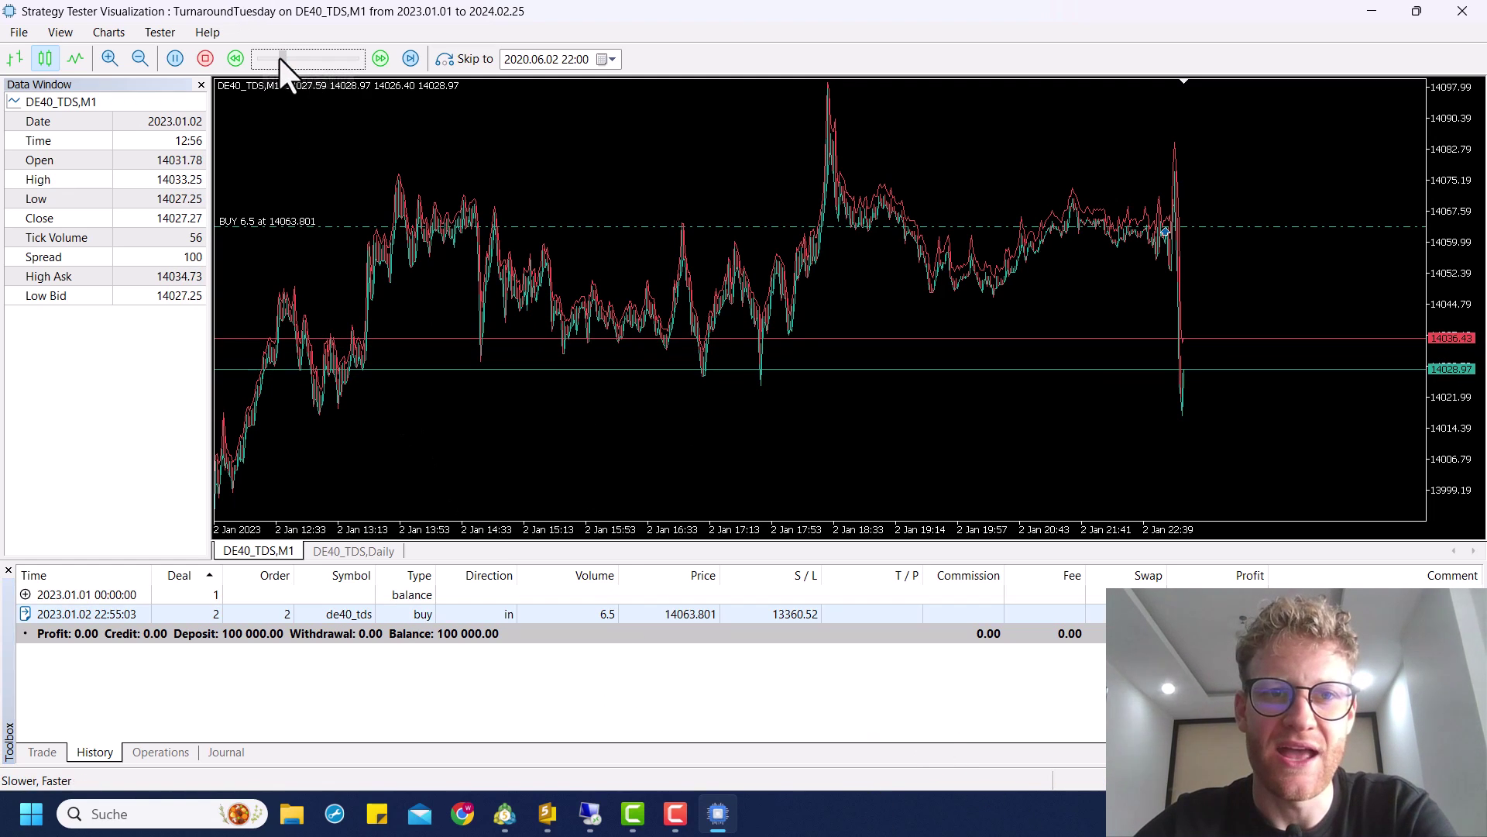
pyautogui.moveTo(280, 59); pyautogui.dragTo(355, 59)
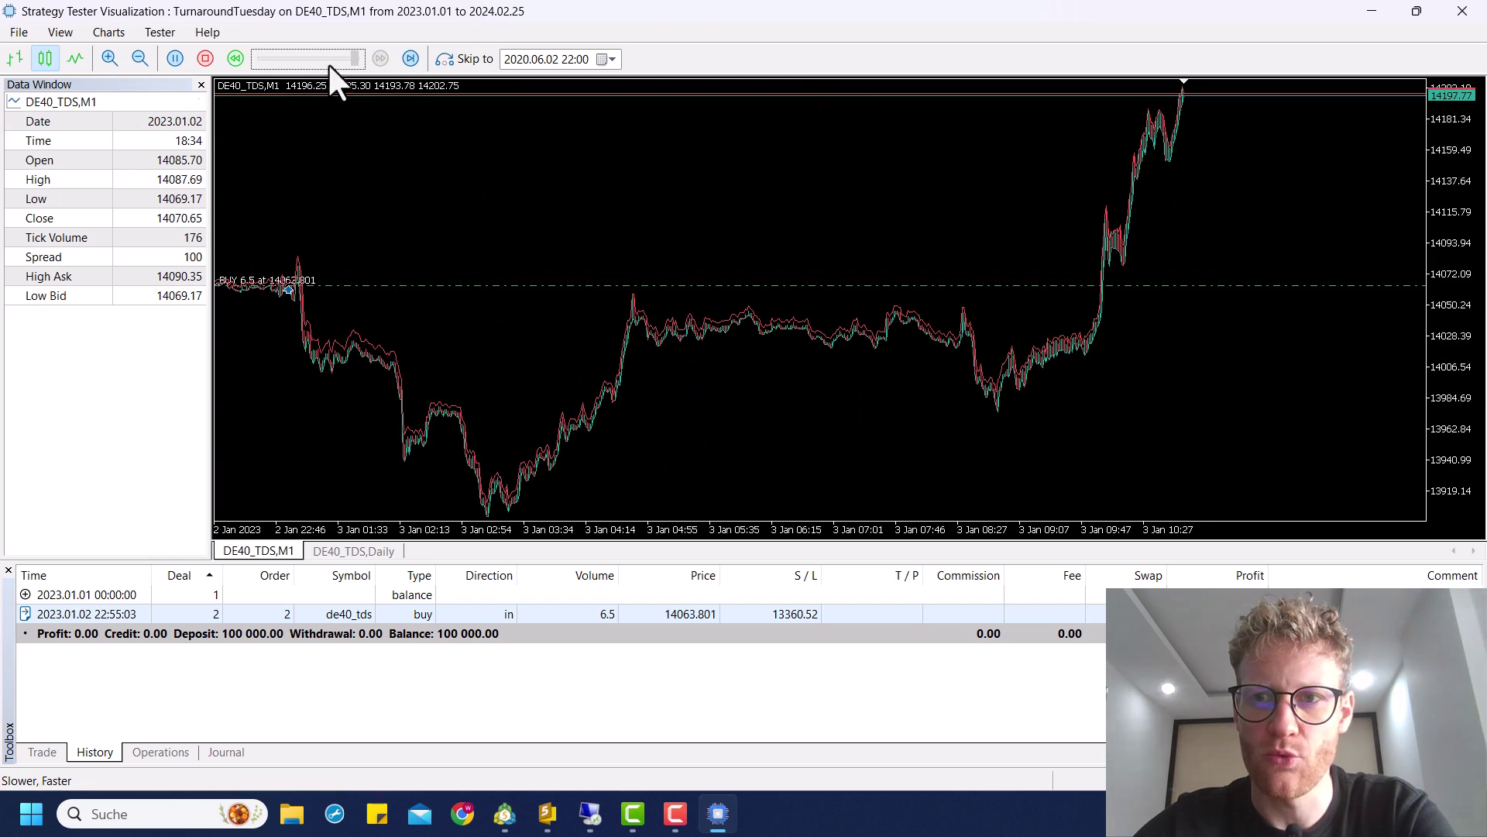
pyautogui.press('Home')
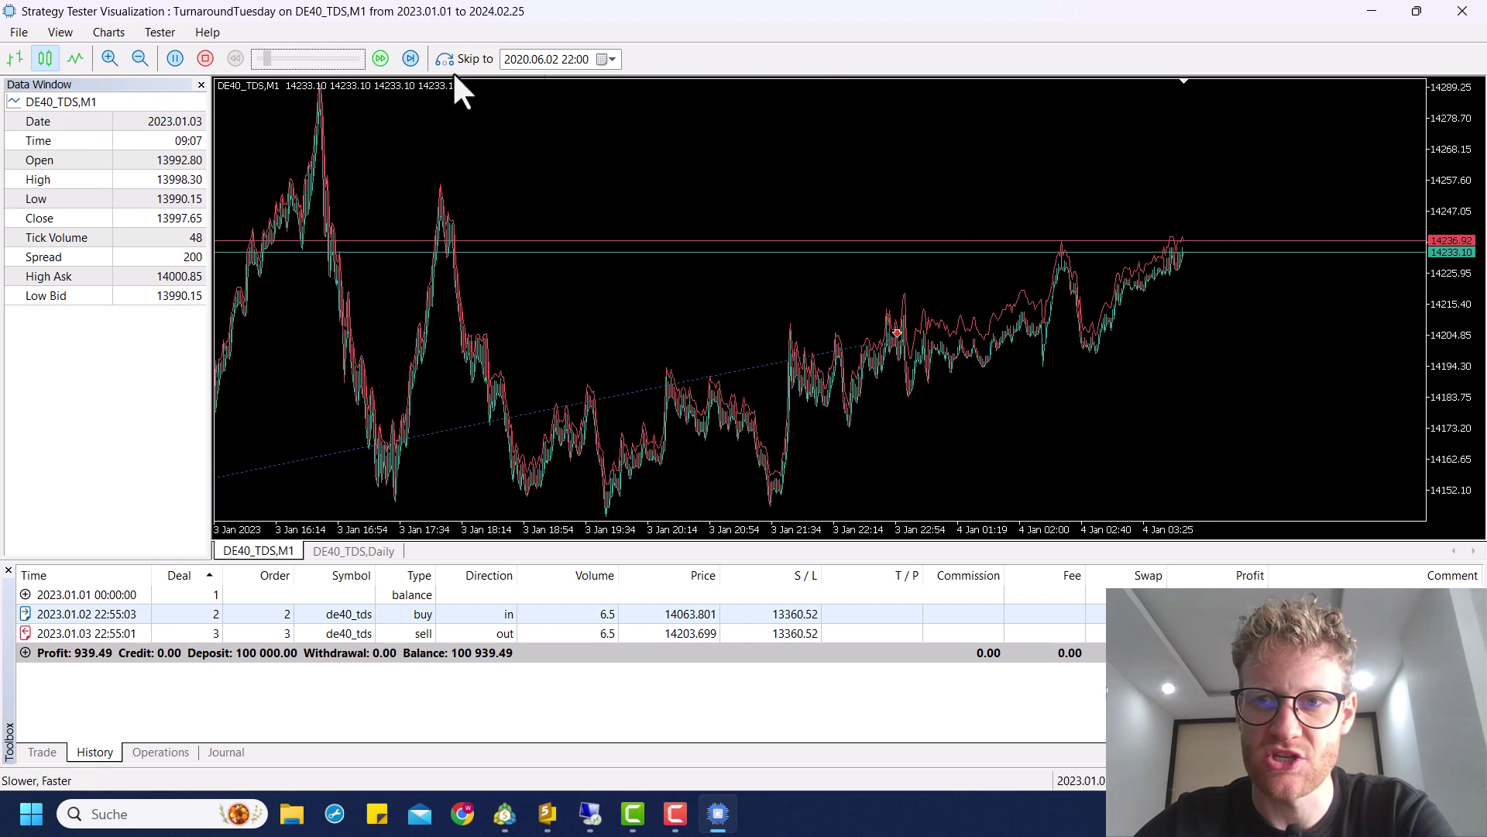
# - Select the closing sell deal with 939.49 profit, scroll the chart back, and show the Daily chart
pyautogui.click(520, 534)
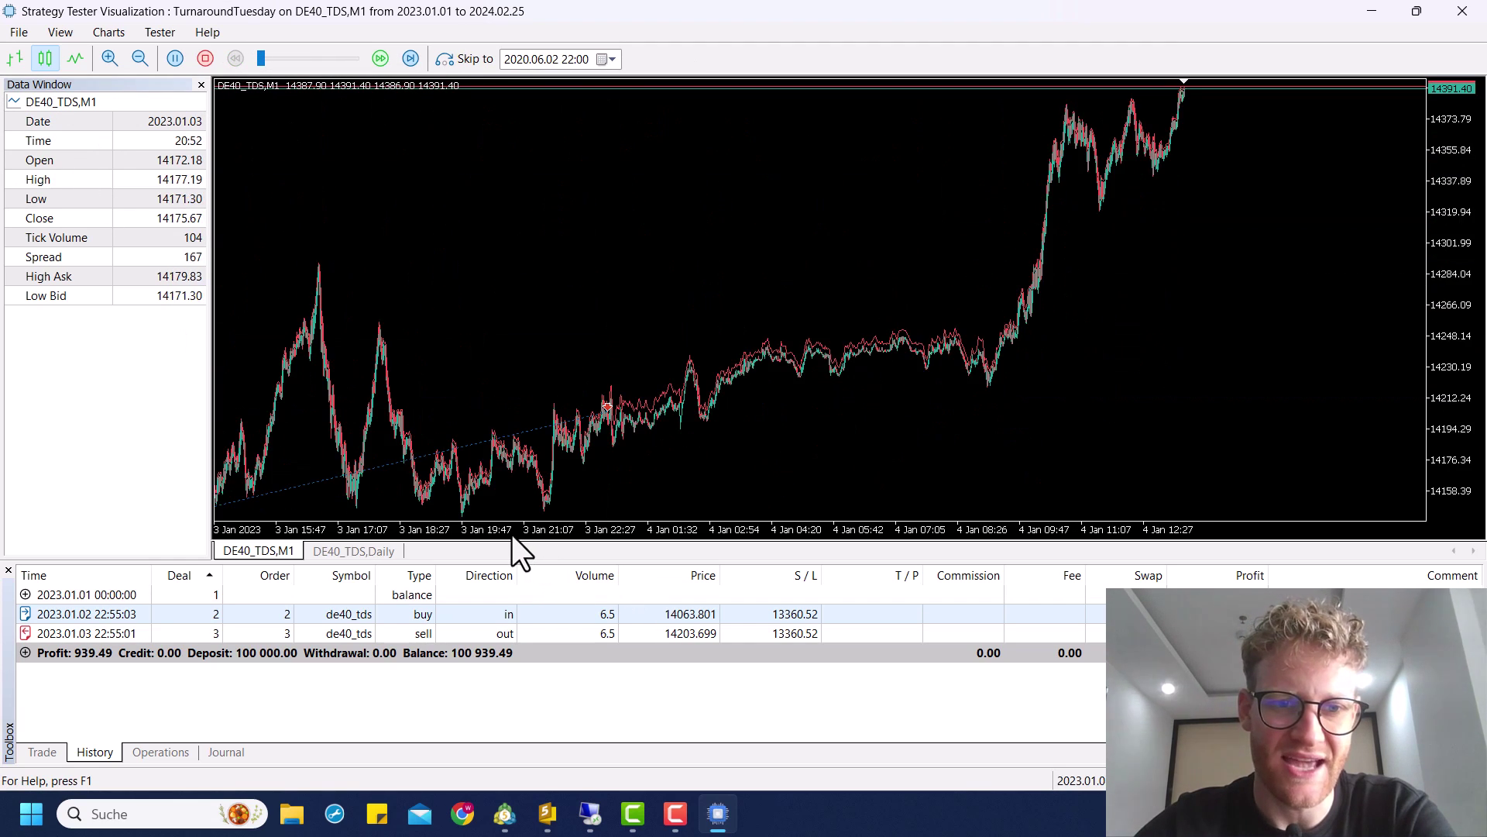
pyautogui.click(419, 634)
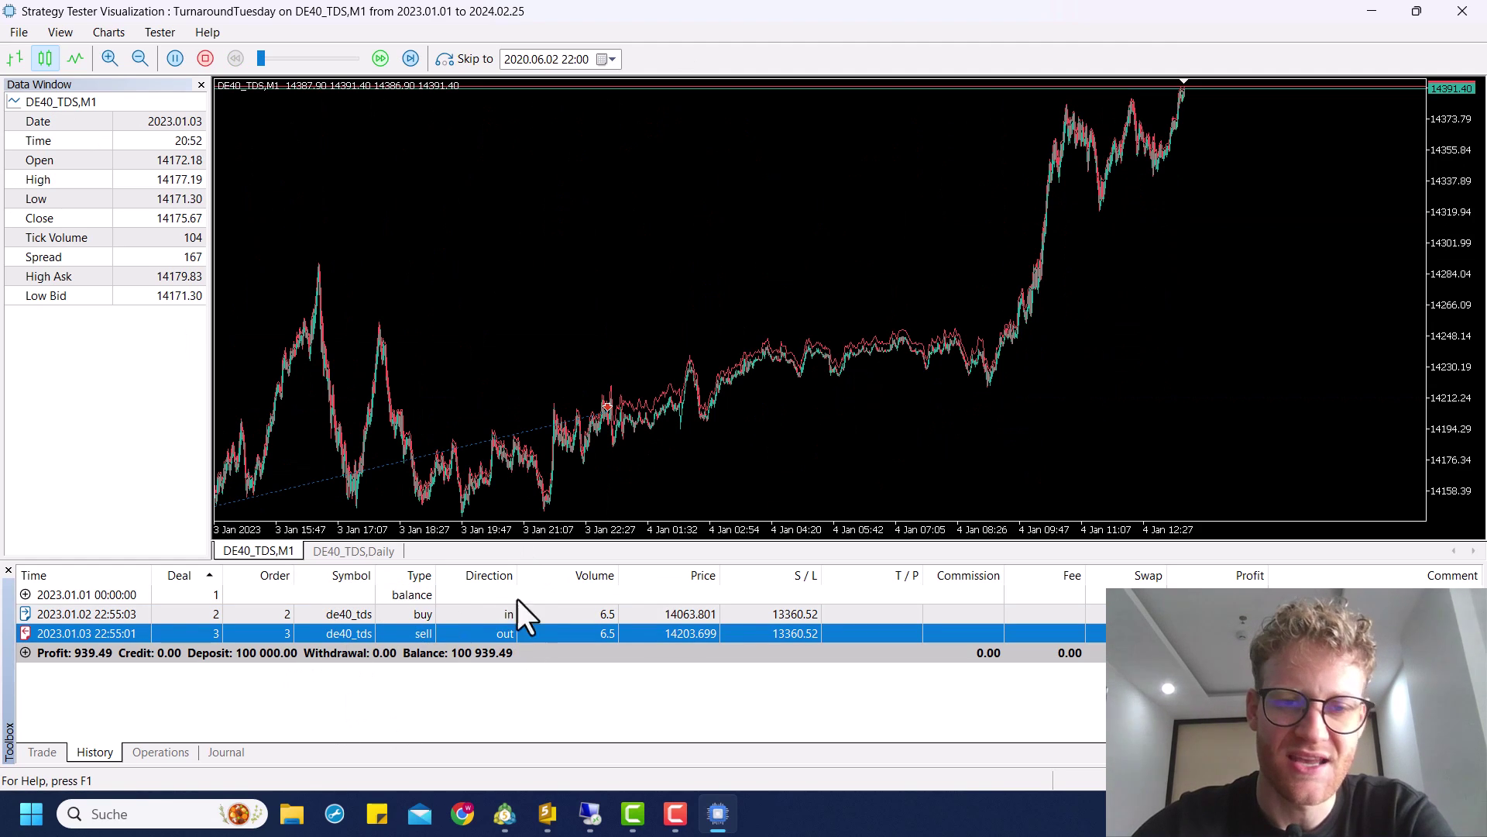
pyautogui.click(499, 532)
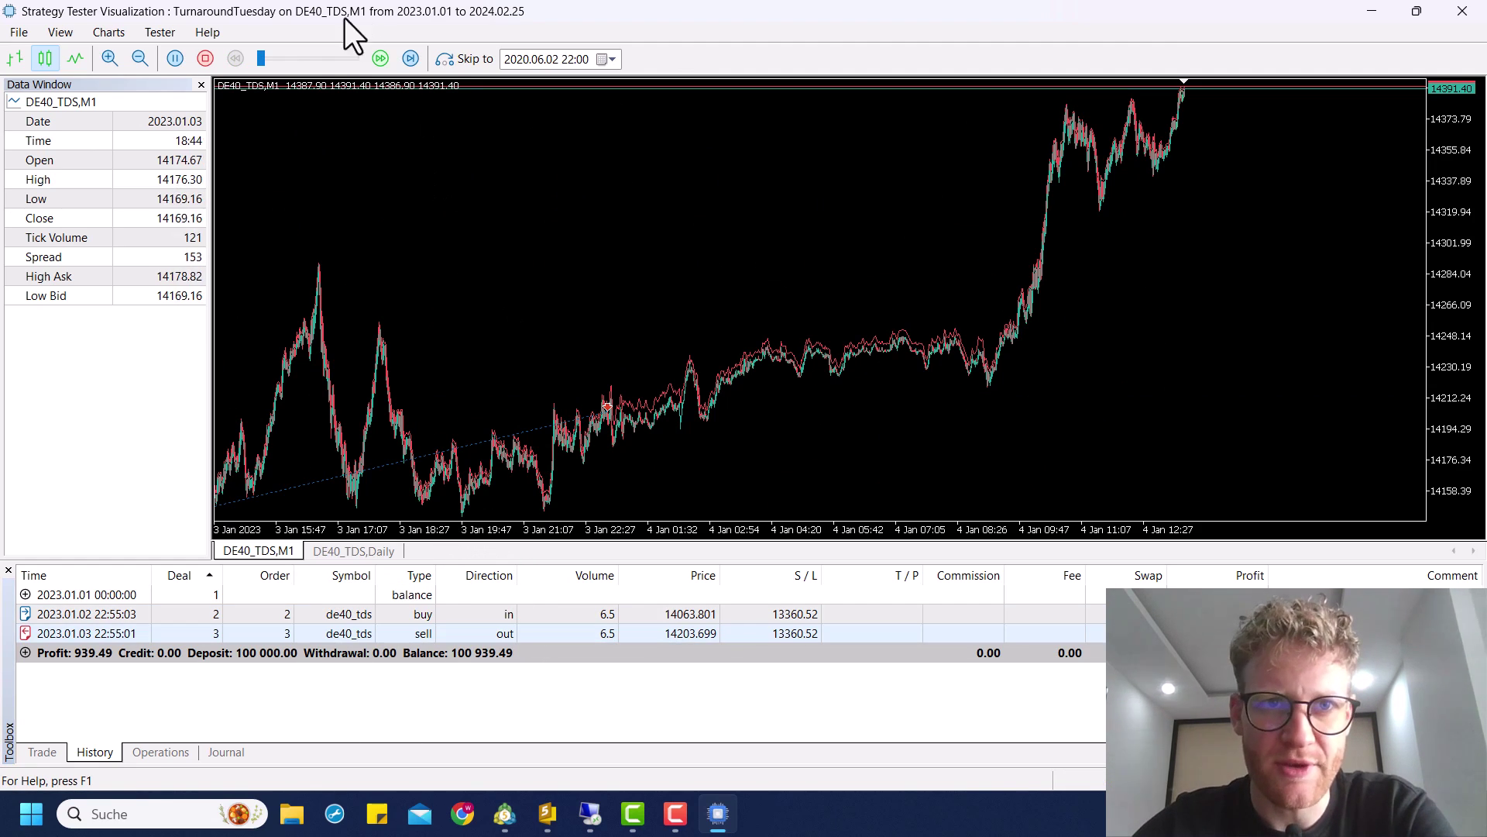
pyautogui.moveTo(652, 273); pyautogui.dragTo(1084, 252)
pyautogui.scroll(-10, 1089, 248)
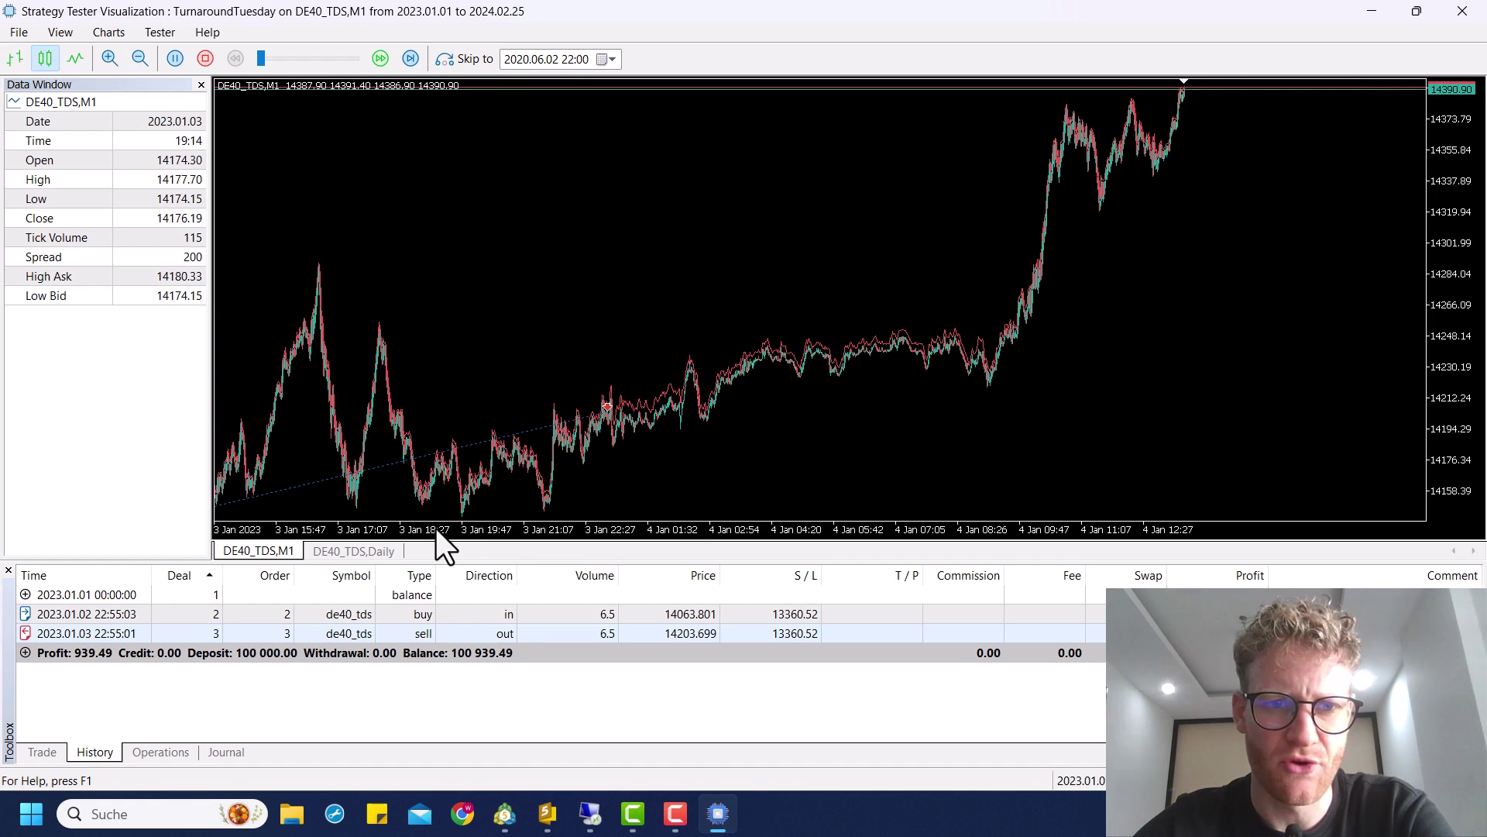
pyautogui.click(365, 547)
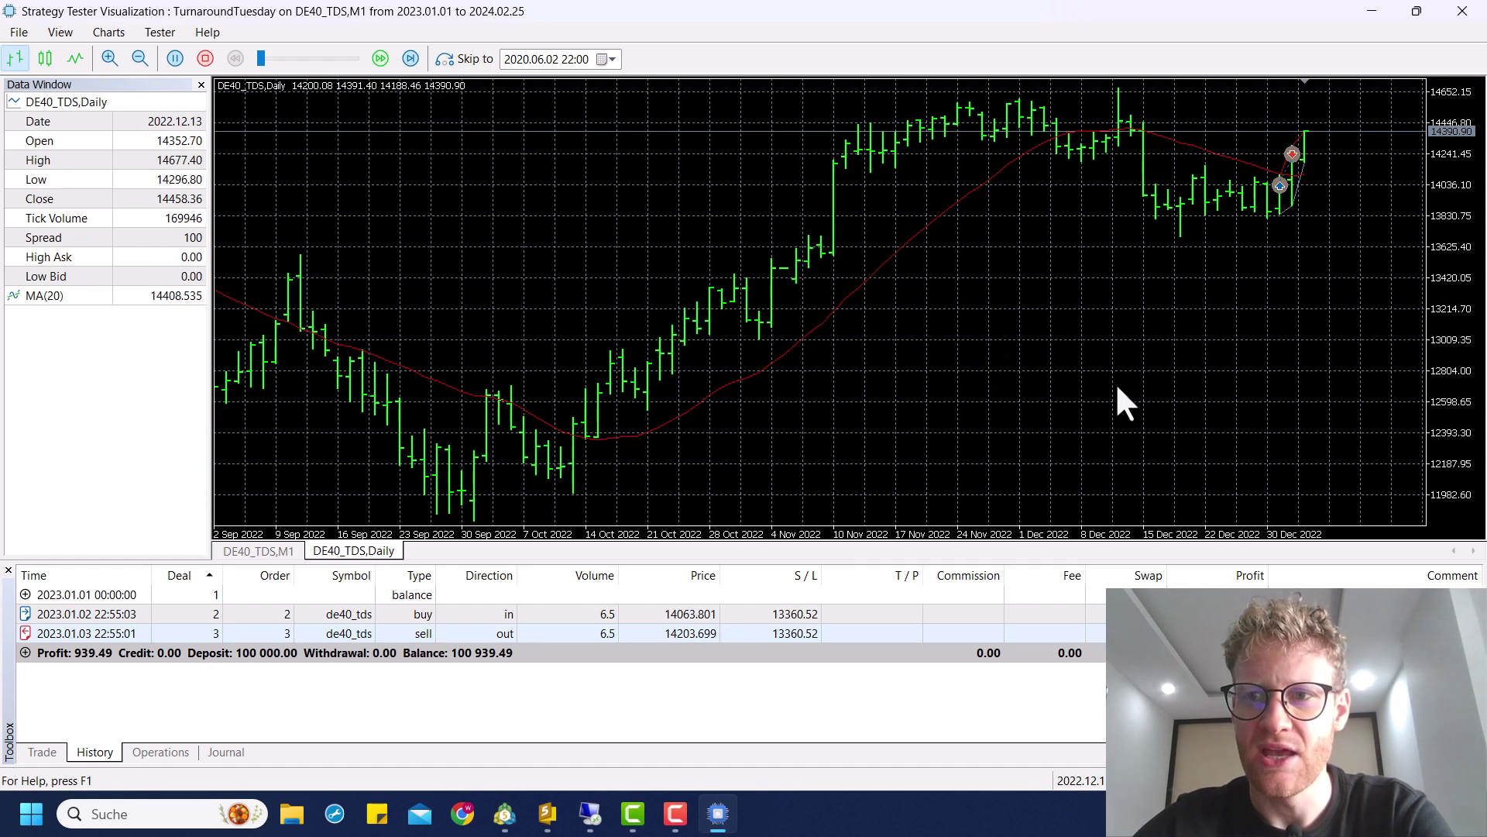
# - Turn on the crosshair and fast-forward the Daily replay into late February 2023
pyautogui.middleClick(1239, 230)
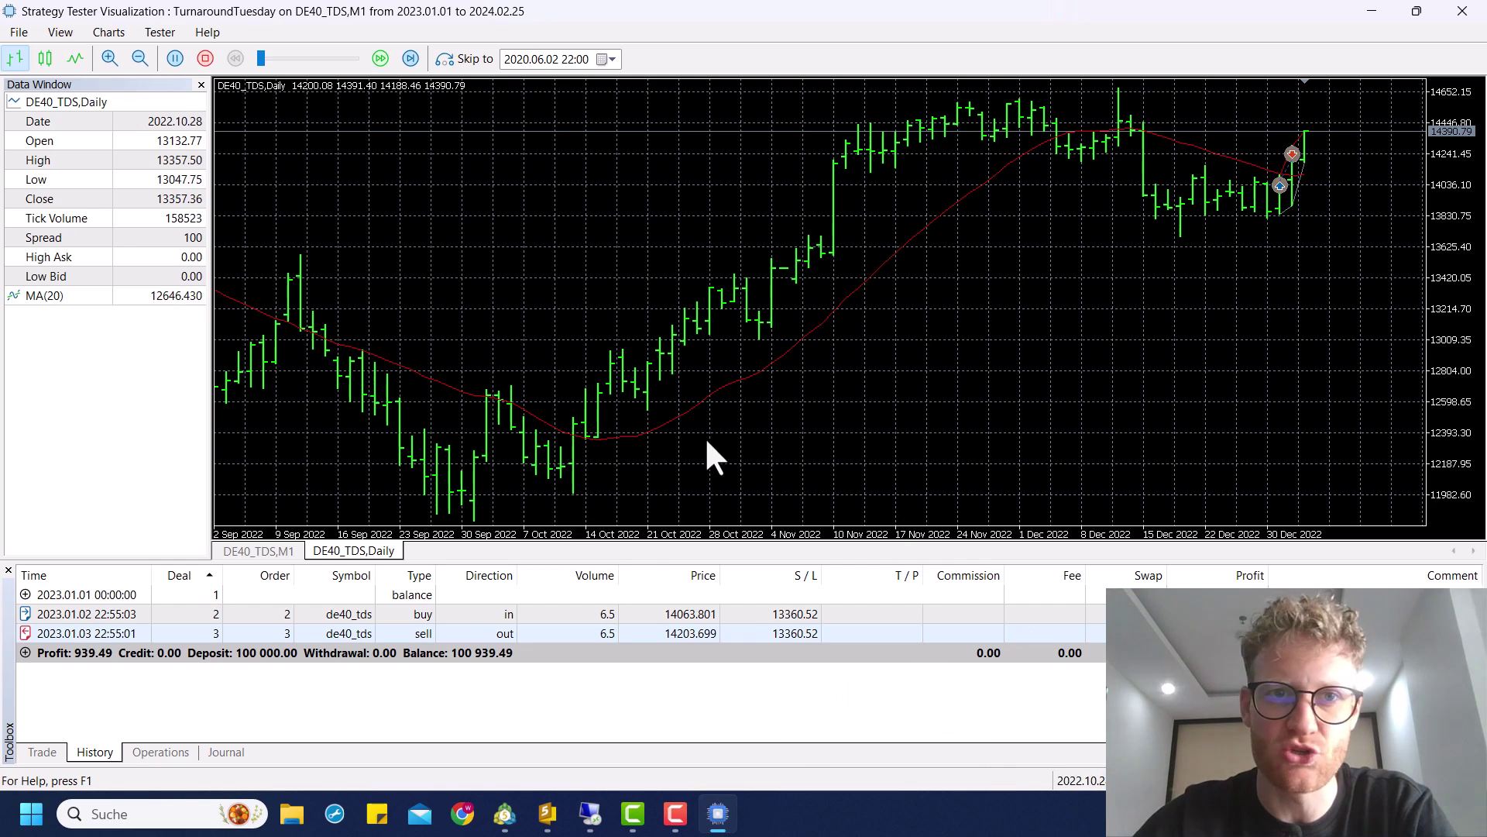
pyautogui.moveTo(259, 56); pyautogui.dragTo(356, 59)
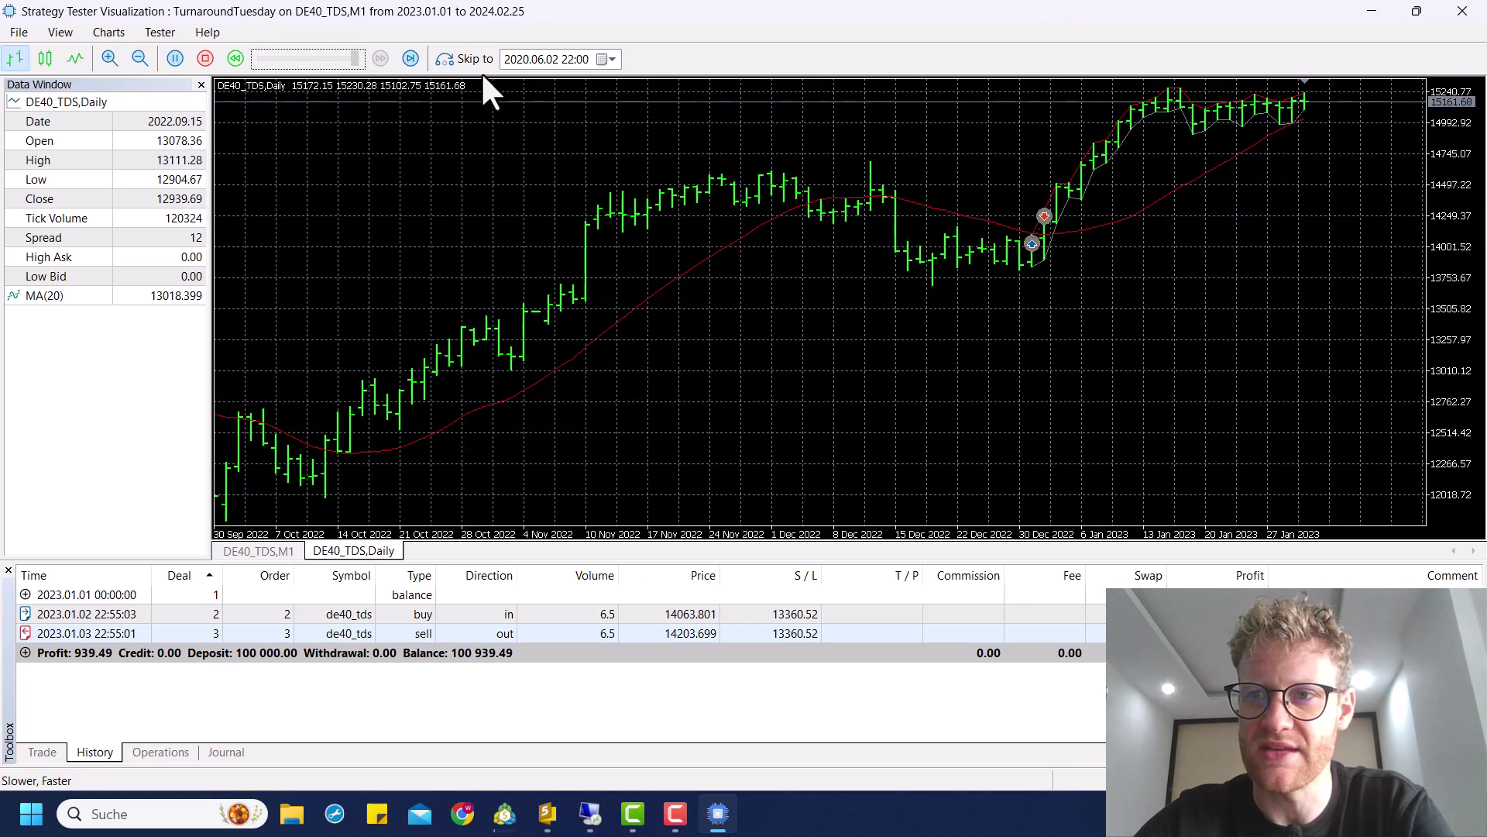
pyautogui.moveTo(355, 59); pyautogui.dragTo(261, 58)
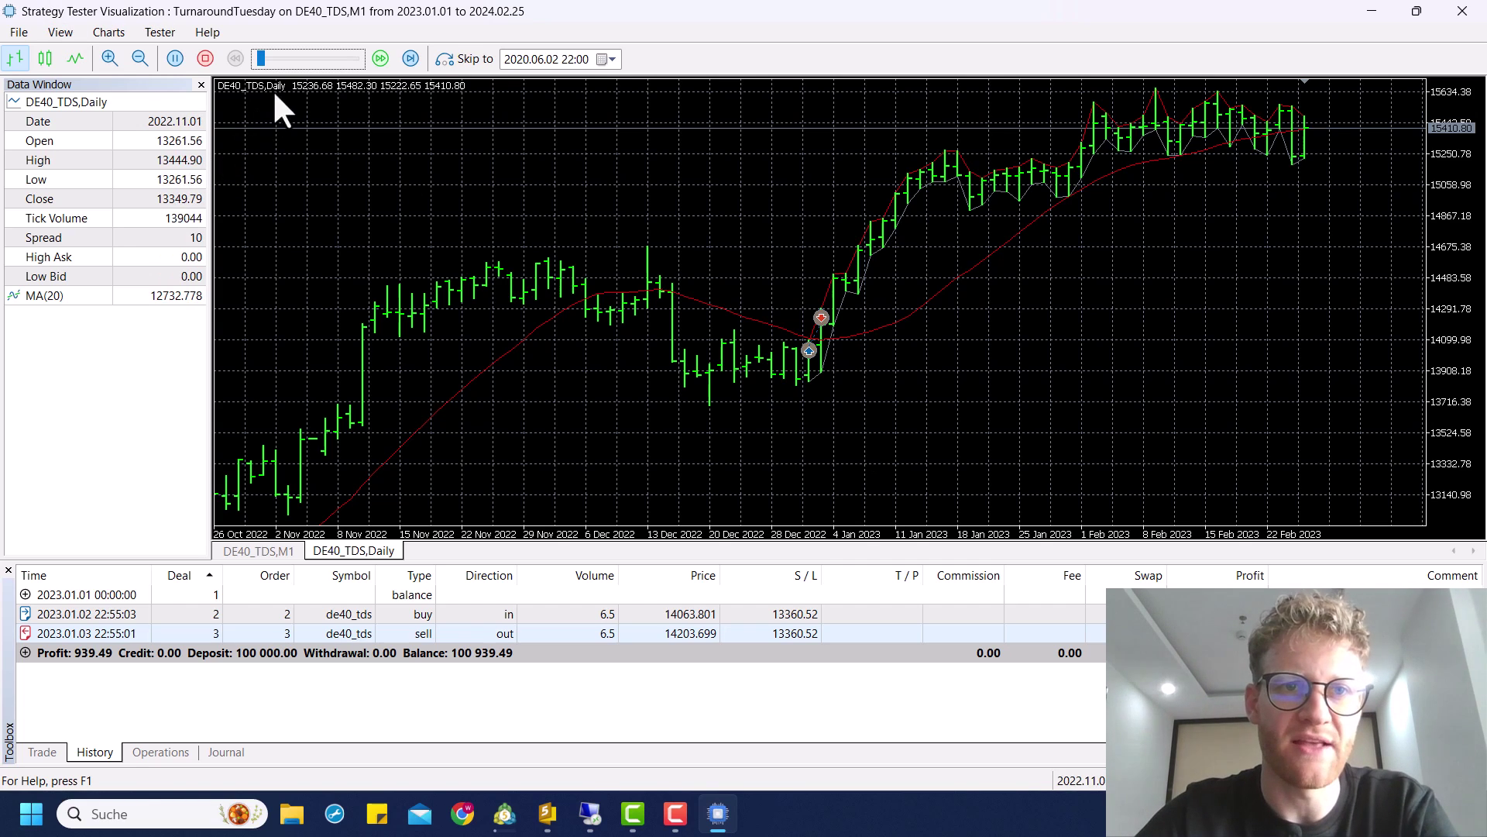
# - Speed up the visual replay through 2023 and scroll History down to the latest deals, around deal 38
pyautogui.click(315, 62)
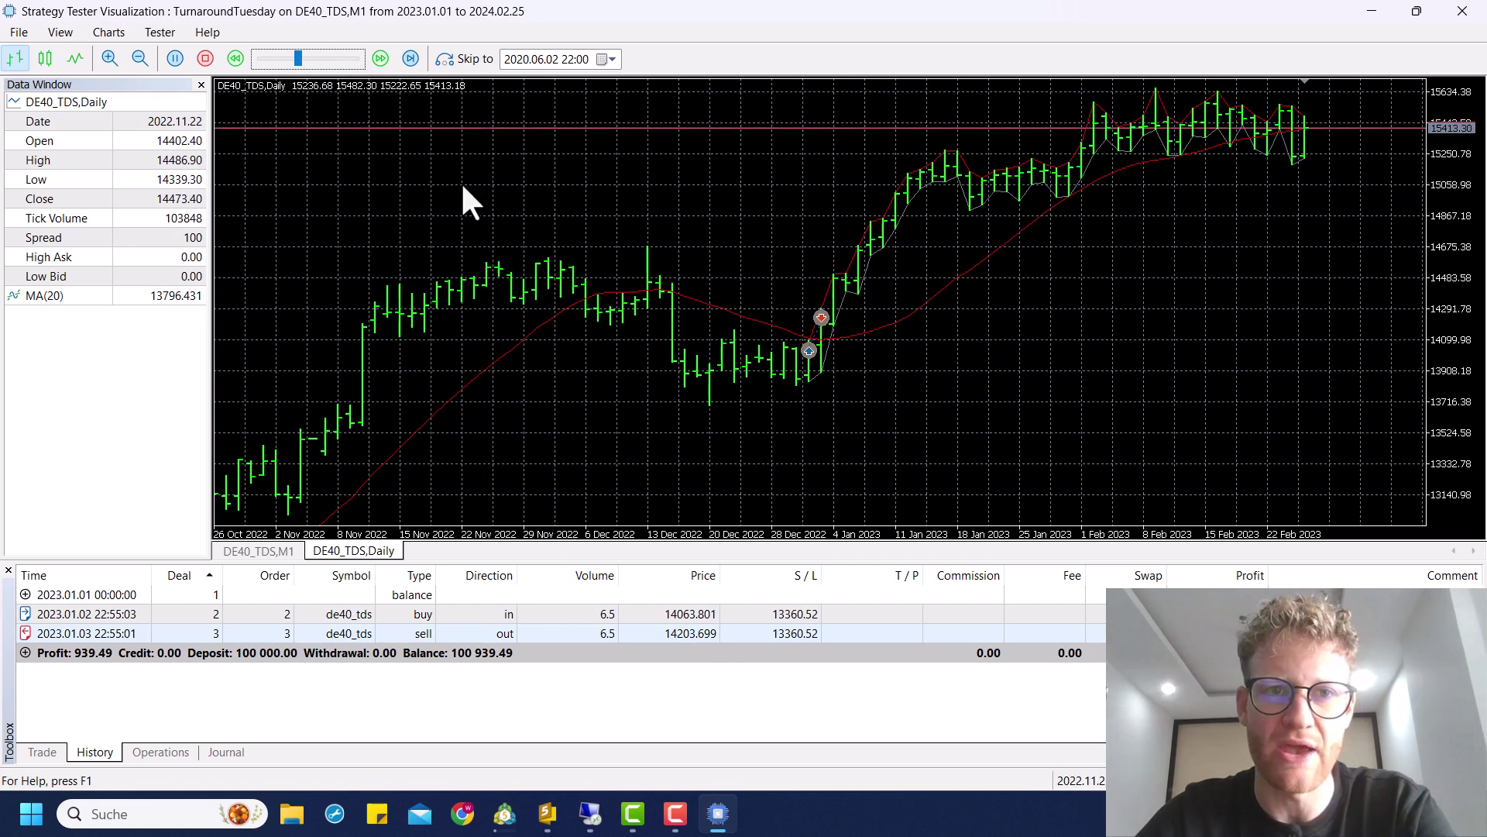
pyautogui.moveTo(297, 62); pyautogui.dragTo(395, 60)
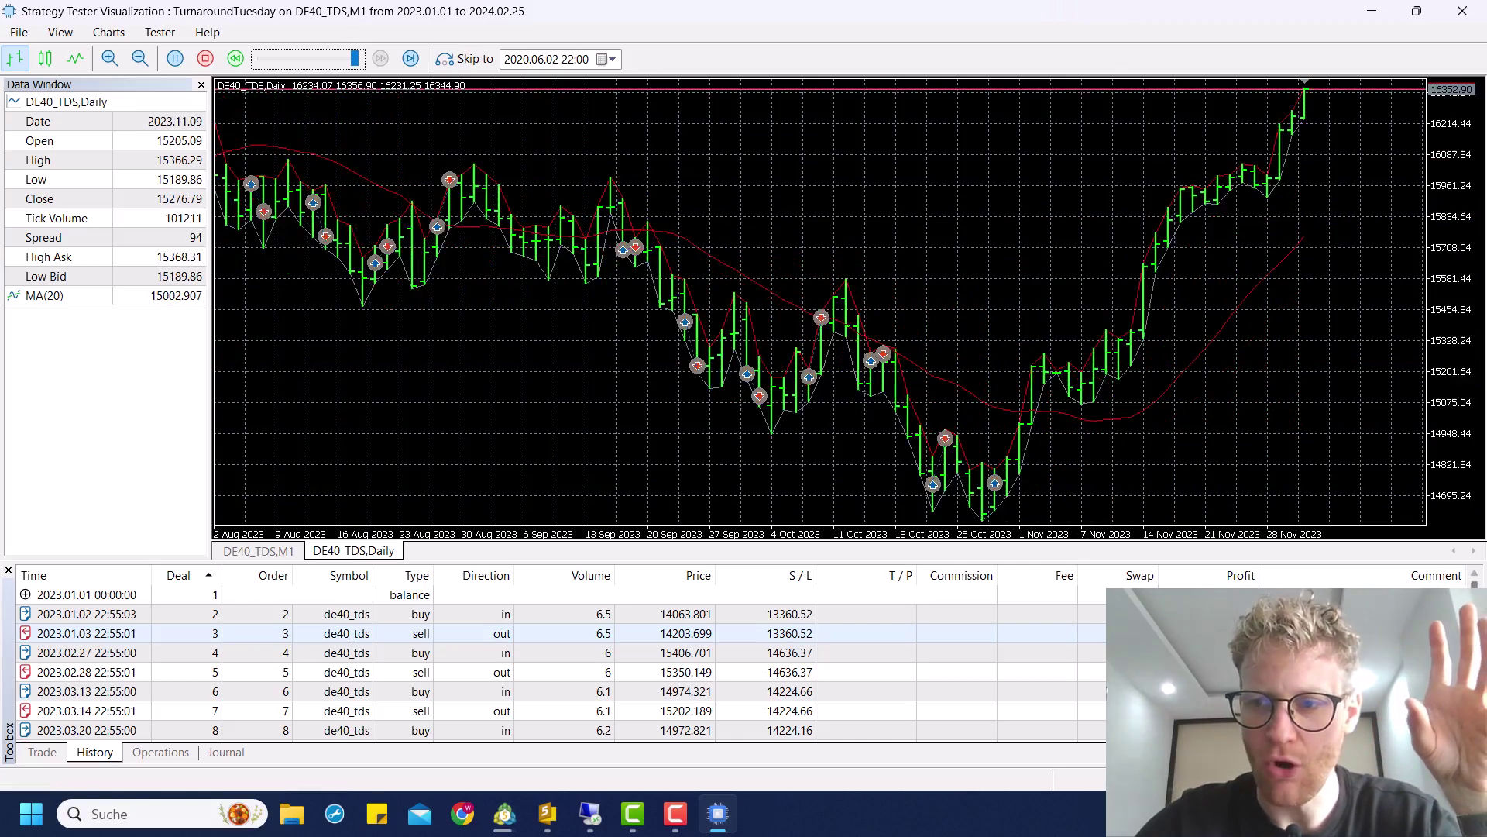
pyautogui.scroll(-1, 1395, 596)
pyautogui.scroll(-10, 562, 663)
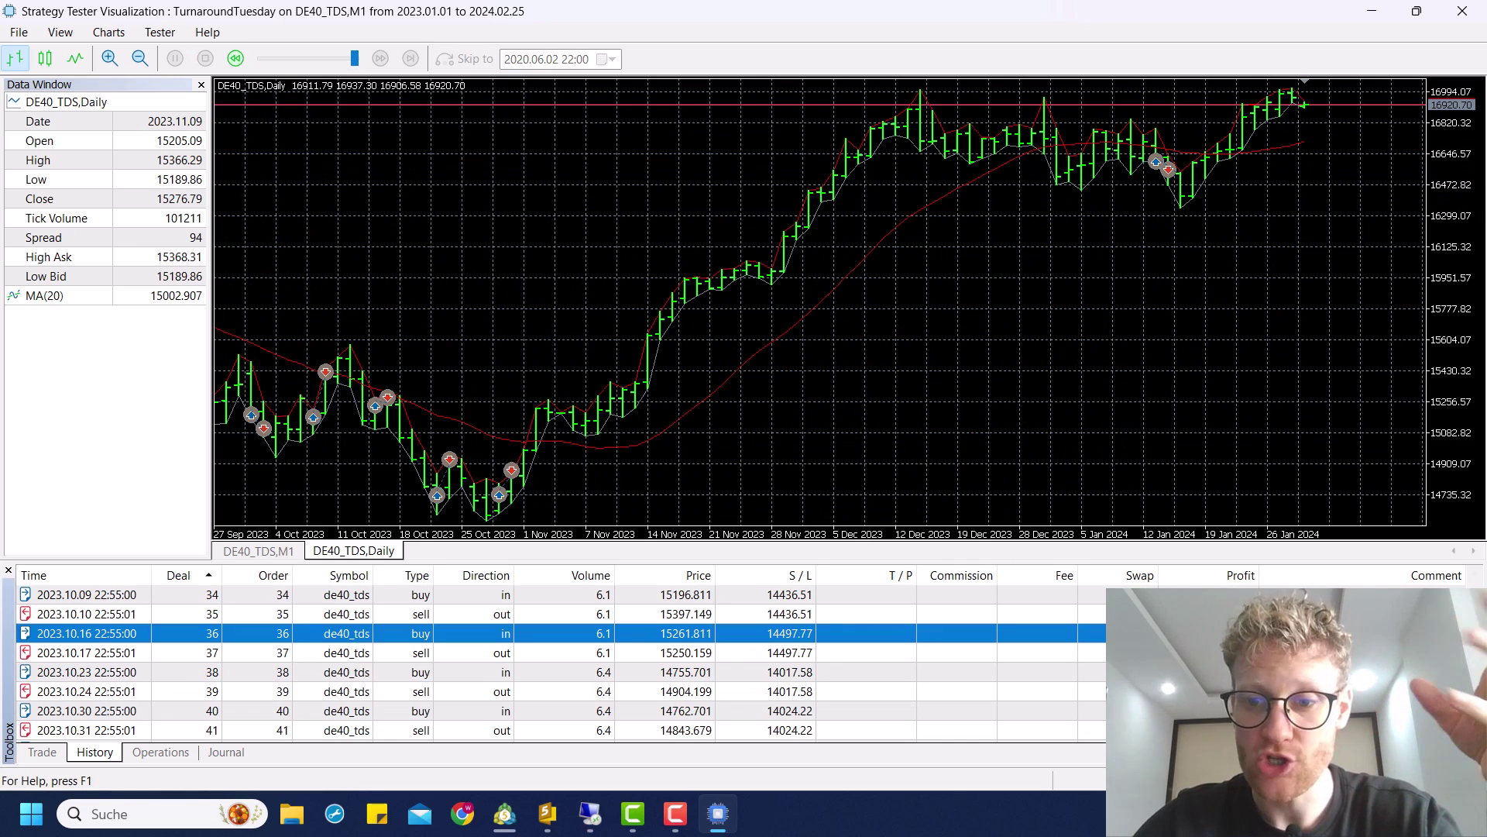
# - Check deals 34, 35 and the final deal 43, then view open trades with balance 103 670.97 USD
pyautogui.click(87, 594)
pyautogui.click(87, 613)
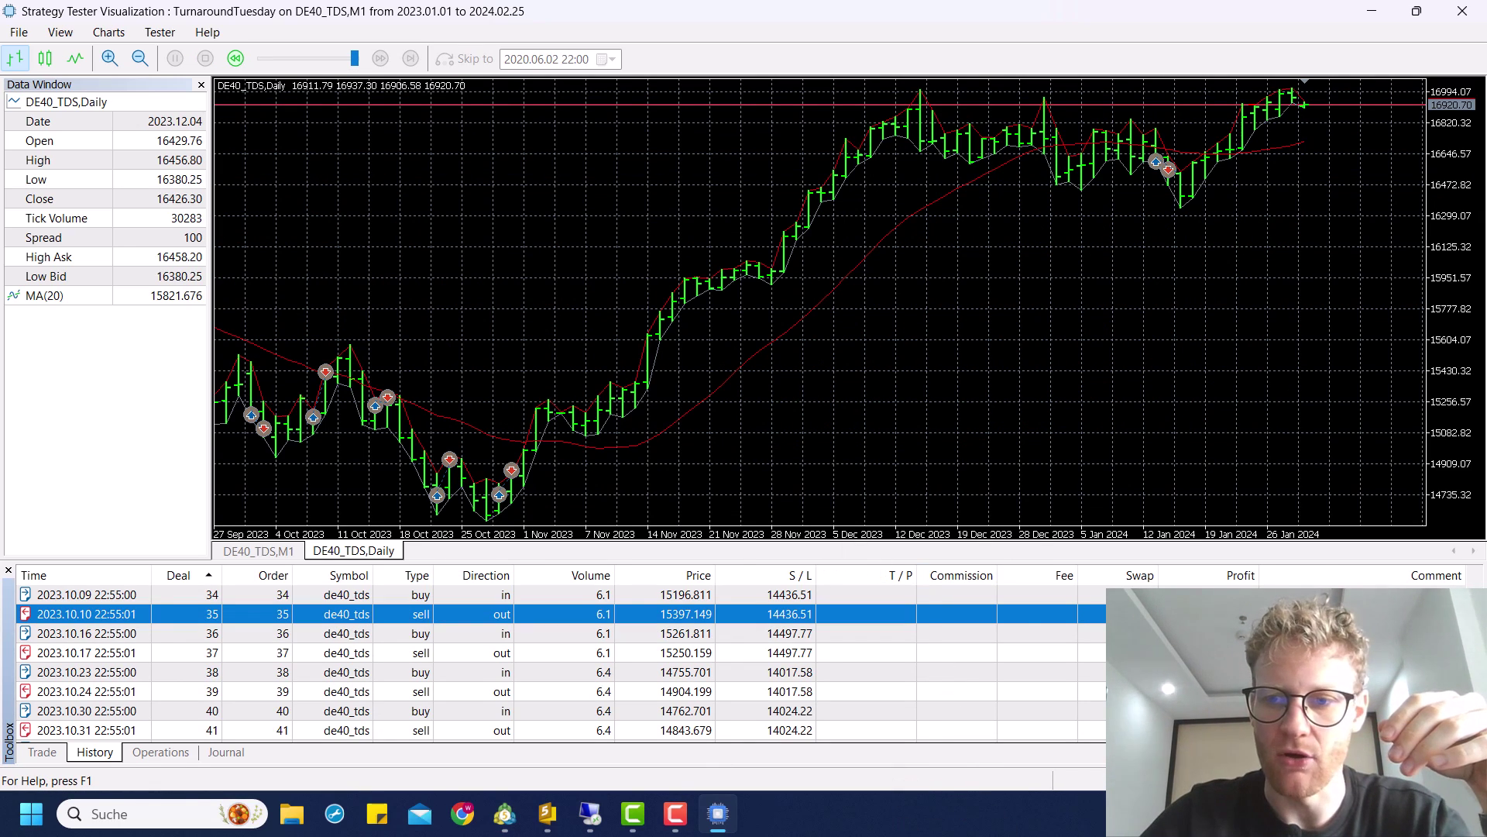
pyautogui.scroll(-1, 1035, 705)
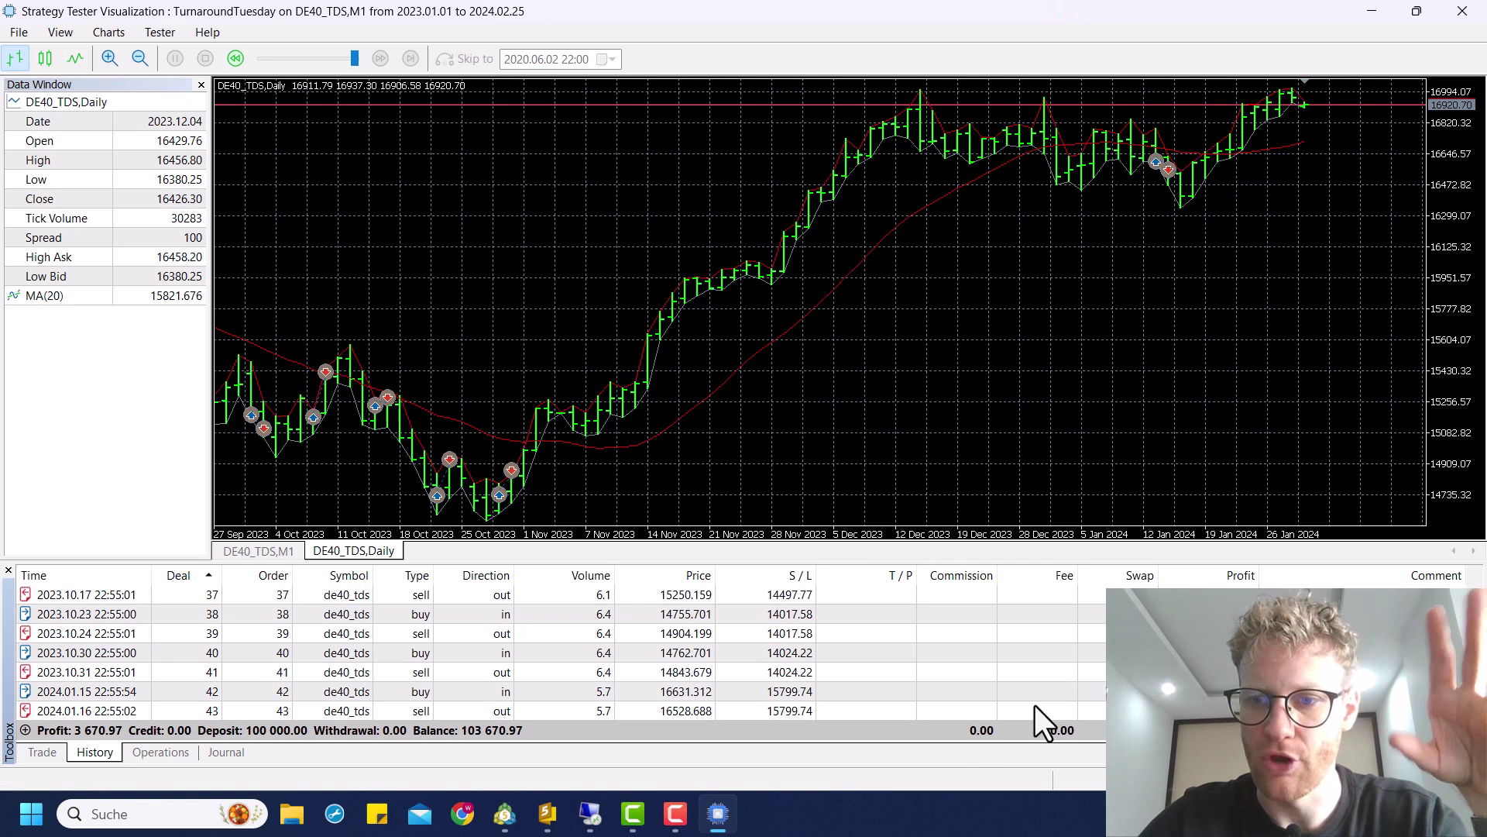
pyautogui.click(1095, 717)
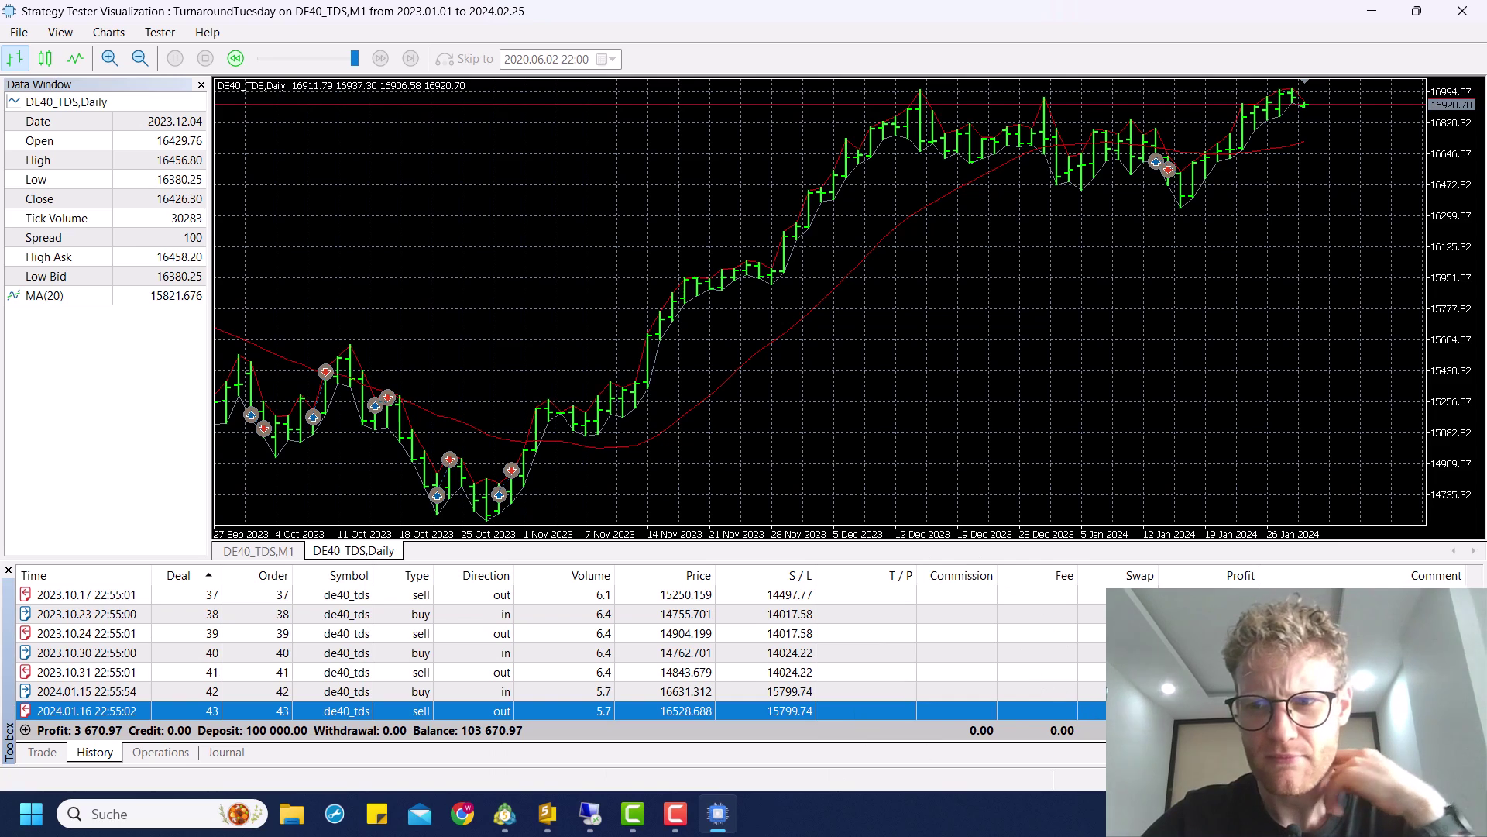
pyautogui.scroll(12, 562, 651)
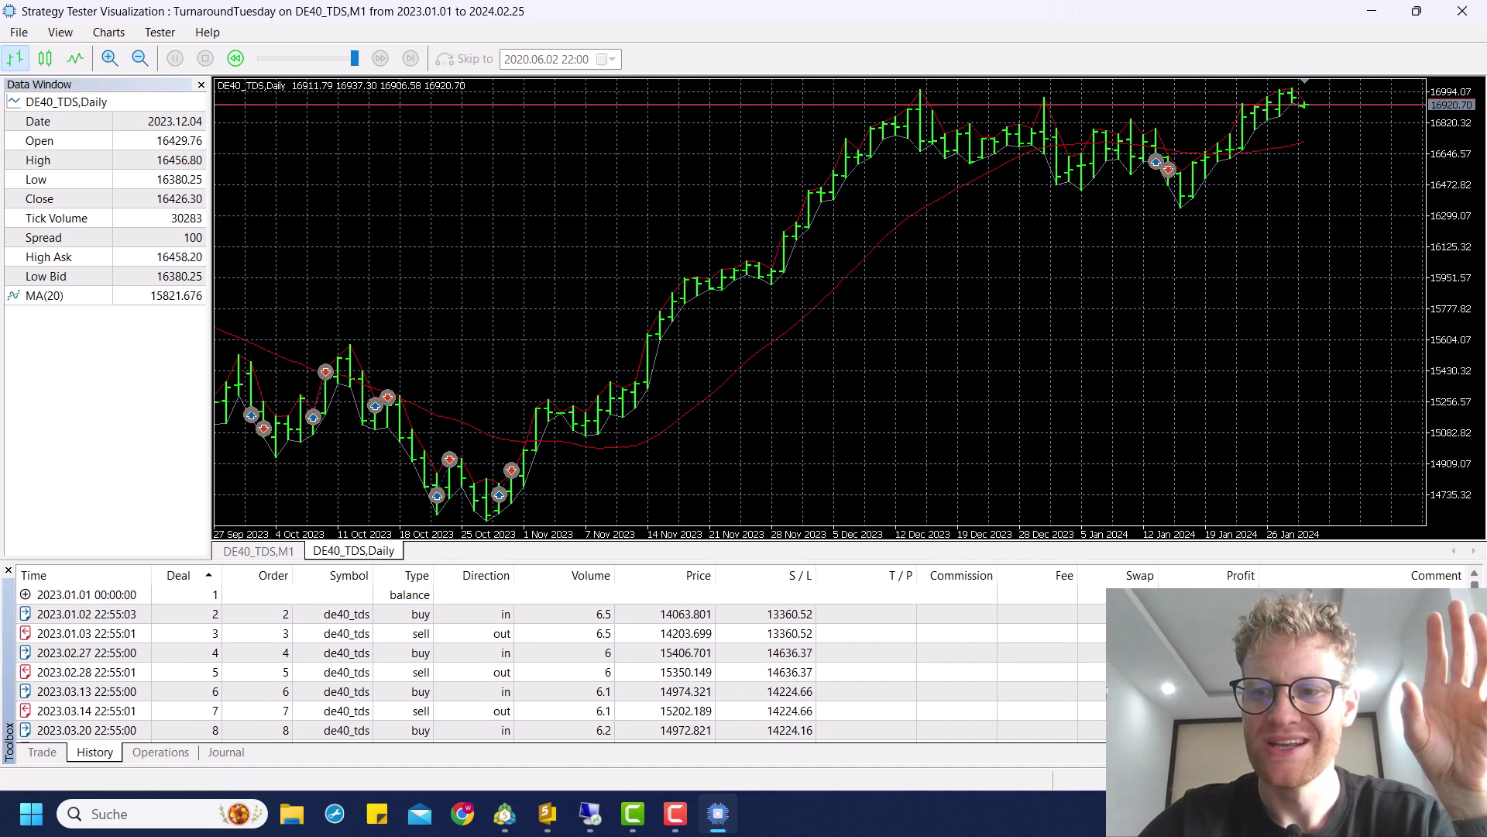
pyautogui.scroll(-12, 562, 651)
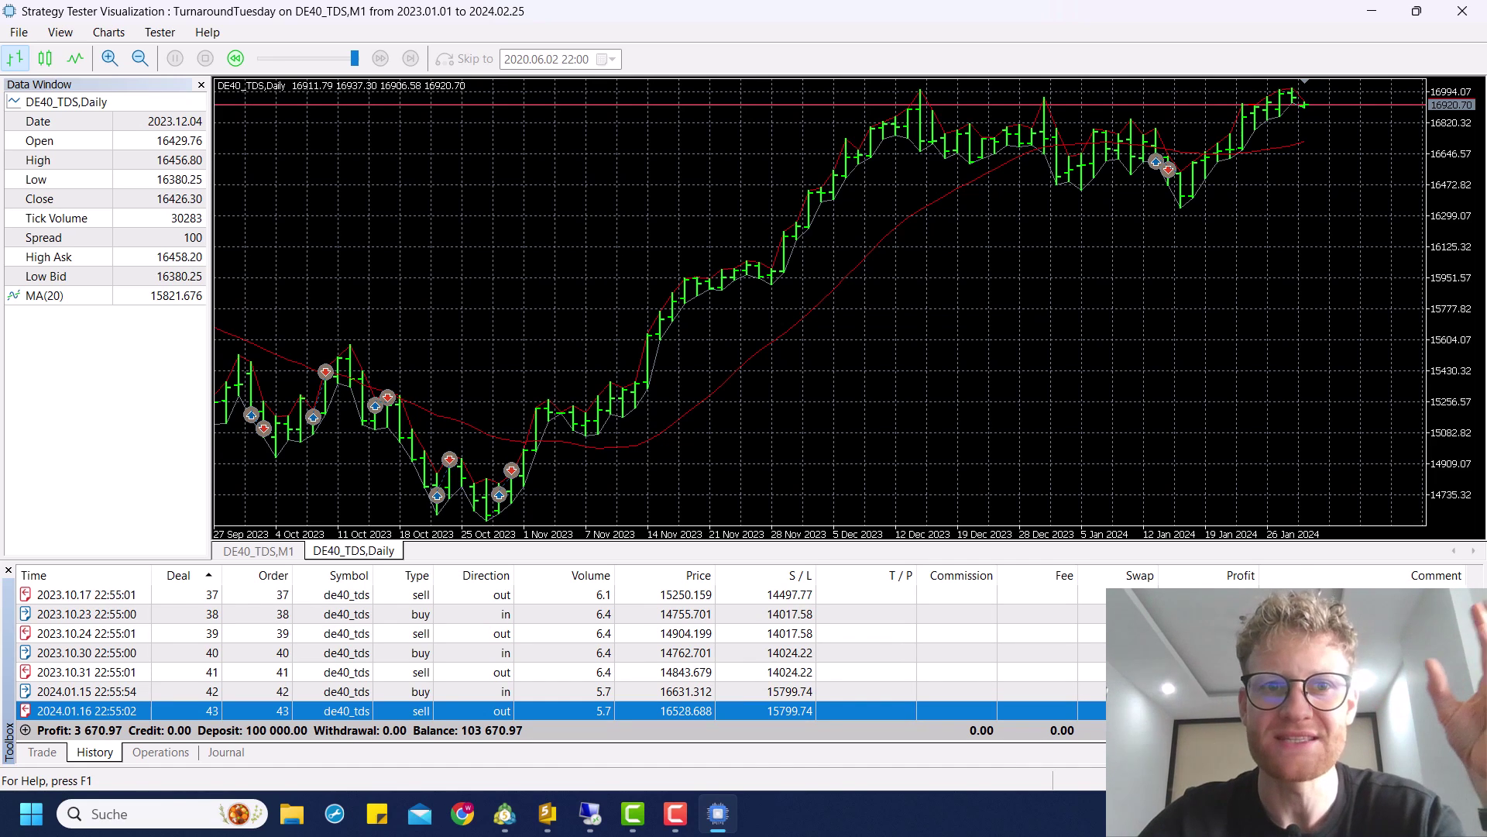
pyautogui.click(58, 759)
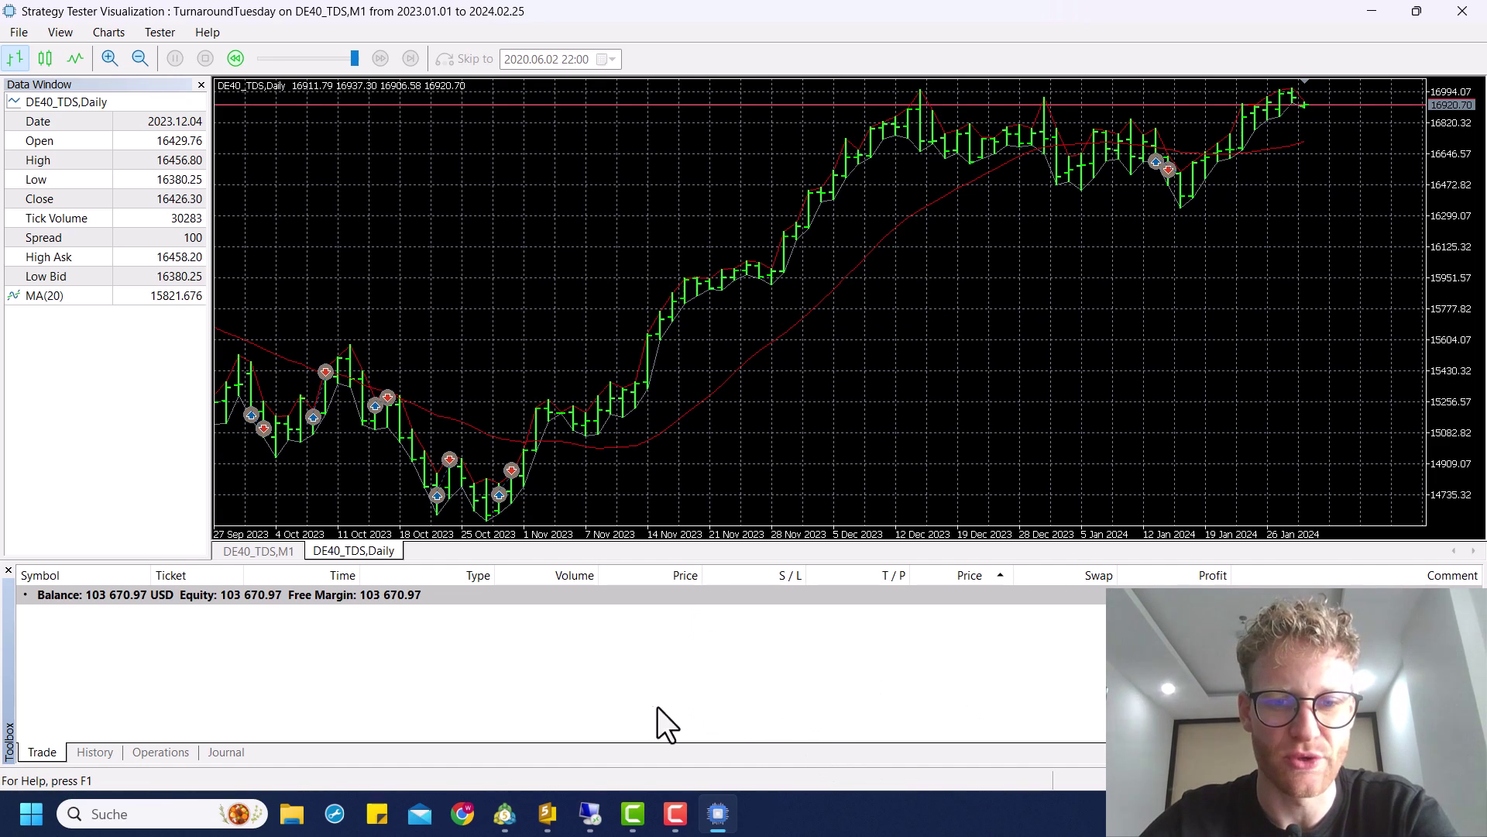
# - Enlarge the chart, review the Backtest summary, Inputs and Graph tabs, then switch to the remote terminal
pyautogui.click(504, 818)
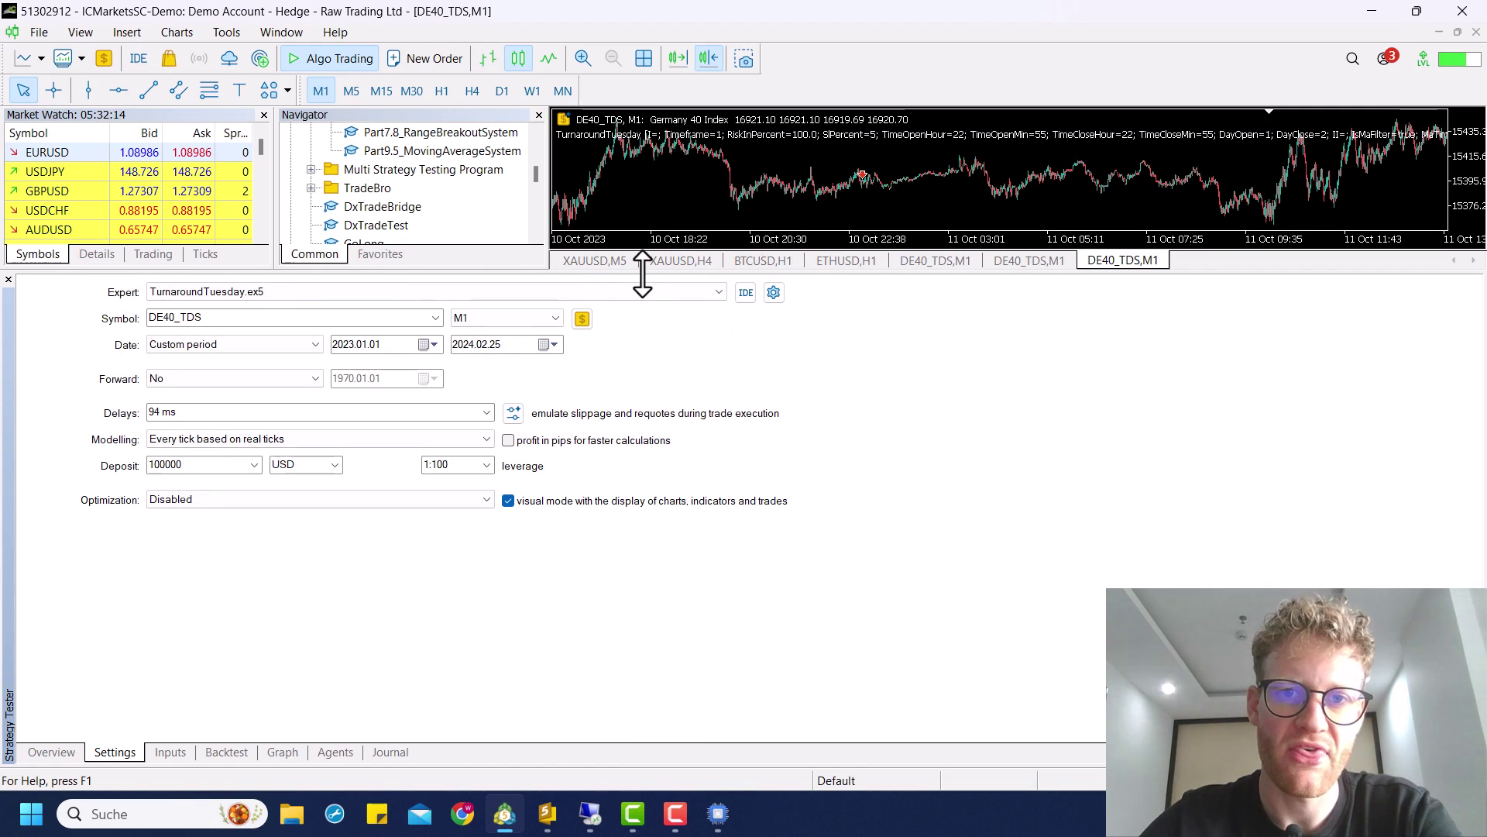
pyautogui.moveTo(643, 273); pyautogui.dragTo(611, 428)
pyautogui.click(227, 753)
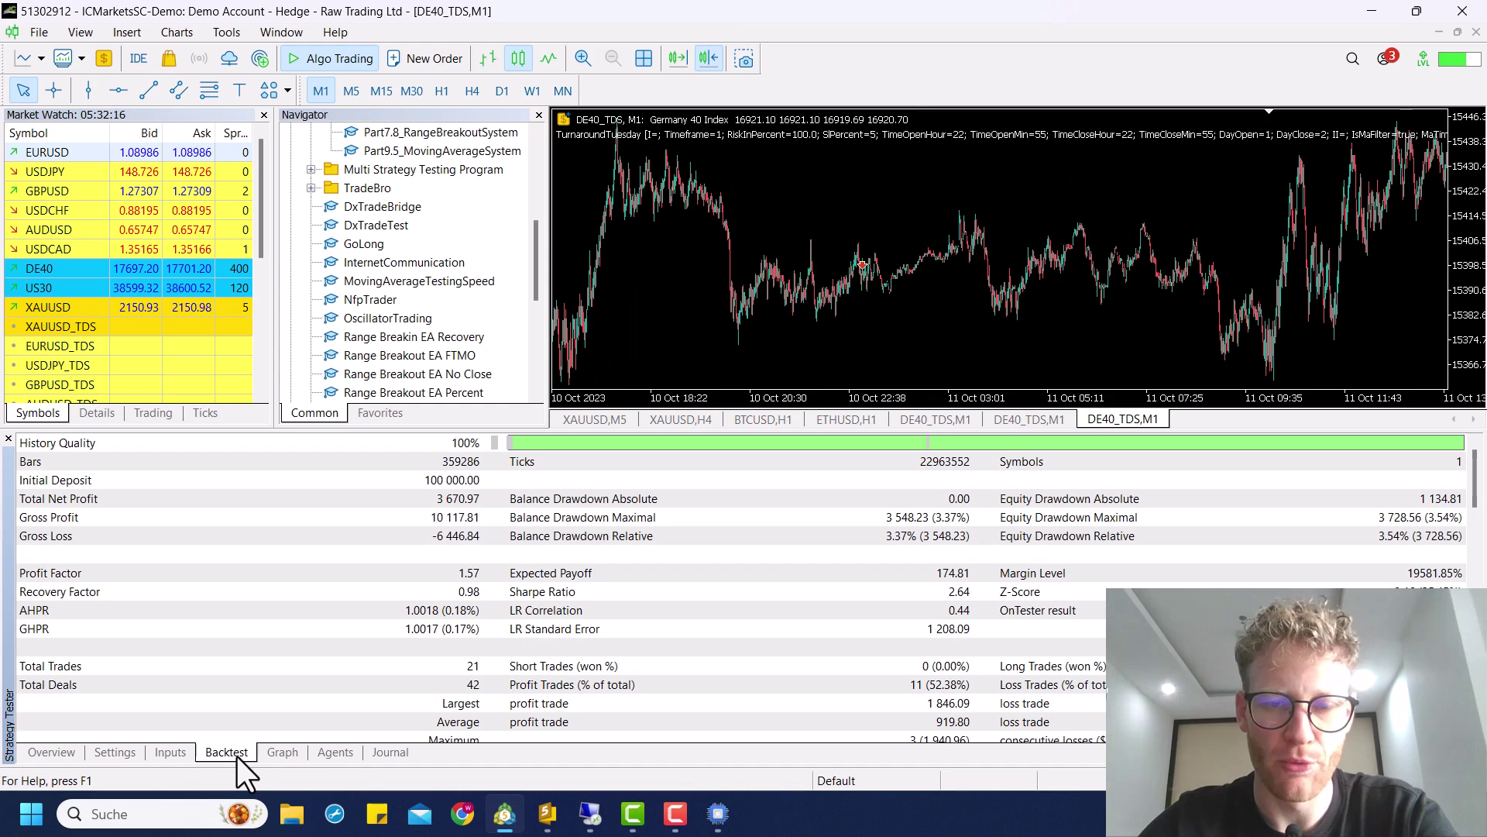
pyautogui.click(170, 753)
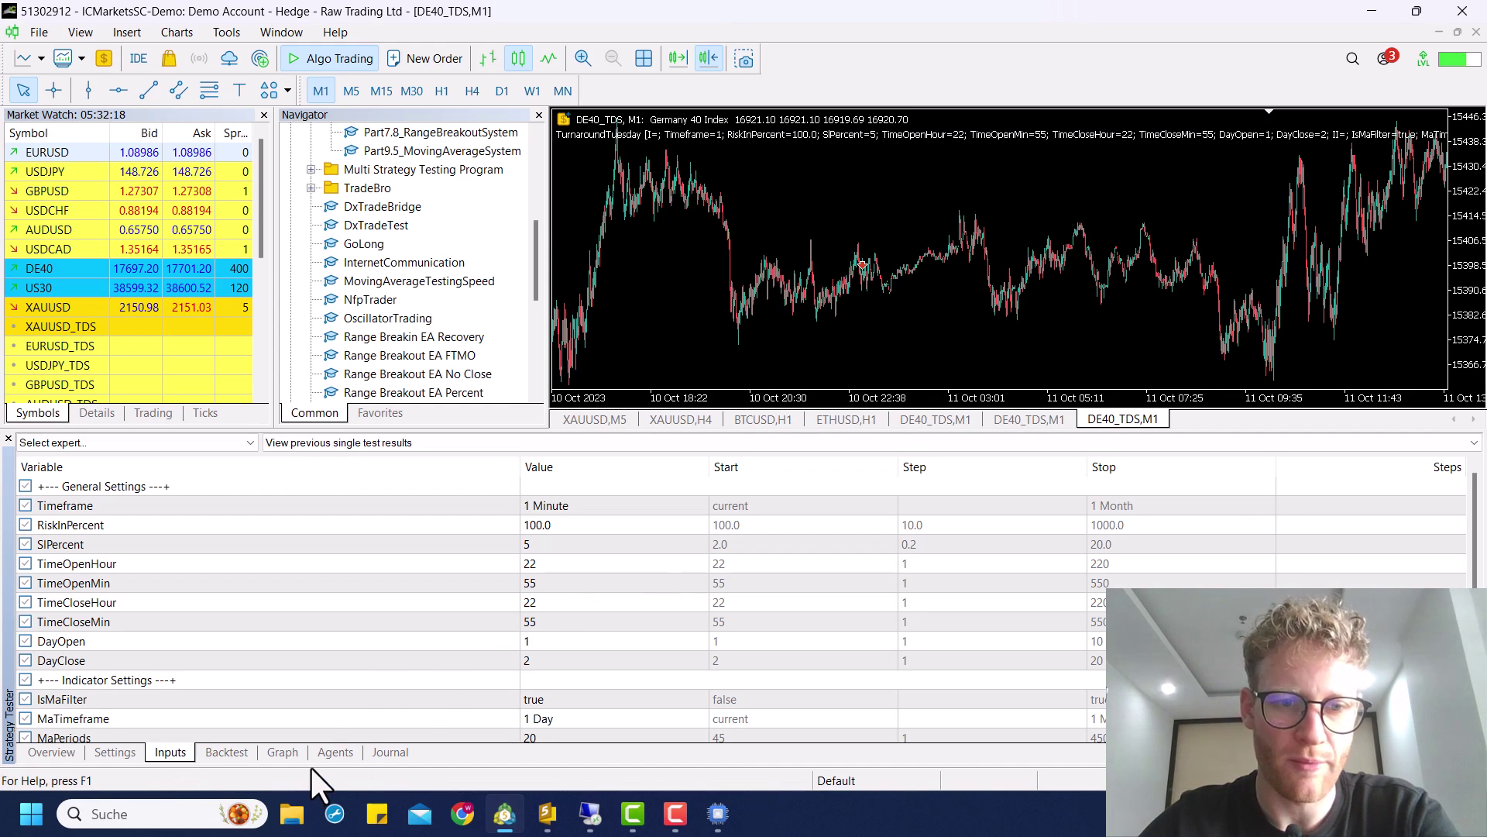
pyautogui.click(284, 754)
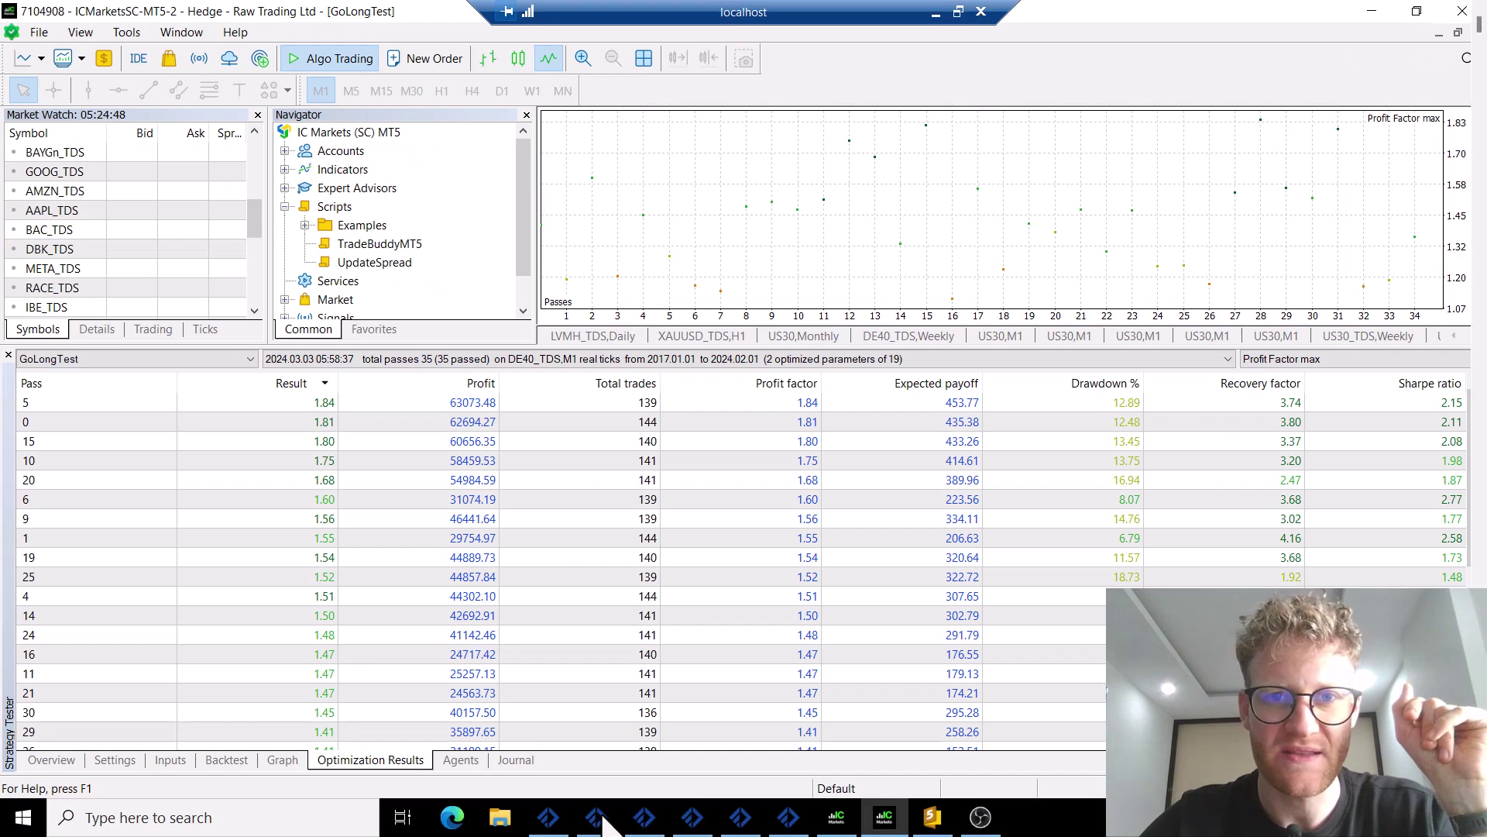
pyautogui.click(596, 818)
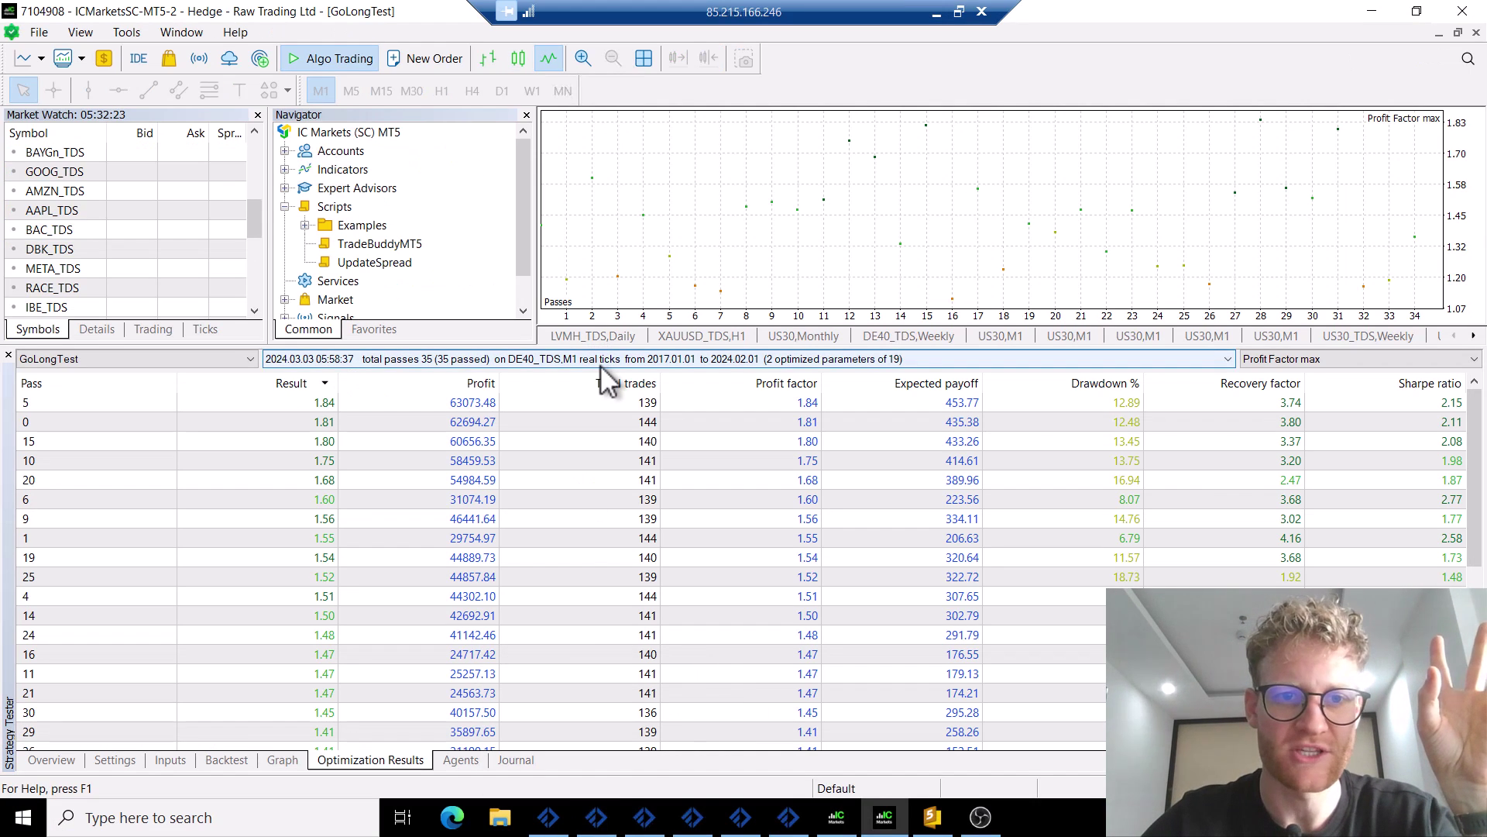
# - Keep GoLongTest selected and load the 2024.03.03 10:51:05 previous optimization run
pyautogui.click(216, 358)
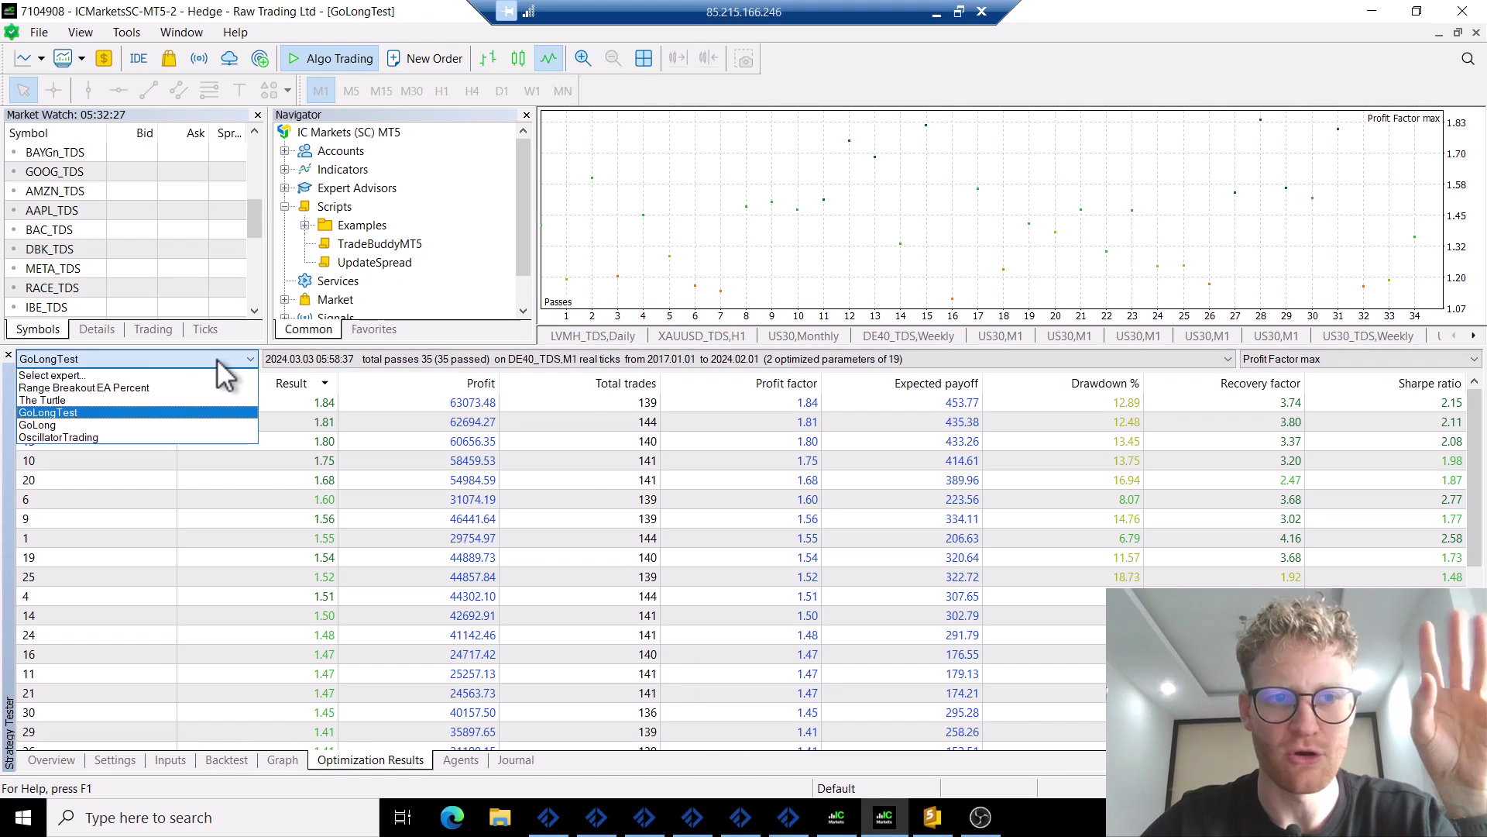
pyautogui.click(91, 414)
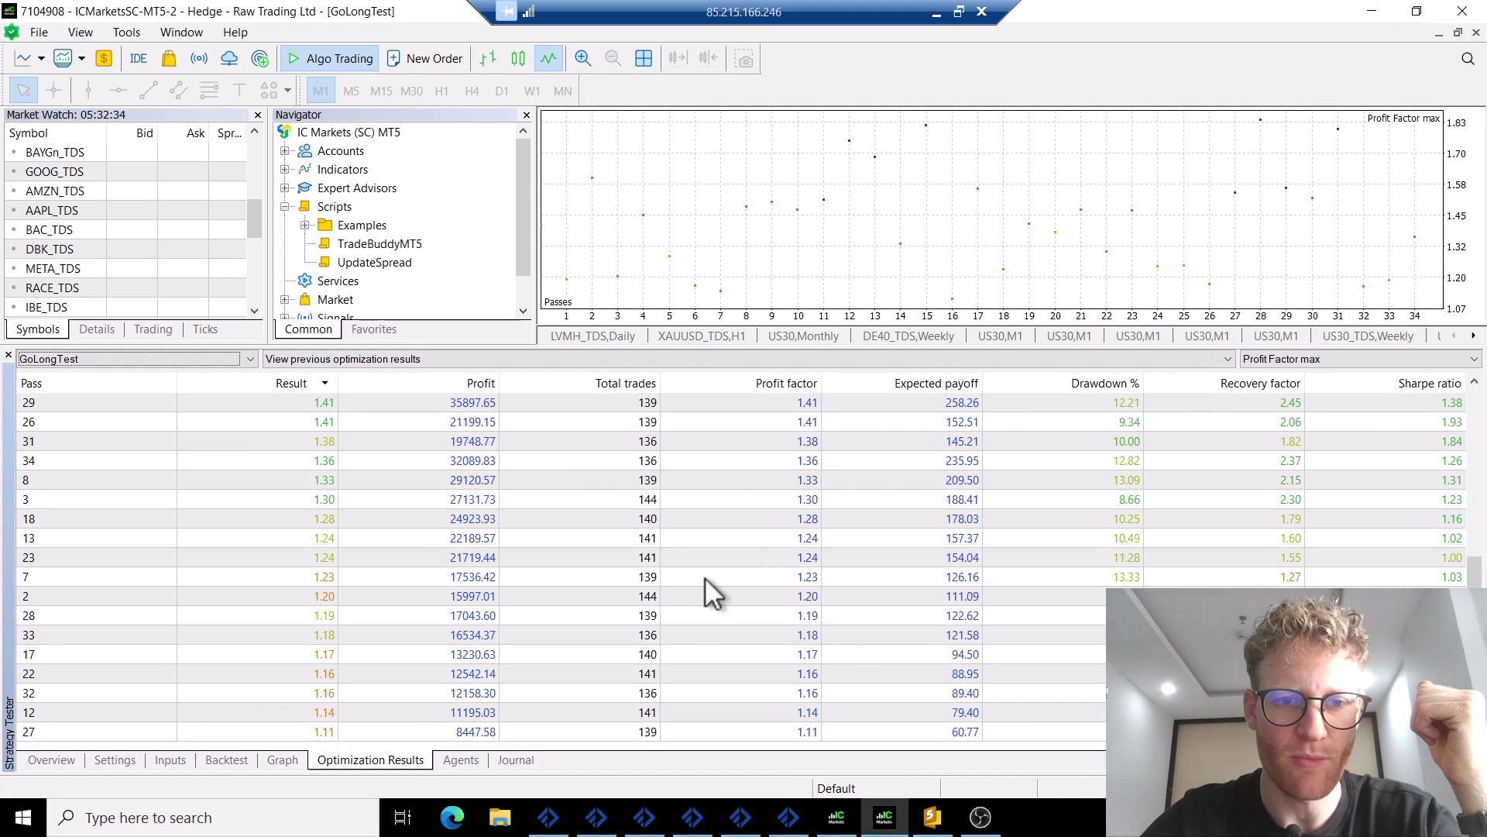
pyautogui.scroll(-6, 705, 577)
pyautogui.scroll(6, 705, 578)
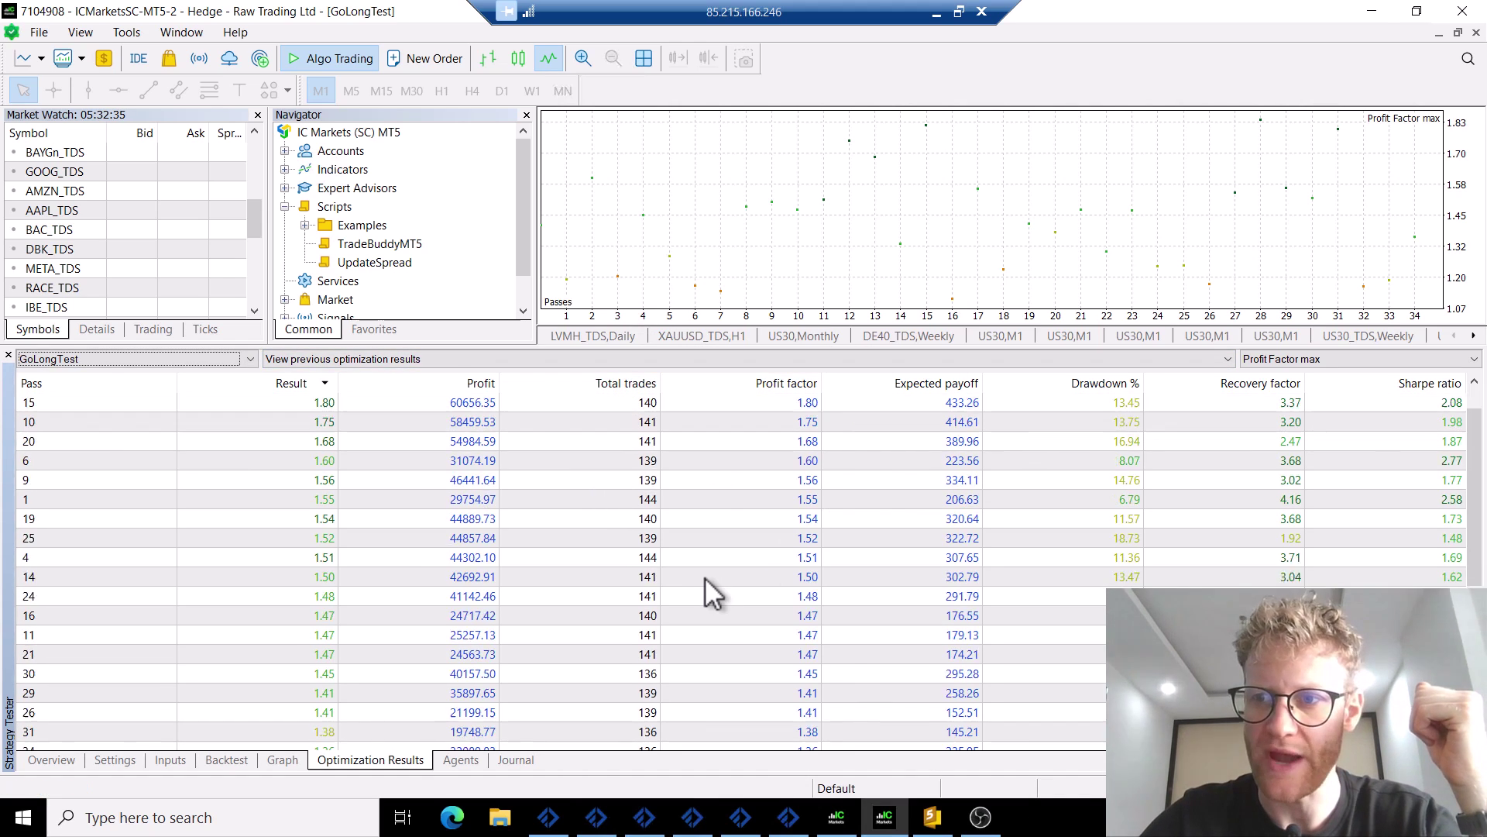
pyautogui.click(374, 356)
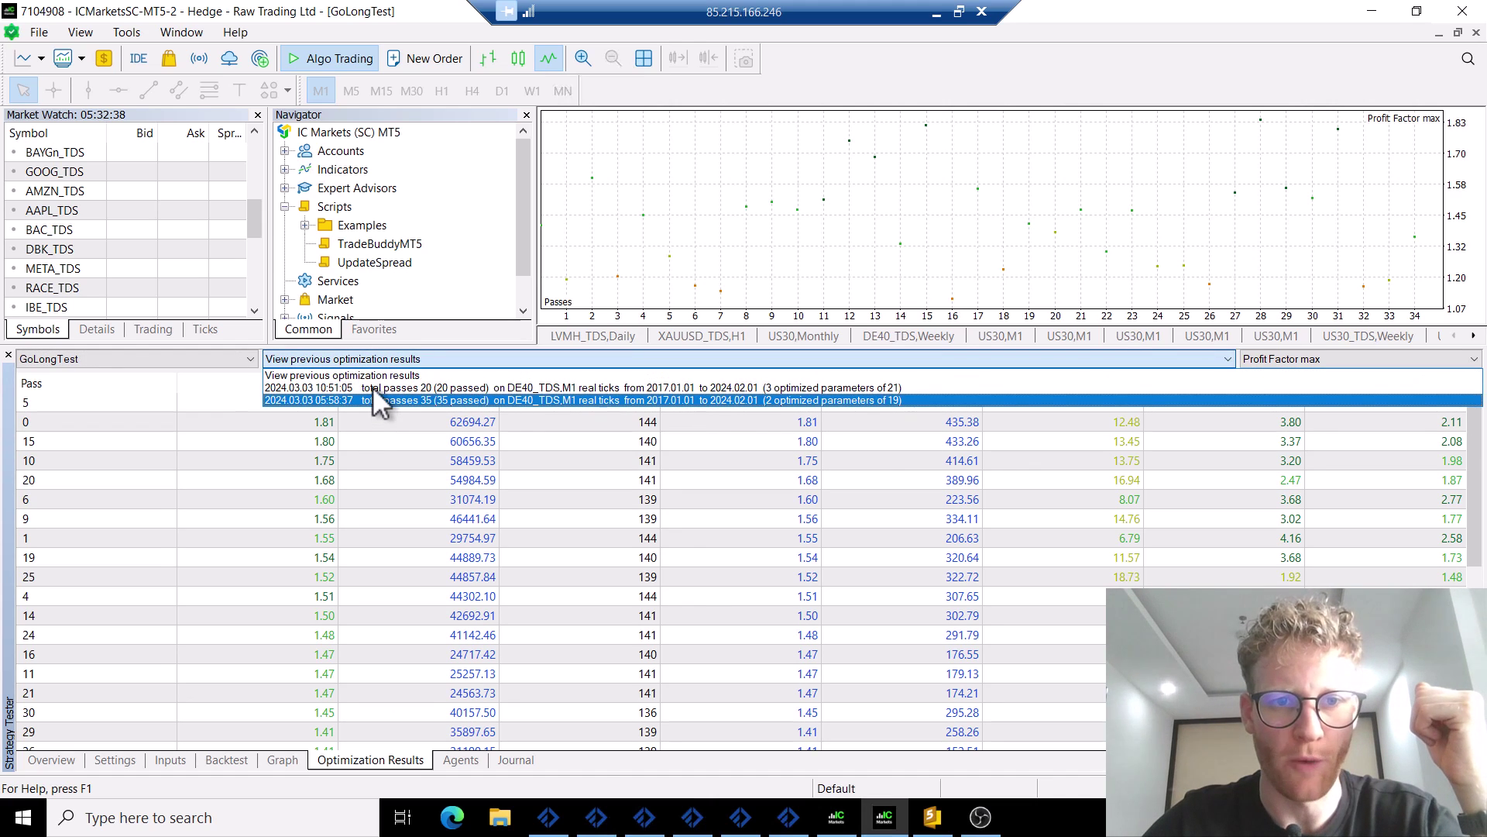
pyautogui.click(373, 387)
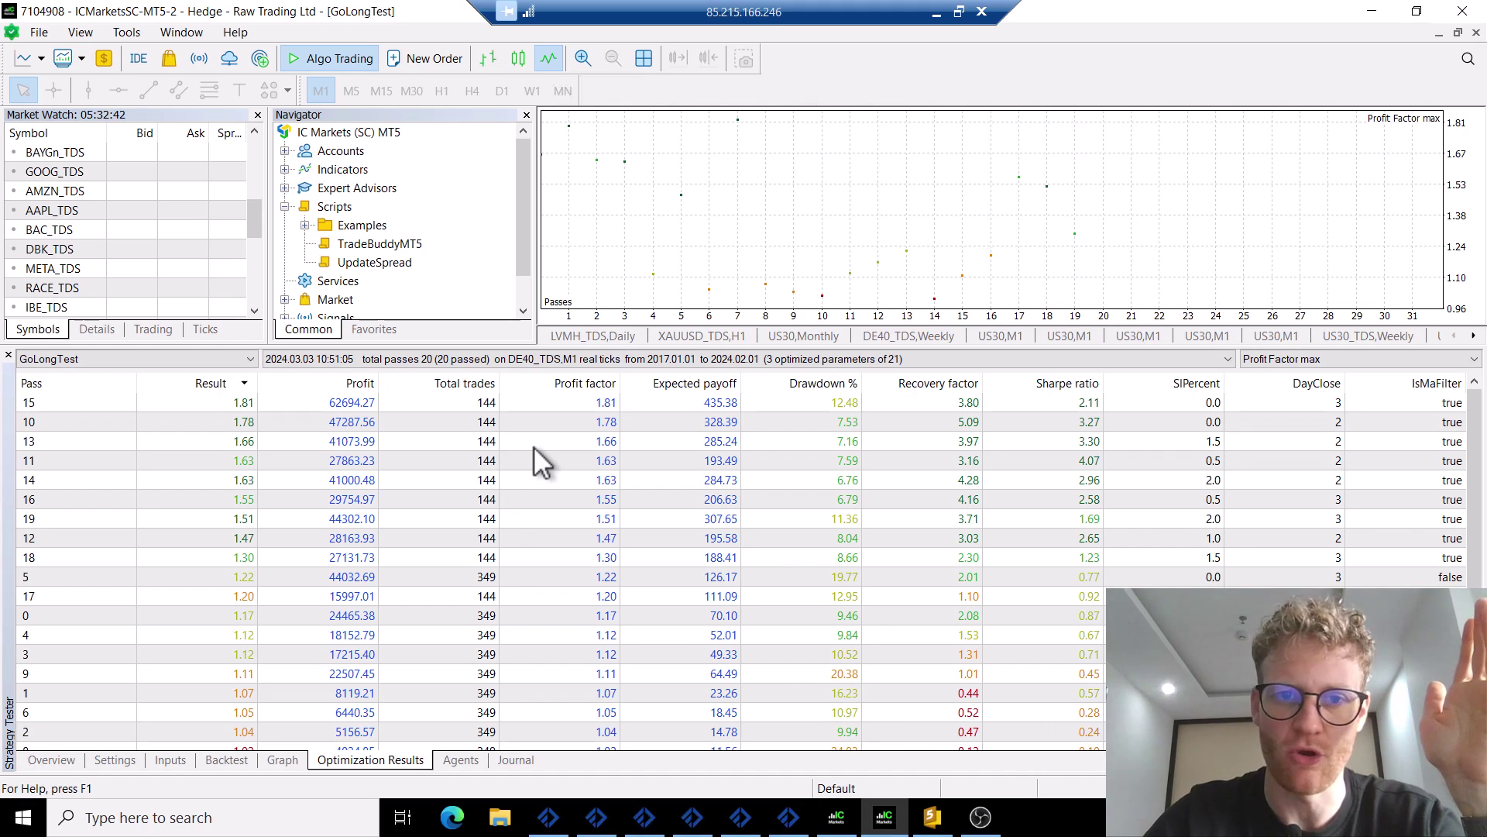
# - Compare optimization passes 15, 16 and 14, then minimize the remote session
pyautogui.click(612, 402)
pyautogui.click(715, 499)
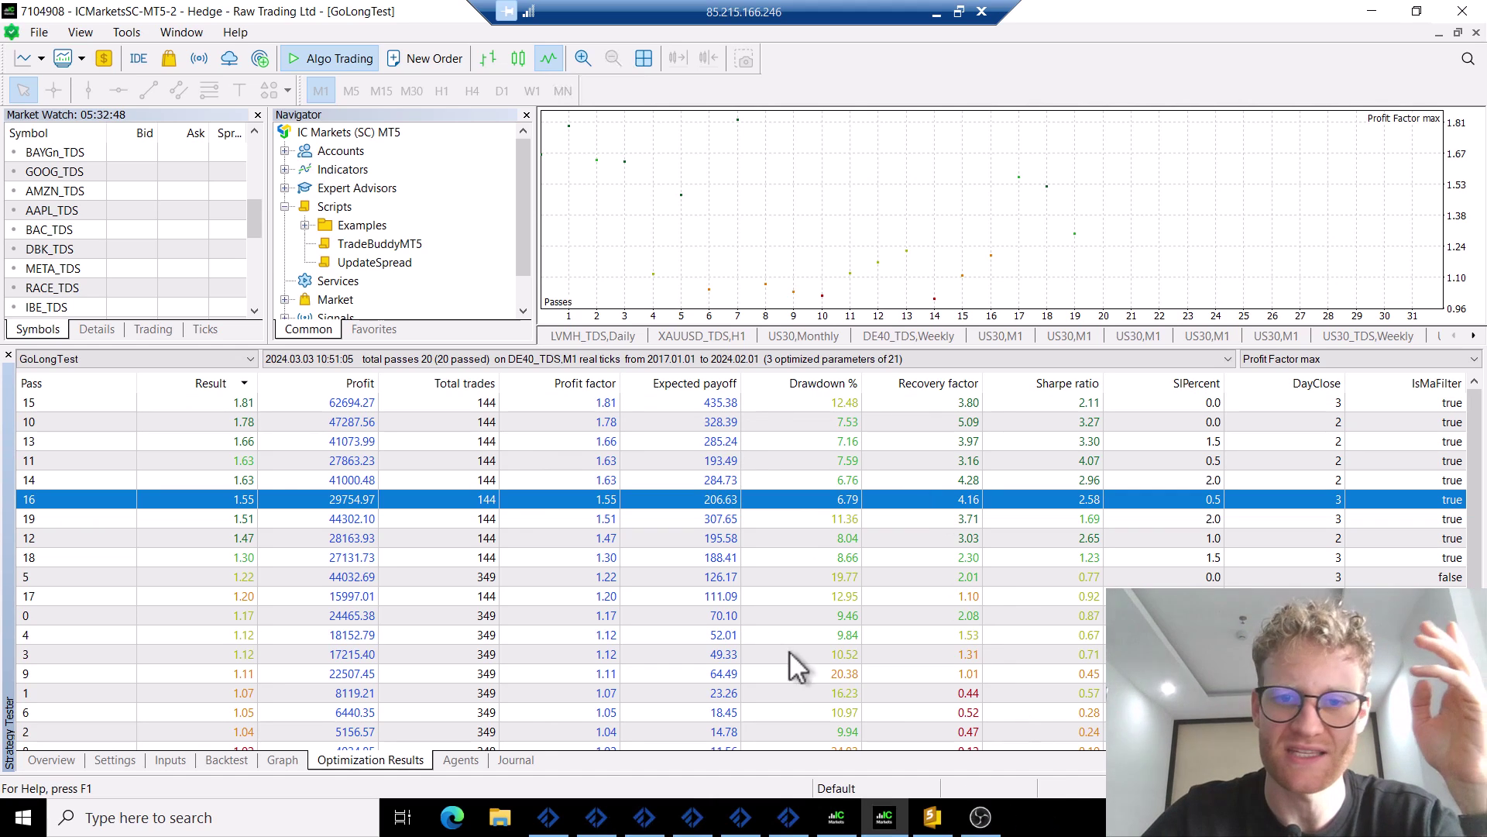
pyautogui.click(798, 407)
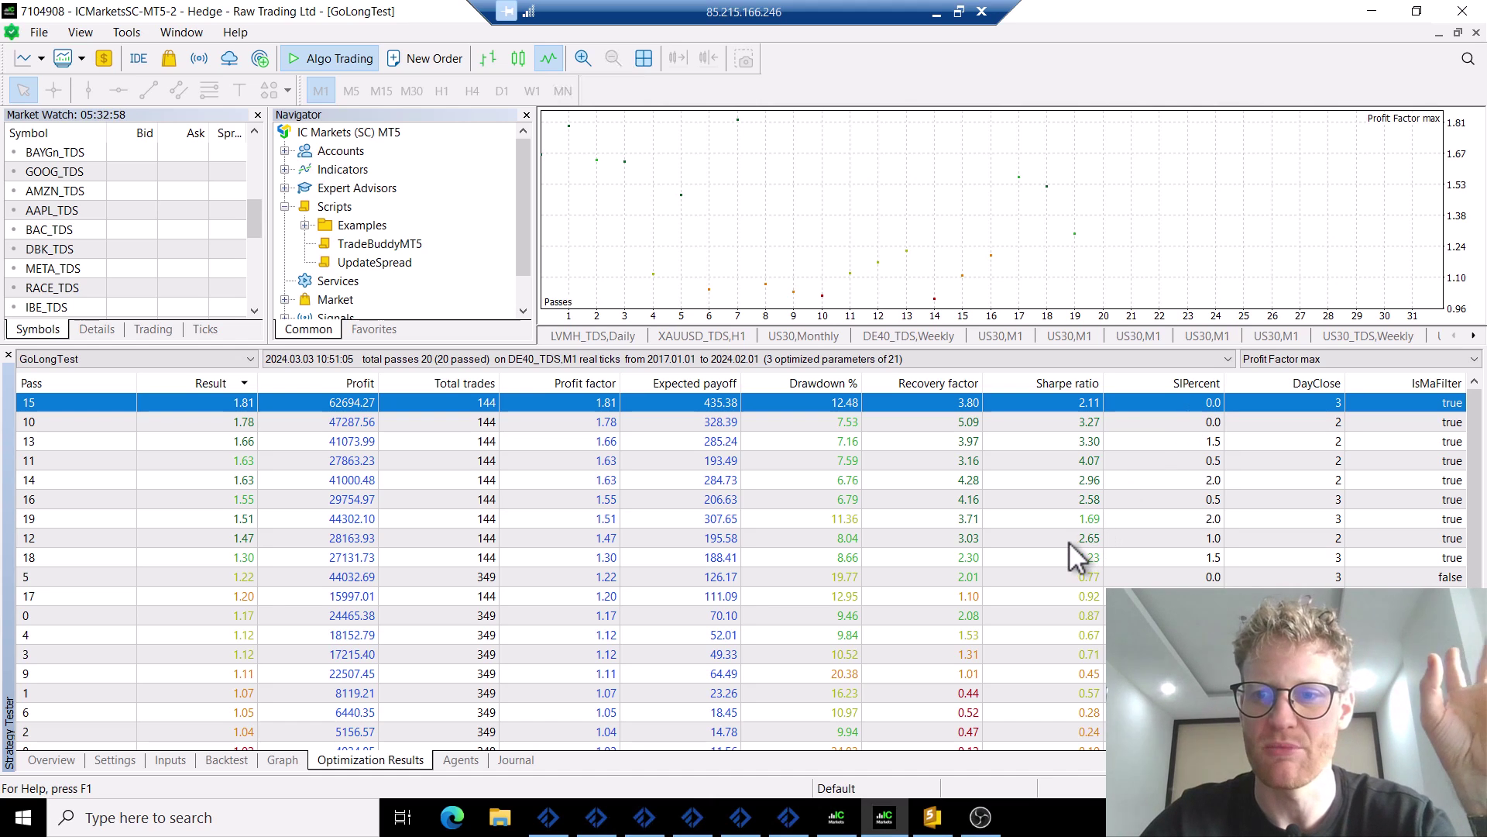
pyautogui.click(639, 482)
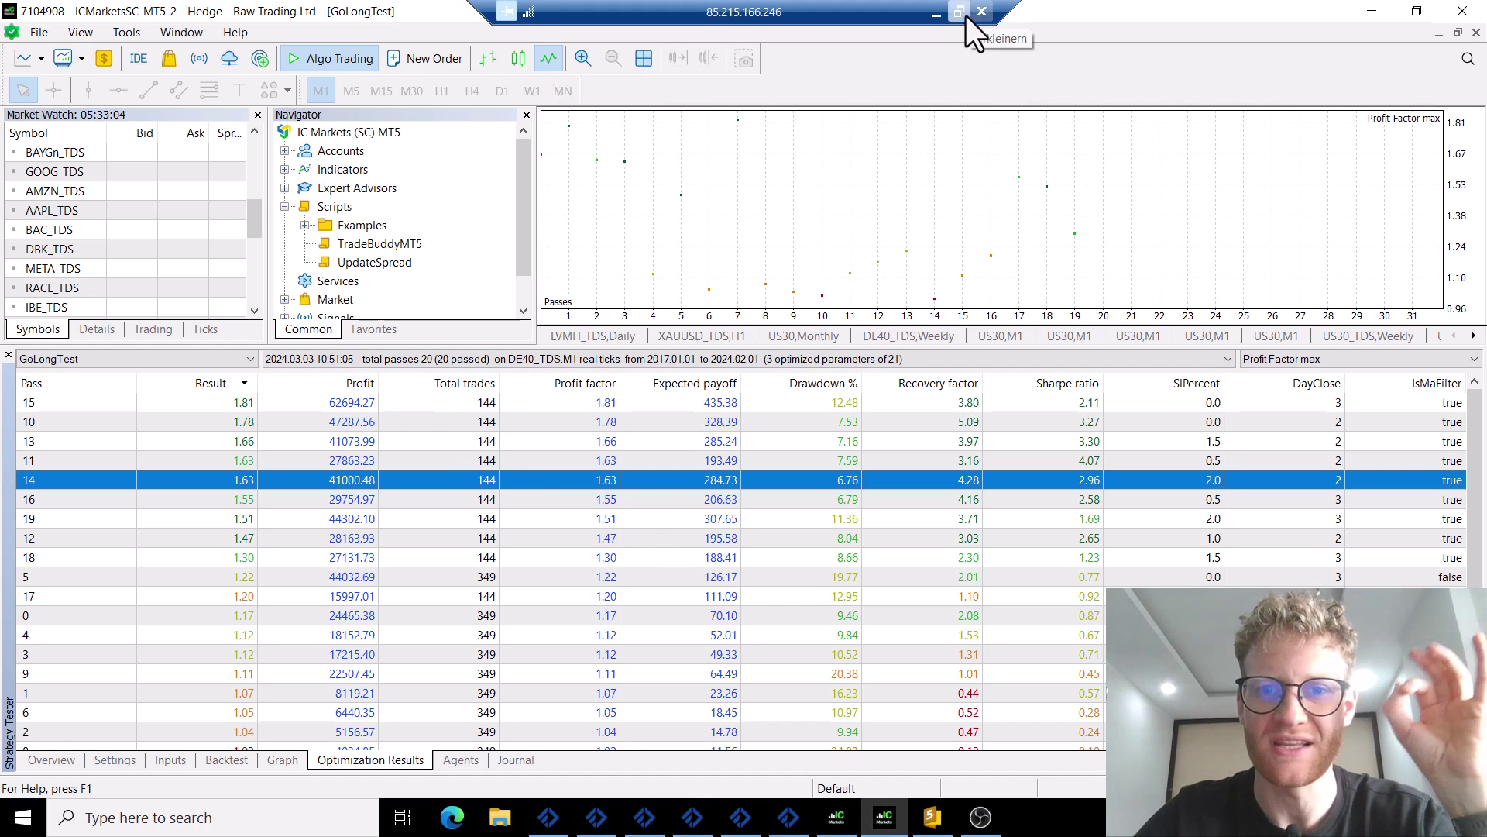
pyautogui.click(646, 403)
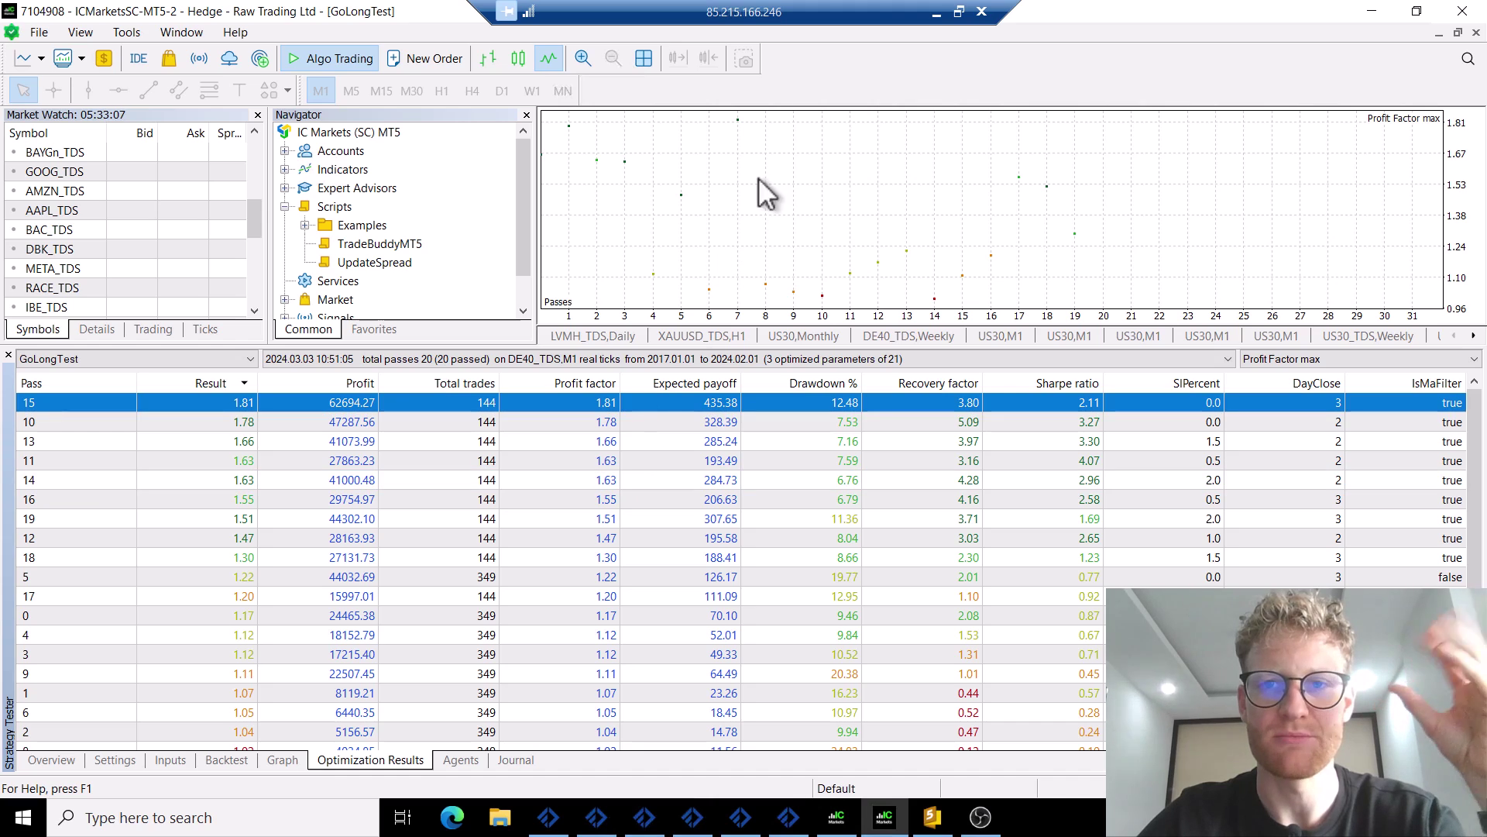
pyautogui.click(940, 11)
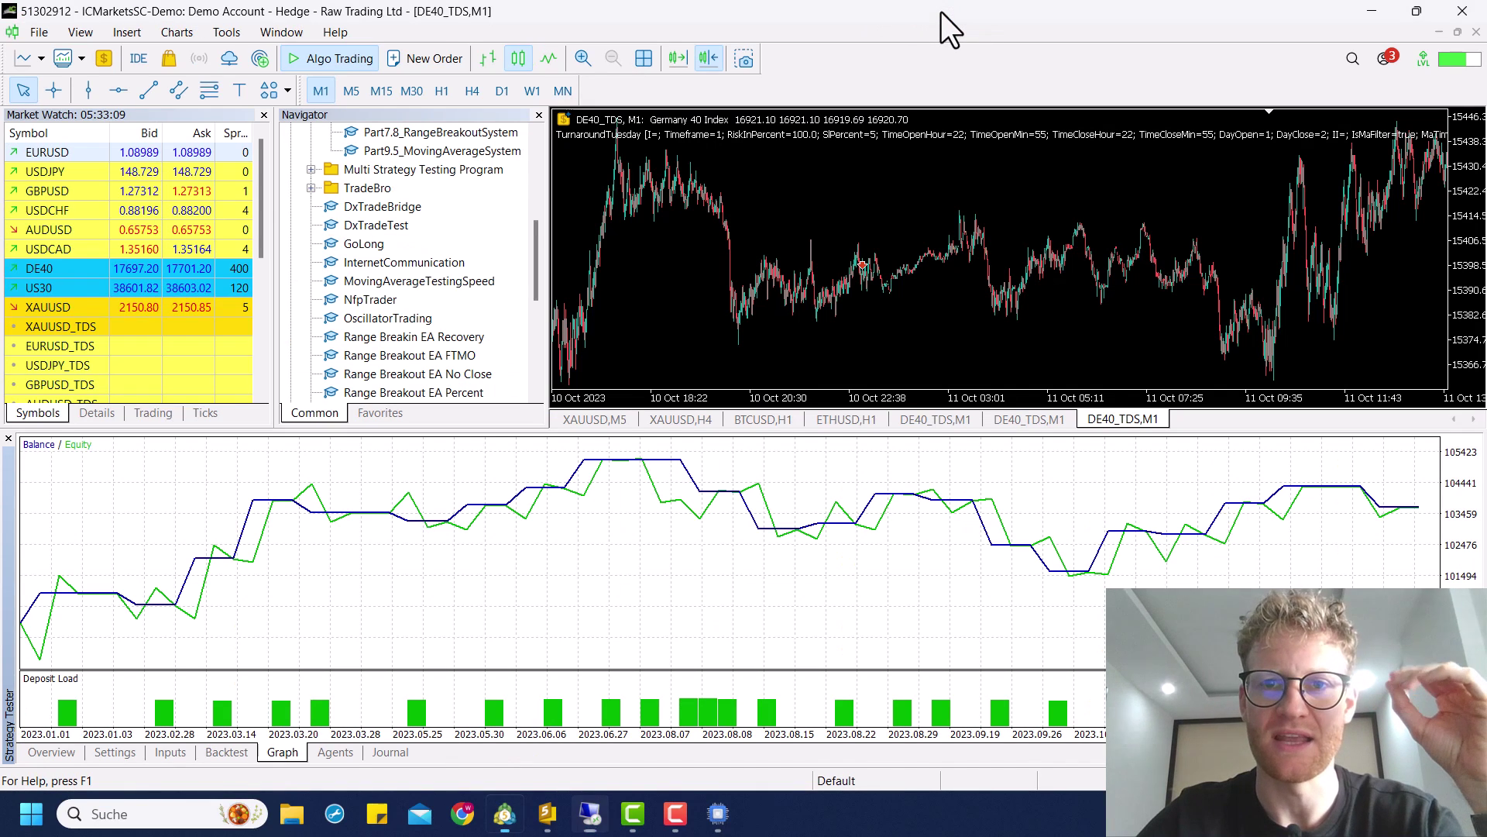
# - Bring back the Strategy Tester visualization, show the History deals, and reset the chart's price scale to auto-fit
pyautogui.click(718, 814)
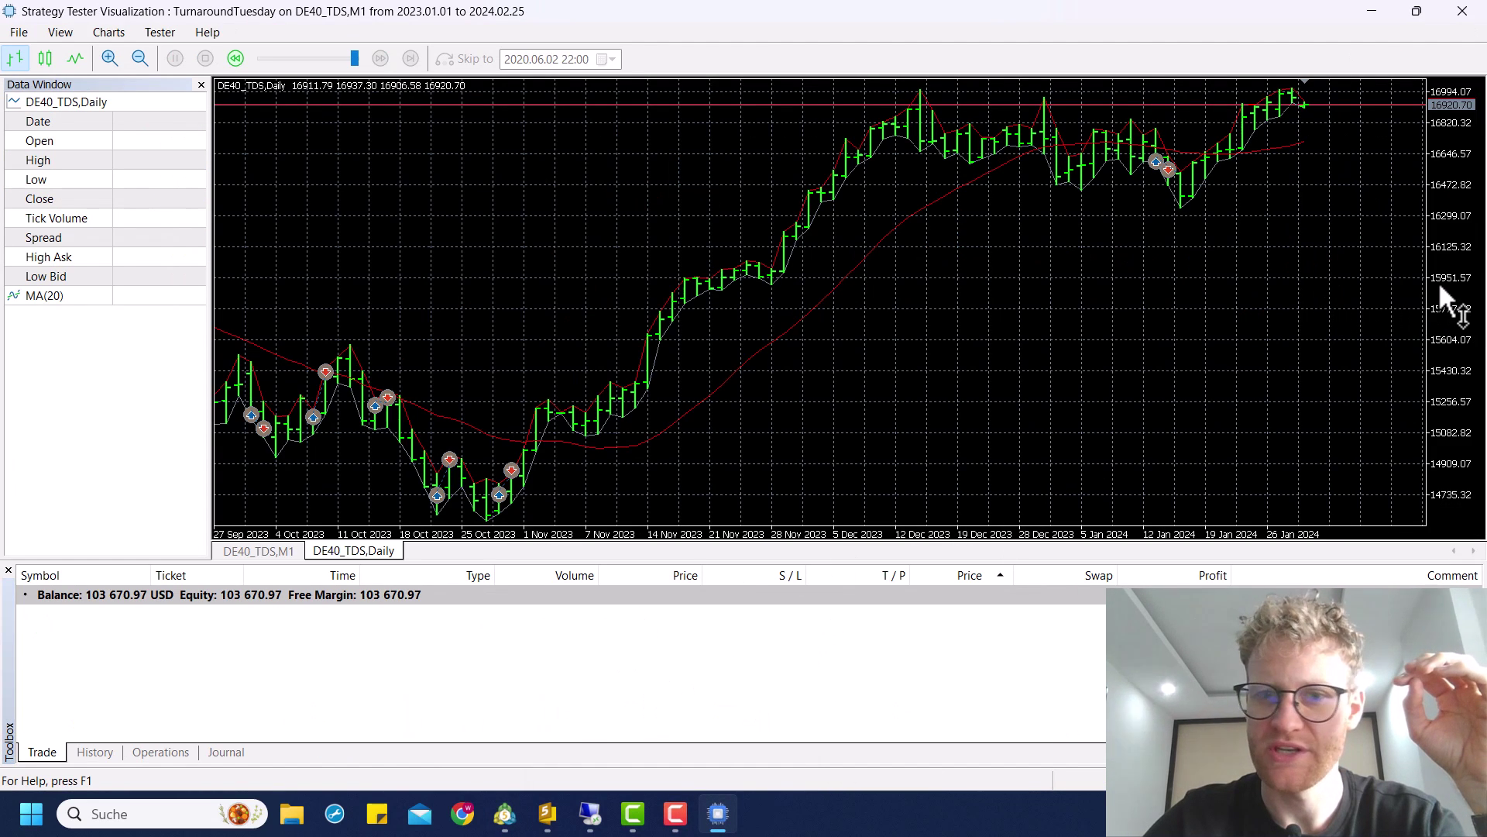
pyautogui.click(109, 755)
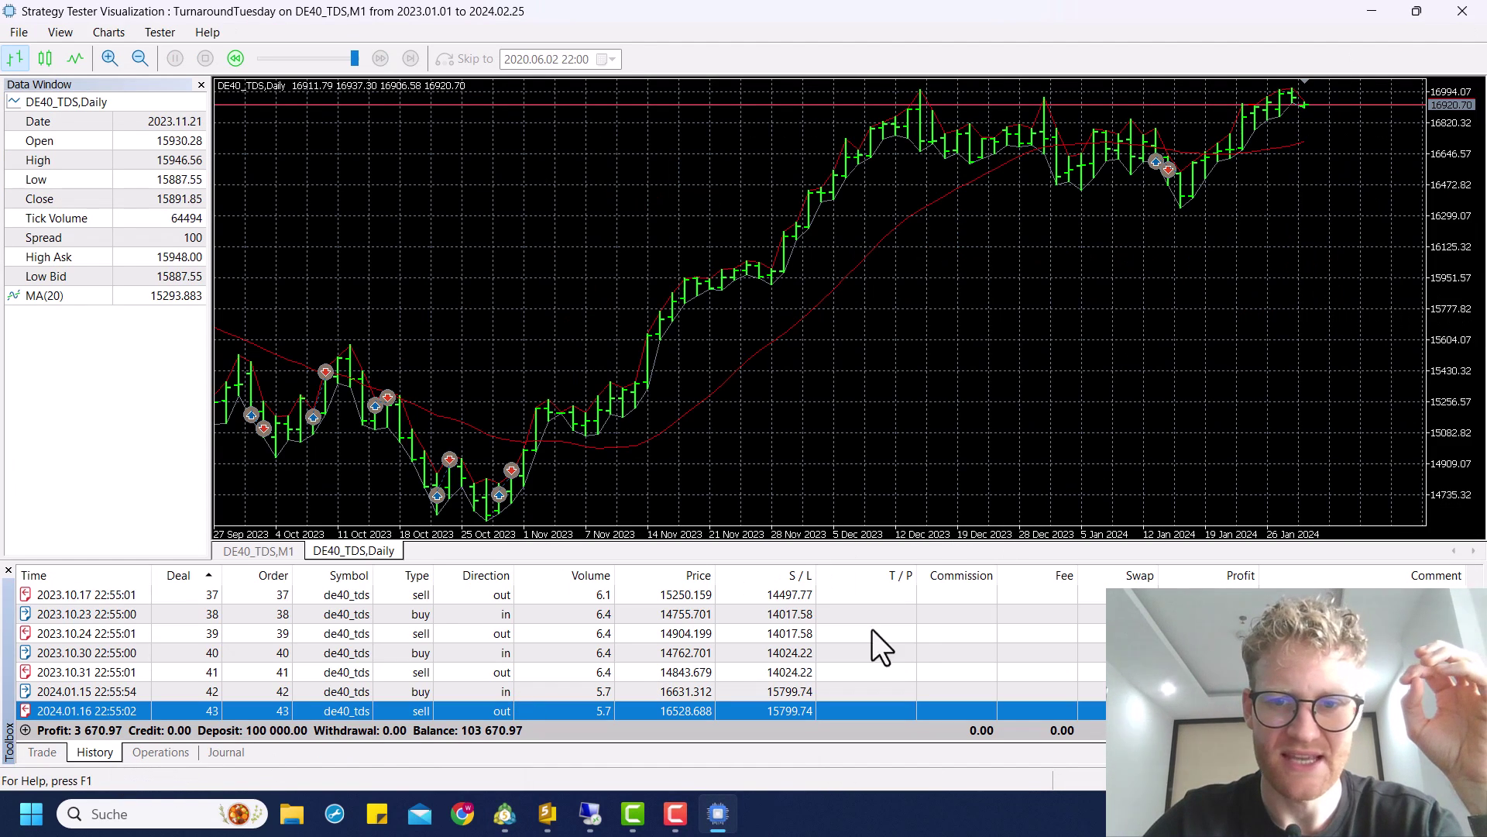
pyautogui.moveTo(1437, 169); pyautogui.dragTo(1471, 372)
pyautogui.doubleClick(1472, 371)
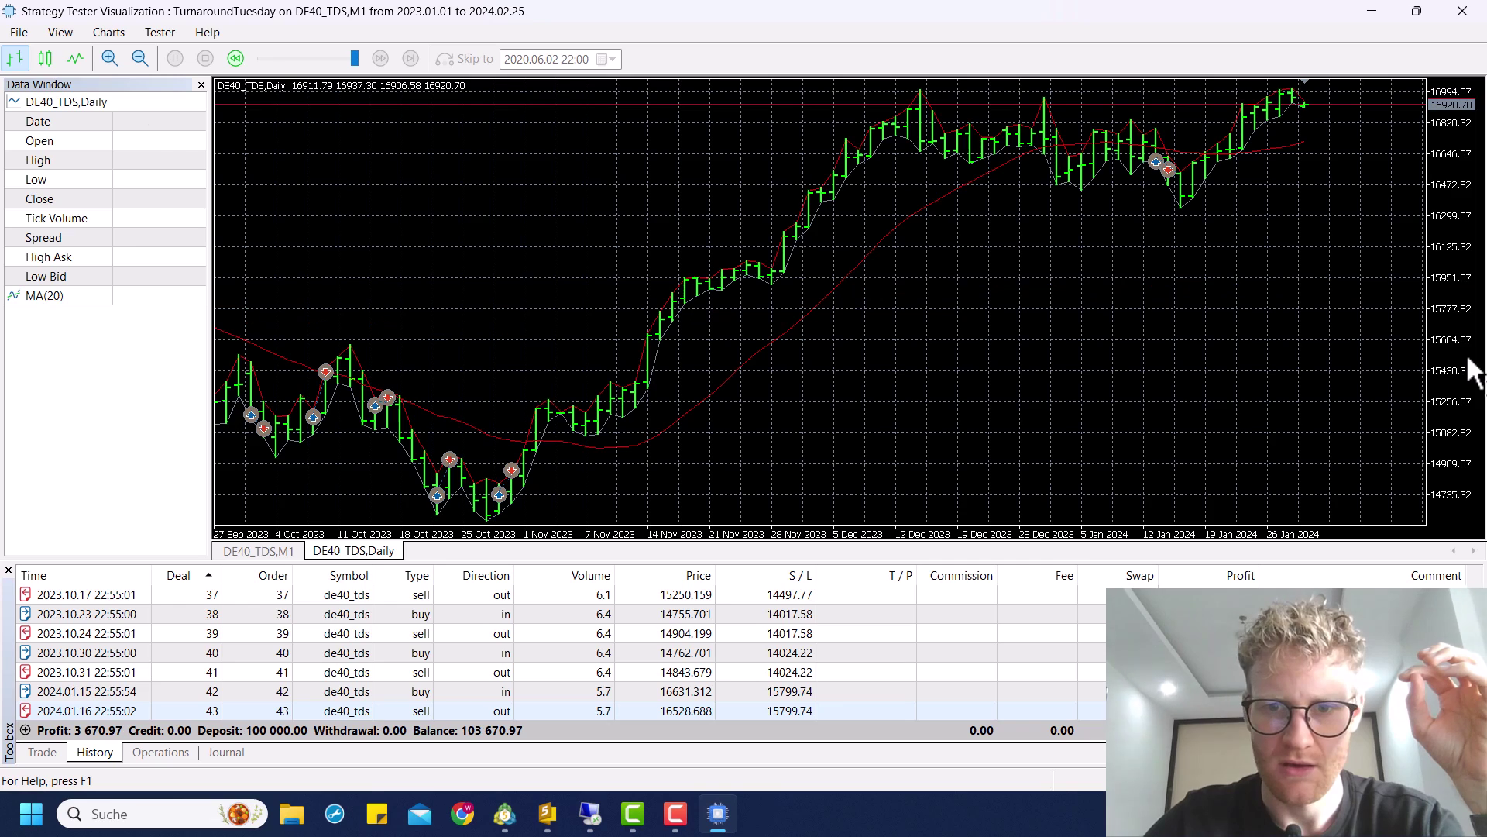
pyautogui.scroll(12, 904, 713)
# - Step through the early deals from the 2023.01.02 buy and the starting balance down to deal 10
pyautogui.click(772, 618)
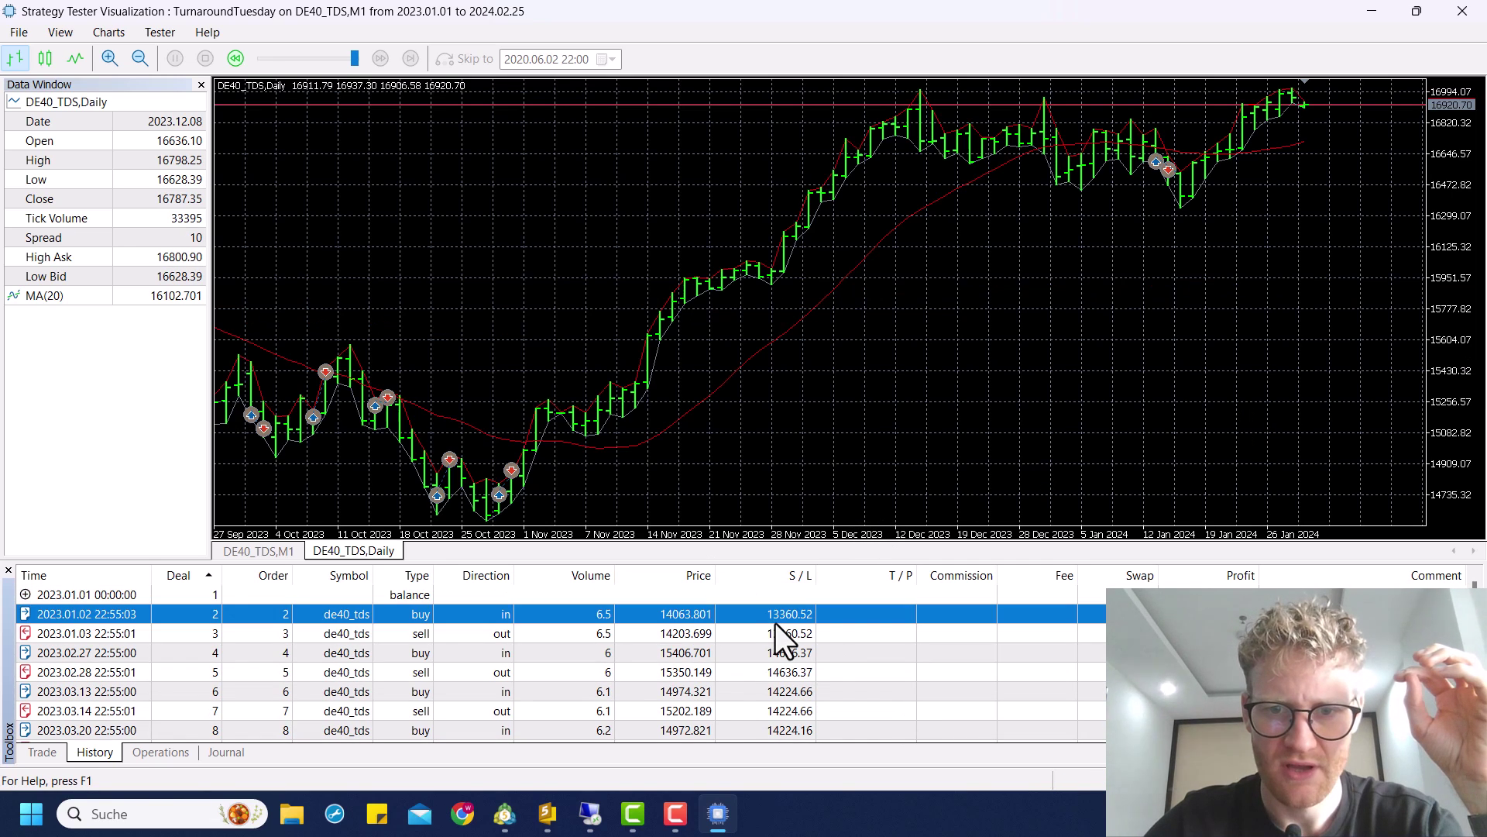
pyautogui.click(685, 629)
pyautogui.press('Up')
pyautogui.press('Down')
pyautogui.press('Down')
pyautogui.press('Down')
pyautogui.press('Down')
pyautogui.press('Down')
pyautogui.press('Down')
pyautogui.press('Up')
pyautogui.press('Up')
pyautogui.press('Up')
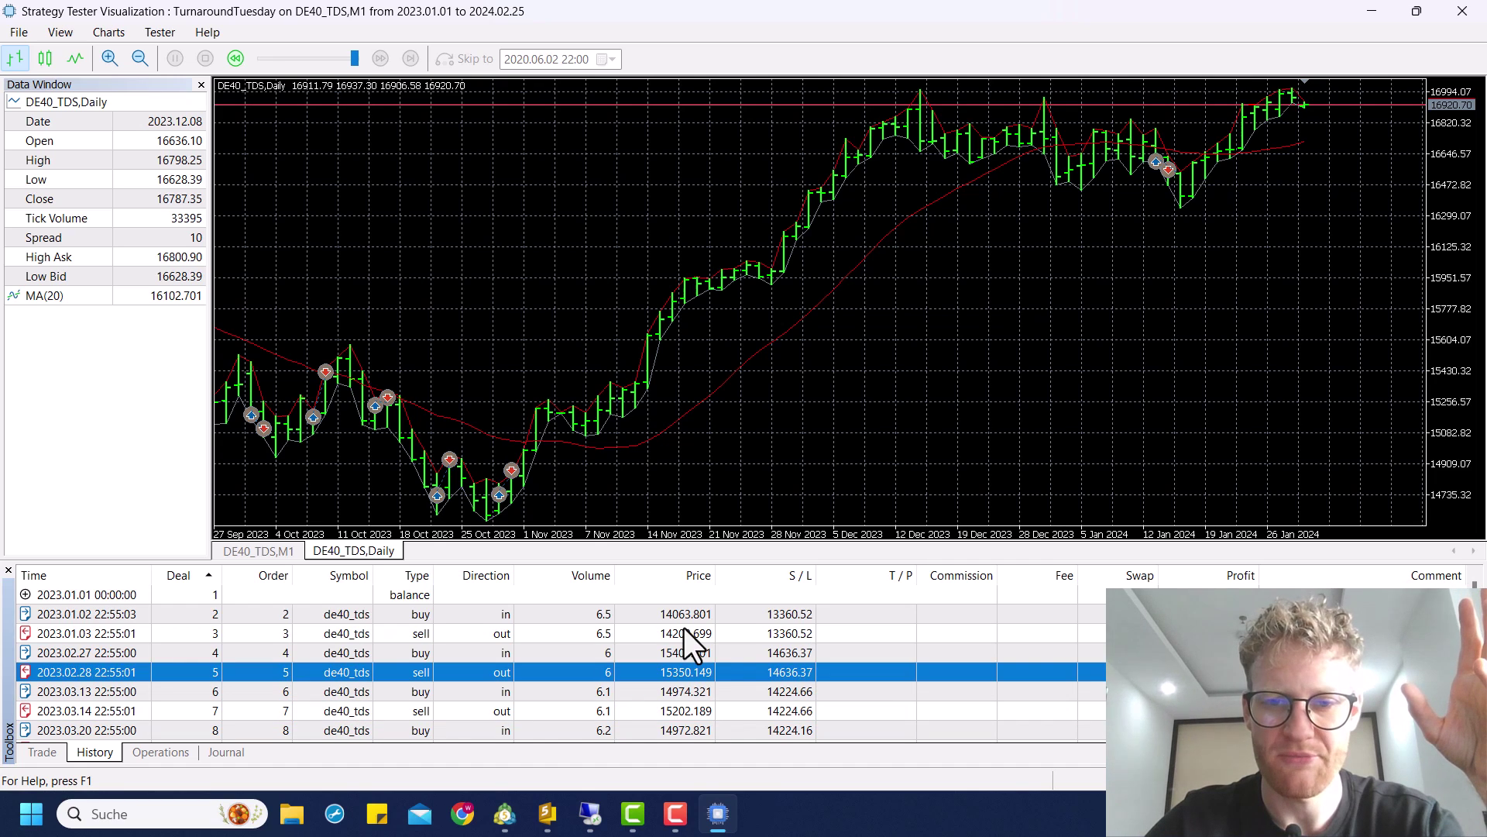
pyautogui.press('Up')
pyautogui.press('Up')
pyautogui.press('Up')
pyautogui.press('Up')
pyautogui.press('Down')
pyautogui.press('Down')
pyautogui.press('Up')
pyautogui.press('Up')
pyautogui.press('Down')
pyautogui.press('Down')
pyautogui.press('Up')
pyautogui.press('Up')
pyautogui.press('Down')
pyautogui.press('Down')
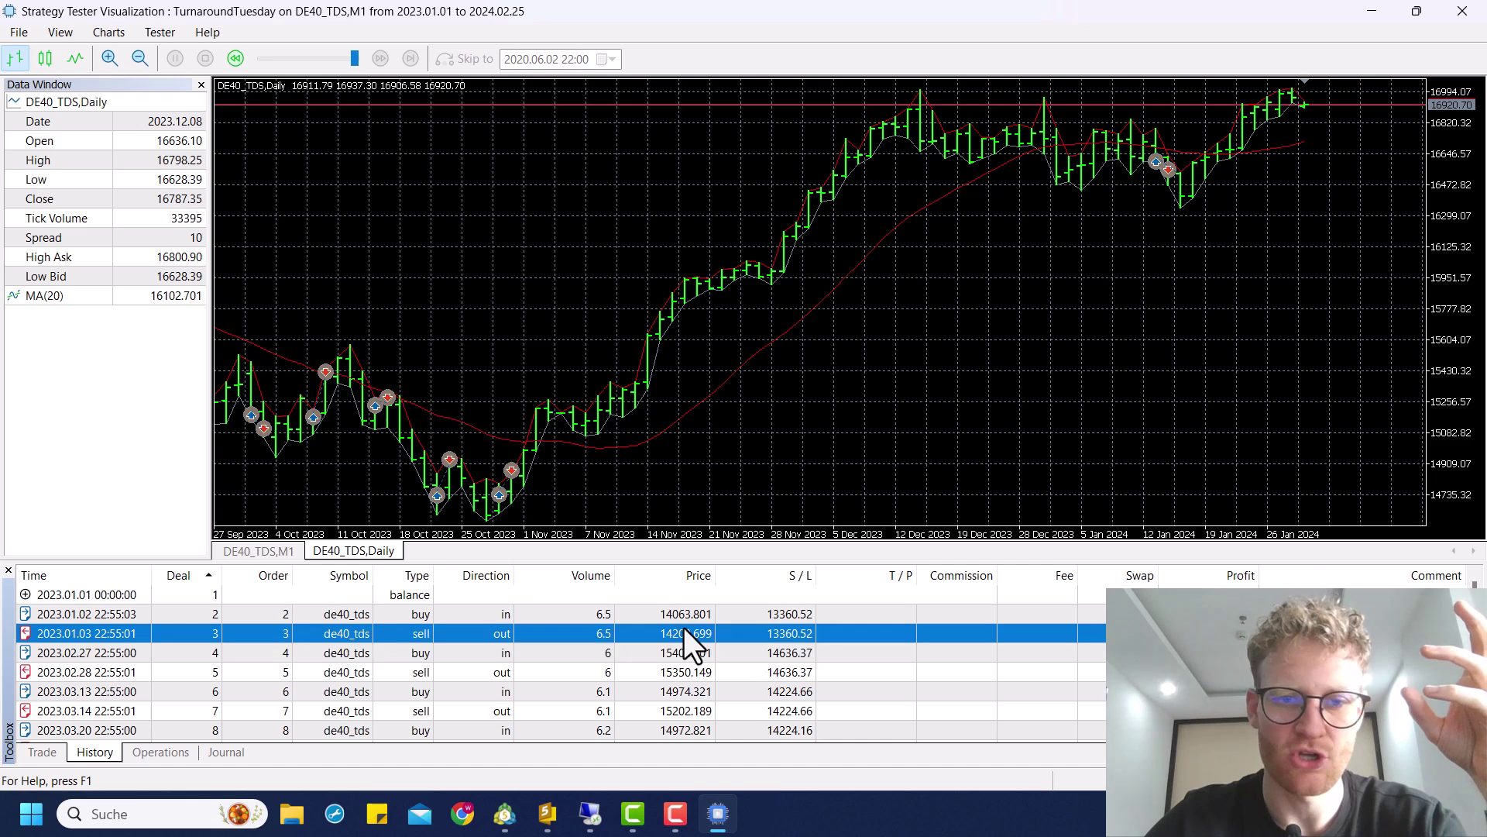
pyautogui.press('Down')
pyautogui.press('Down')
pyautogui.press('Down')
pyautogui.press('Down')
pyautogui.press('Down')
pyautogui.press('Down')
pyautogui.press('Down')
# - Jump to the last deals and summary row around deal 42, page back up, then show open trades
pyautogui.press('pagedown')
pyautogui.press('pagedown')
pyautogui.press('pagedown')
pyautogui.press('pagedown')
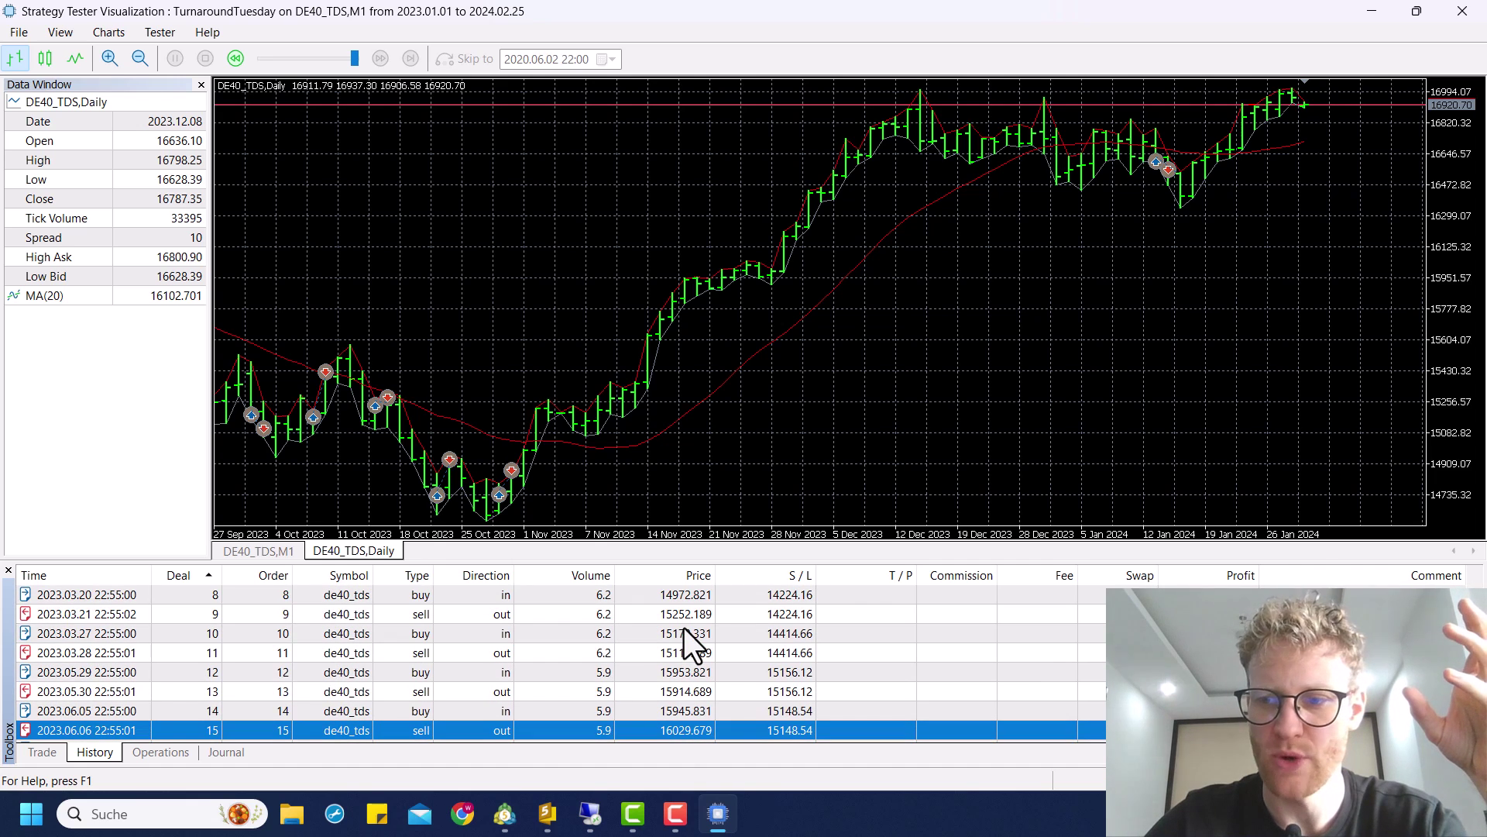
pyautogui.press('Down')
pyautogui.press('Up')
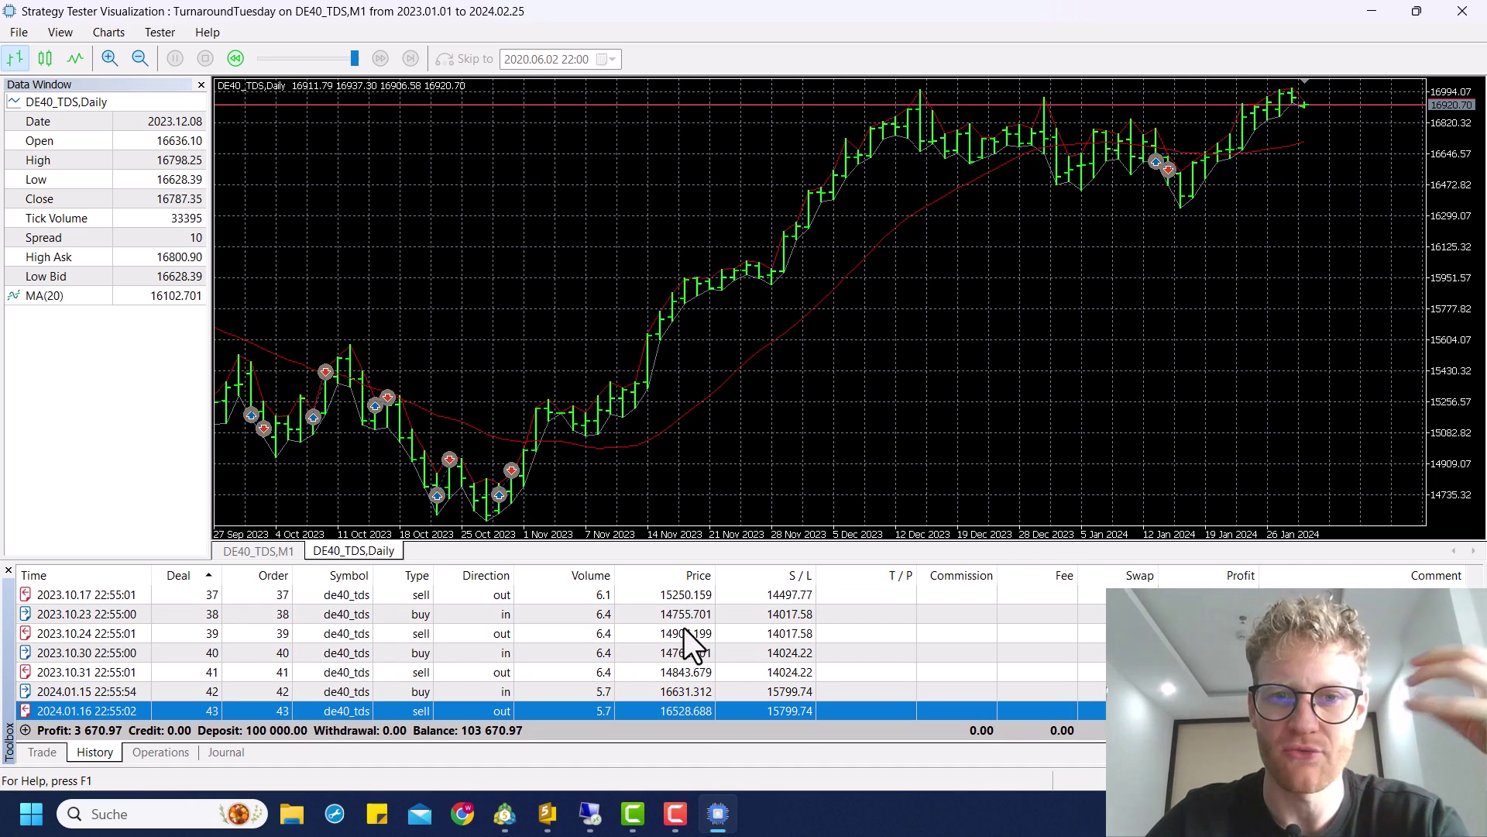
pyautogui.press('pageup')
pyautogui.press('pageup')
pyautogui.press('pageup')
pyautogui.press('pageup')
pyautogui.press('pageup')
pyautogui.press('pageup')
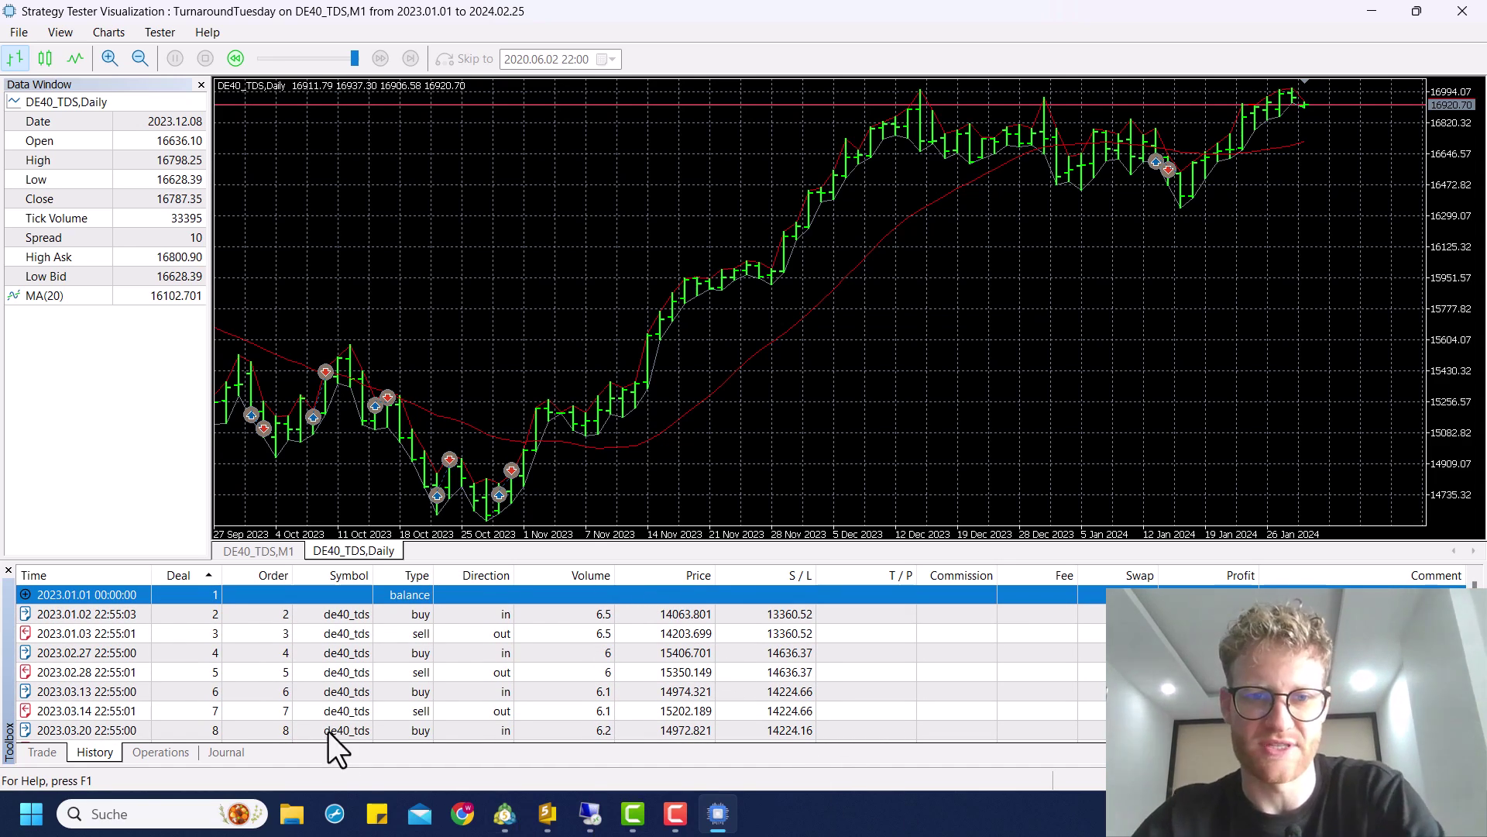
pyautogui.click(45, 752)
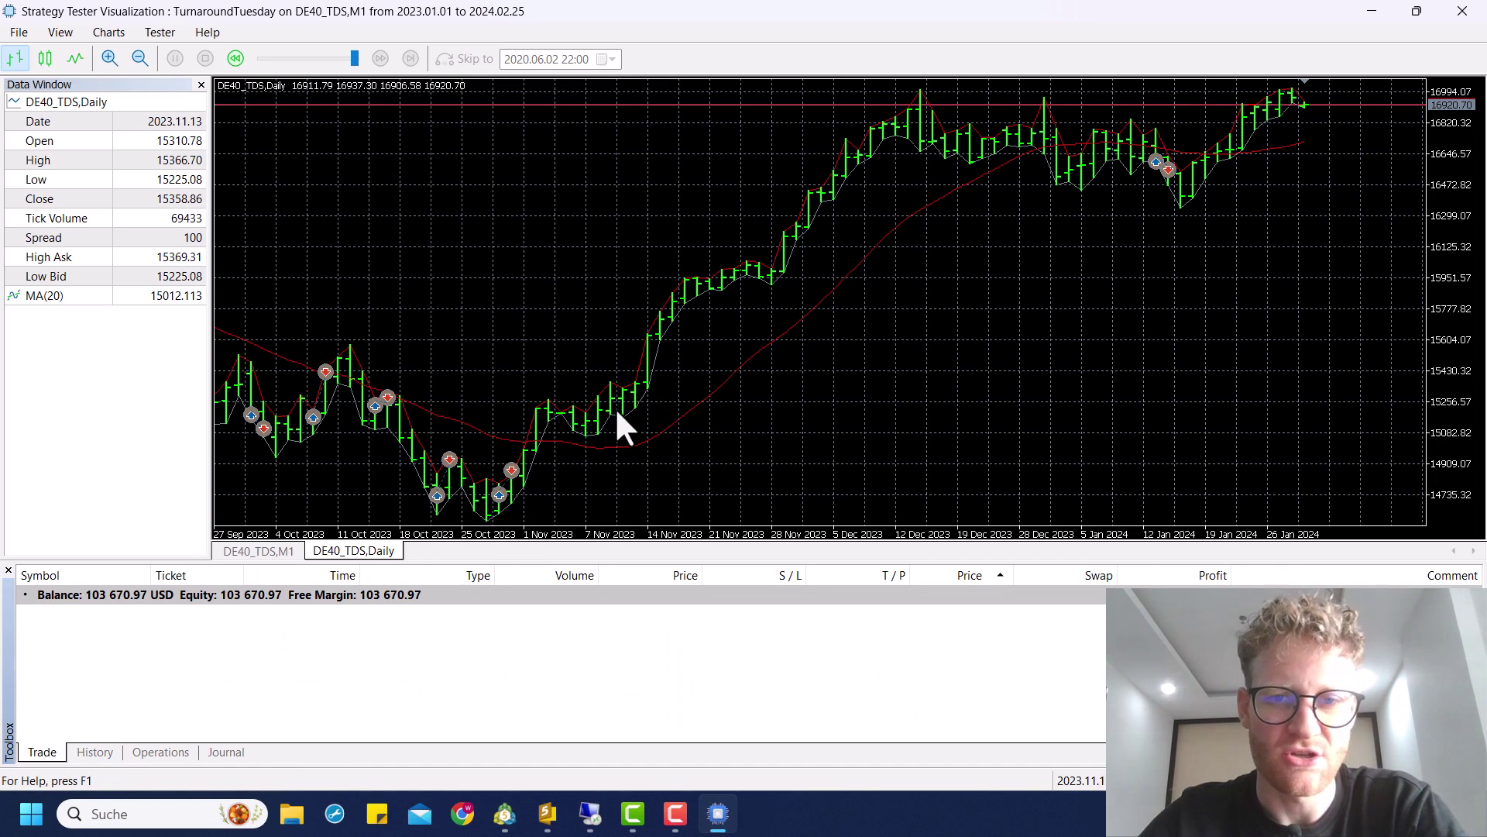